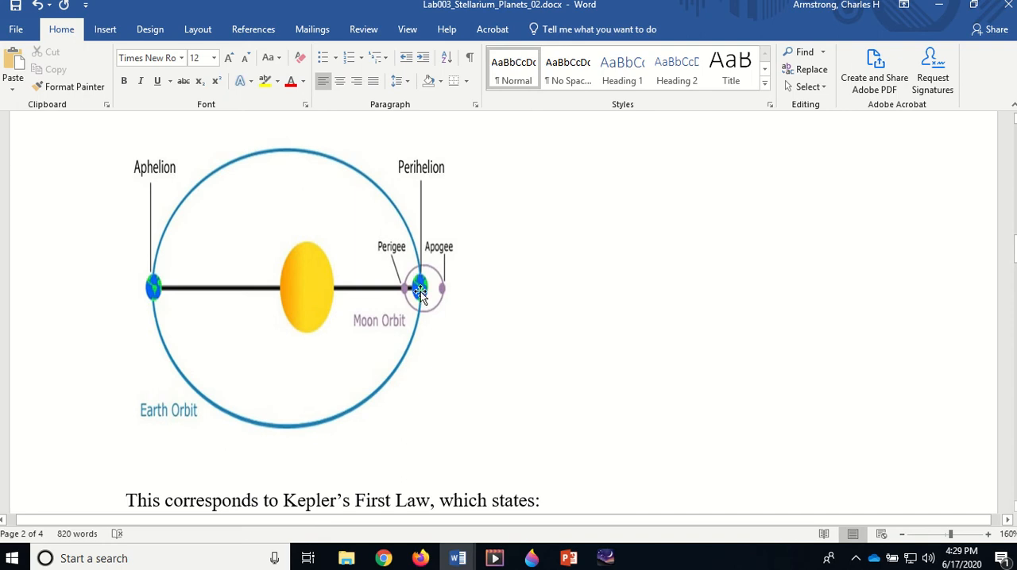
Switch to Stellarium, search for the object "mercury" and centre the view on the planet
scroll(420, 281, "down", 7)
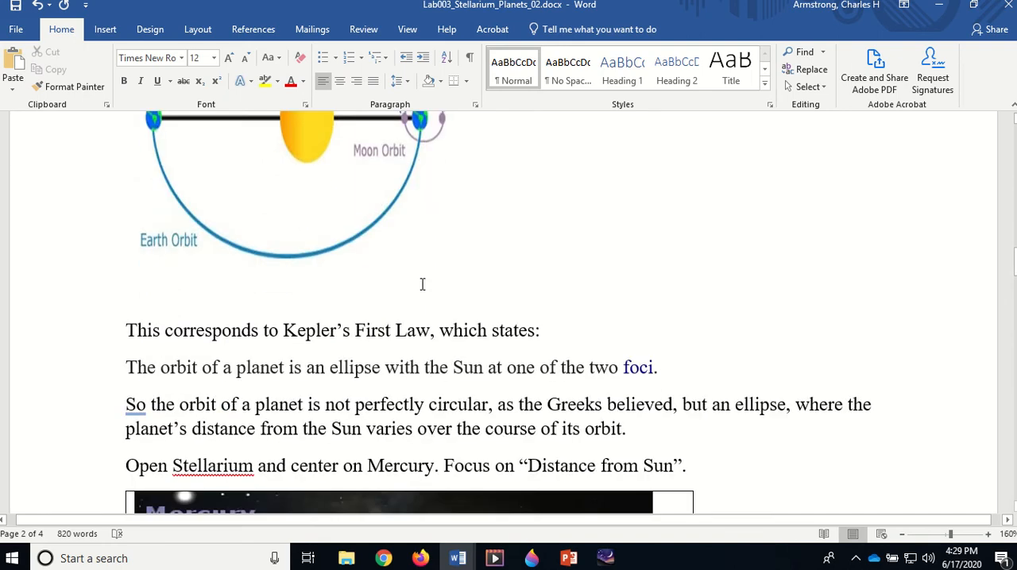
scroll(346, 258, "down", 3)
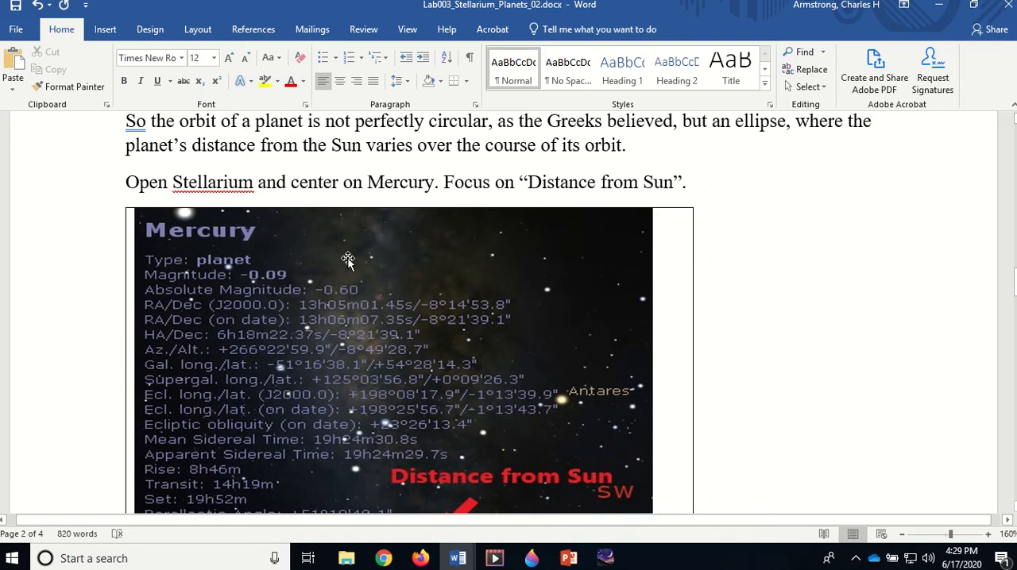
left_click(609, 560)
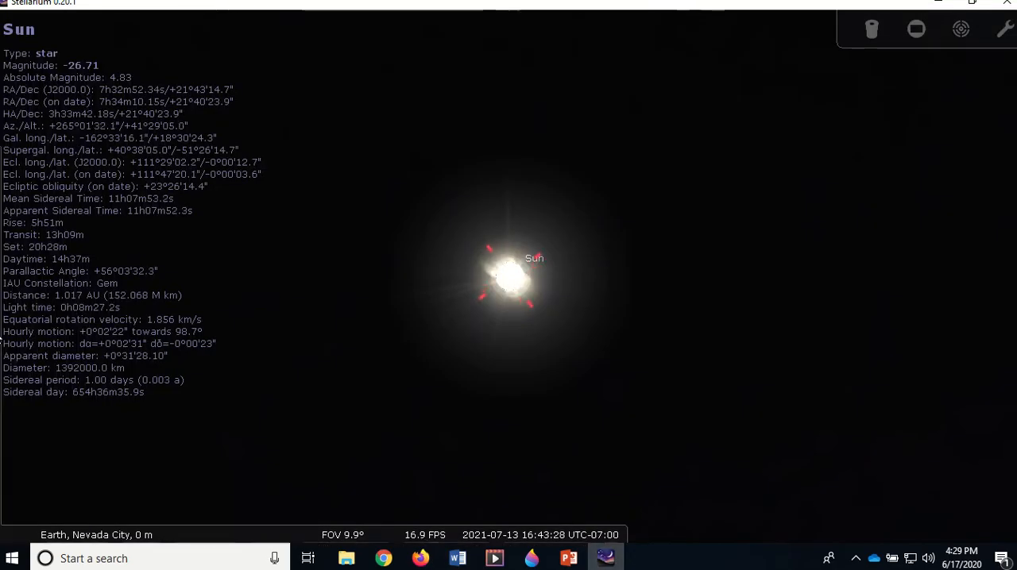
left_click(24, 322)
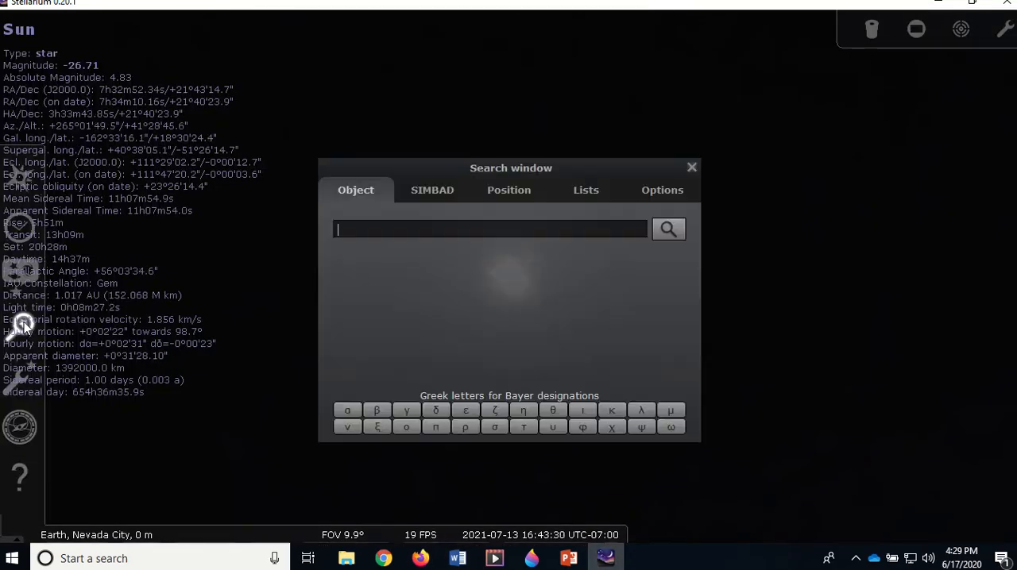
type("m")
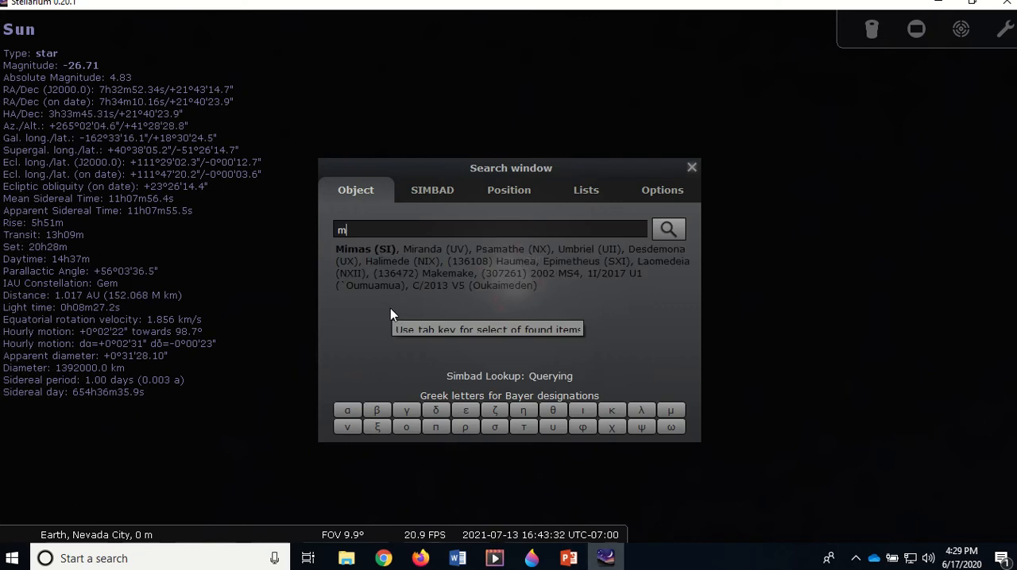
type("ercury")
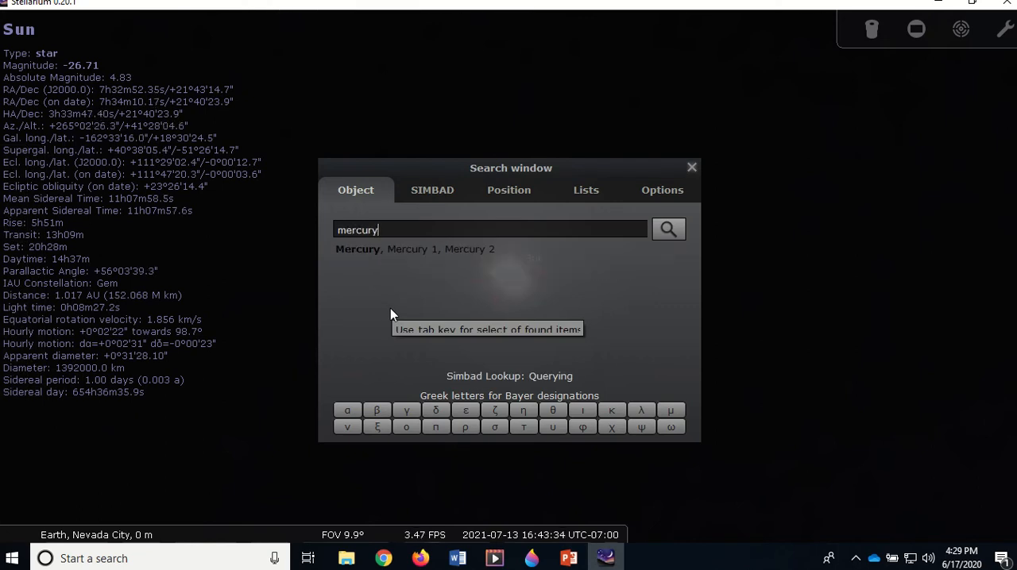
key("Return")
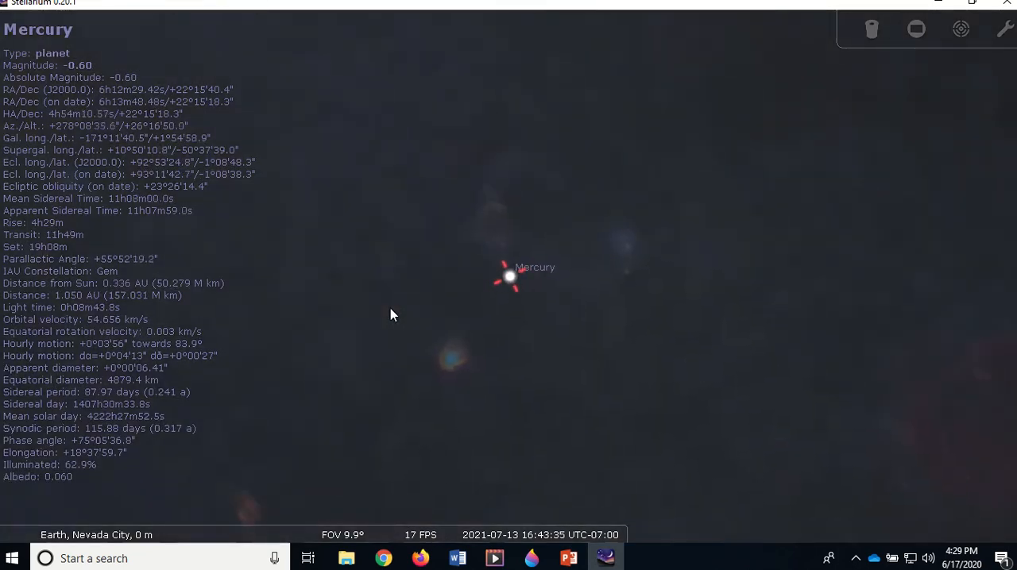
scroll(348, 276, "down", 6)
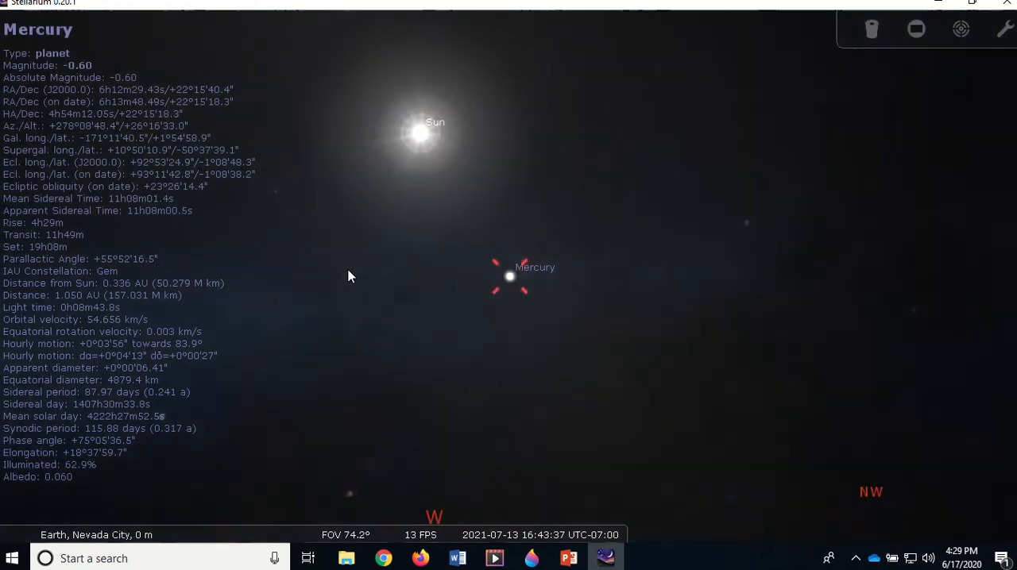
scroll(348, 276, "up", 8)
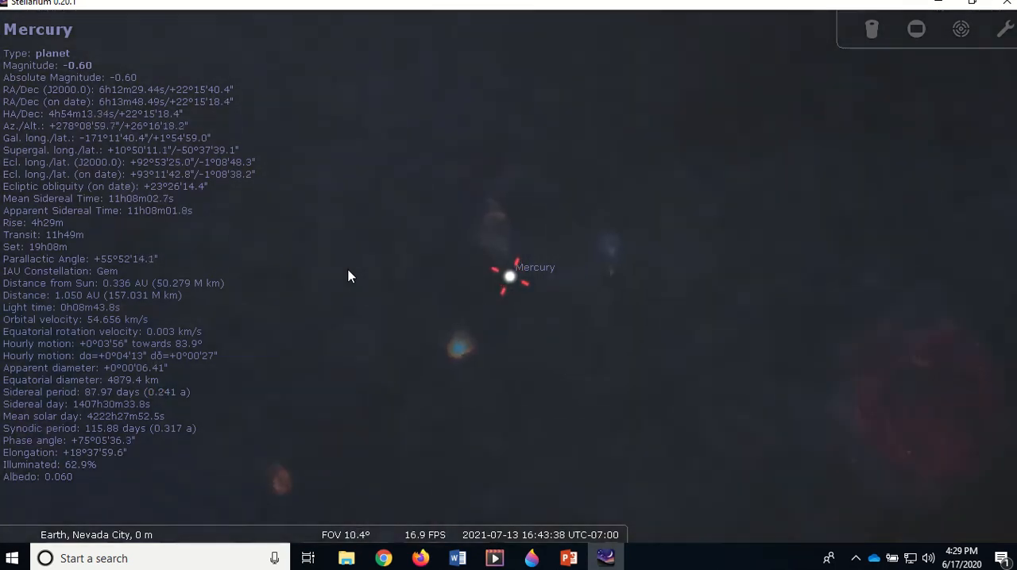
scroll(348, 276, "up", 6)
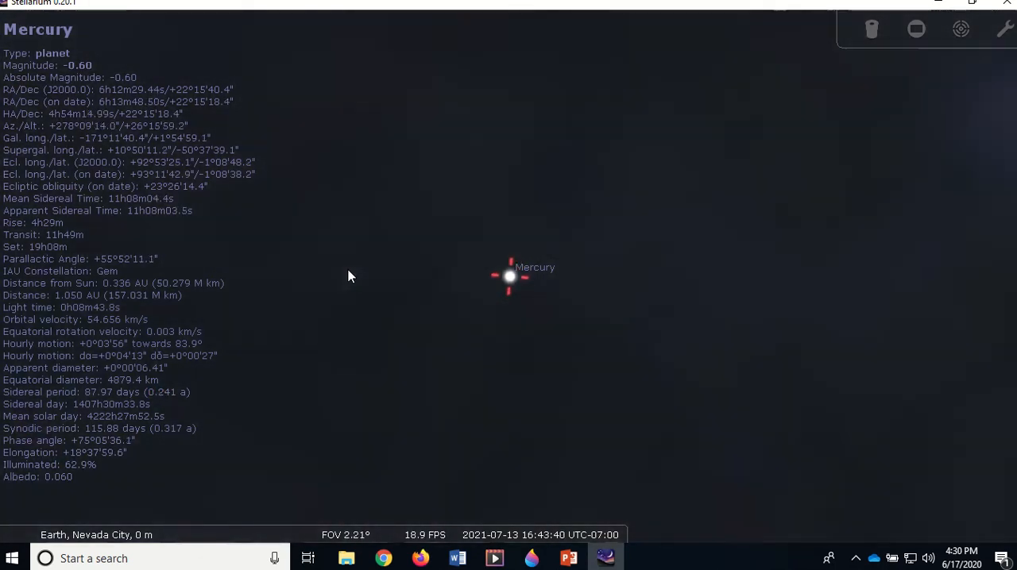
scroll(348, 275, "up", 1)
scroll(348, 276, "up", 2)
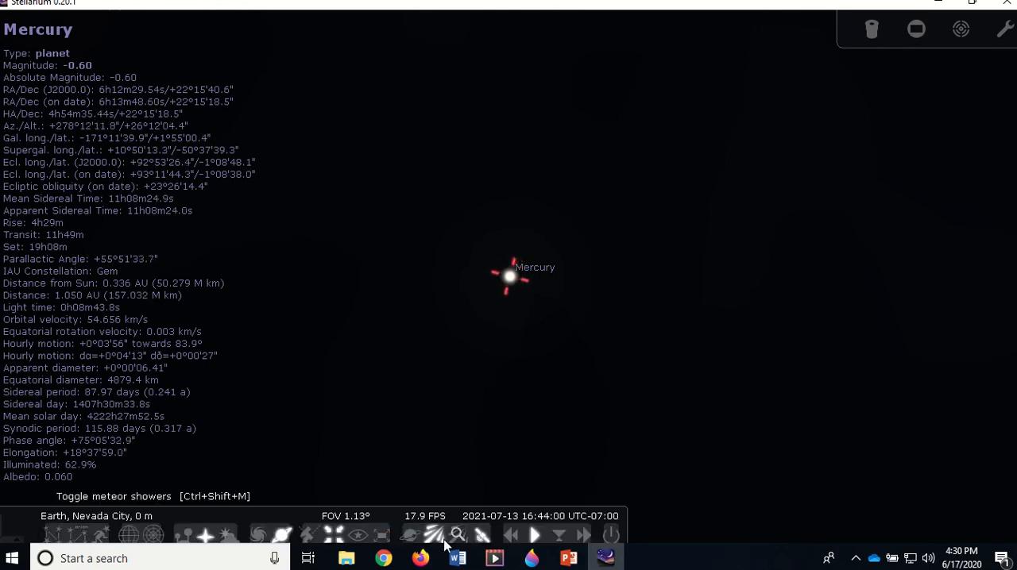
Switch to Lab003_Stellarium_Planets_02.docx in Word and review the "Distance from Sun" example and the time-control instructions
mouse_move(461, 561)
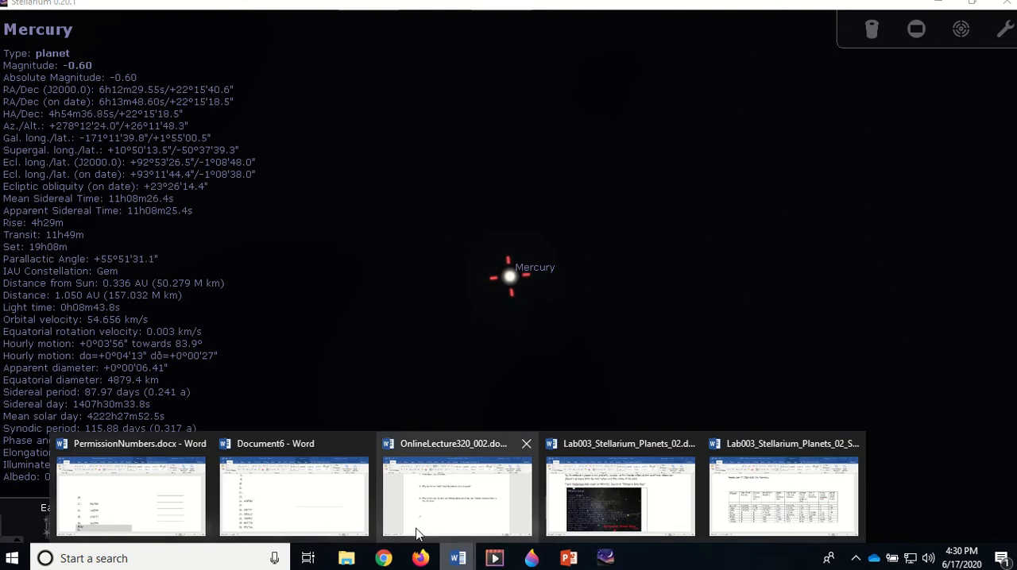
mouse_move(464, 513)
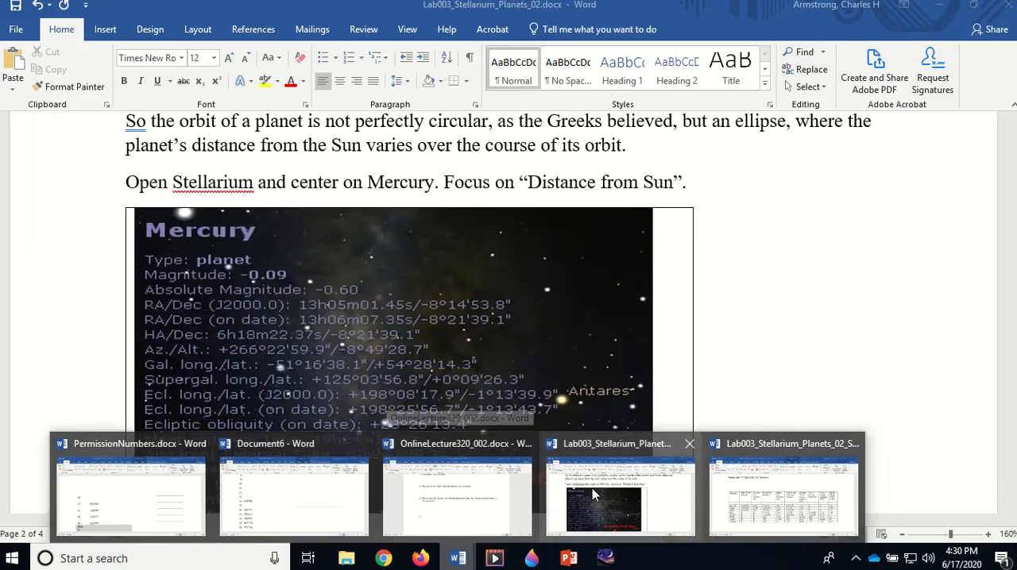
left_click(596, 493)
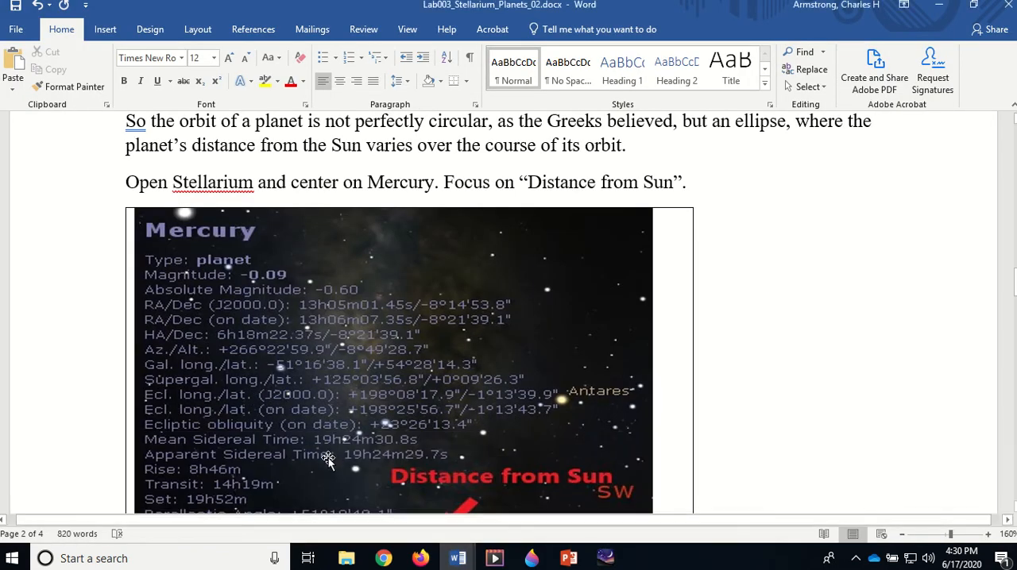
scroll(327, 460, "down", 5)
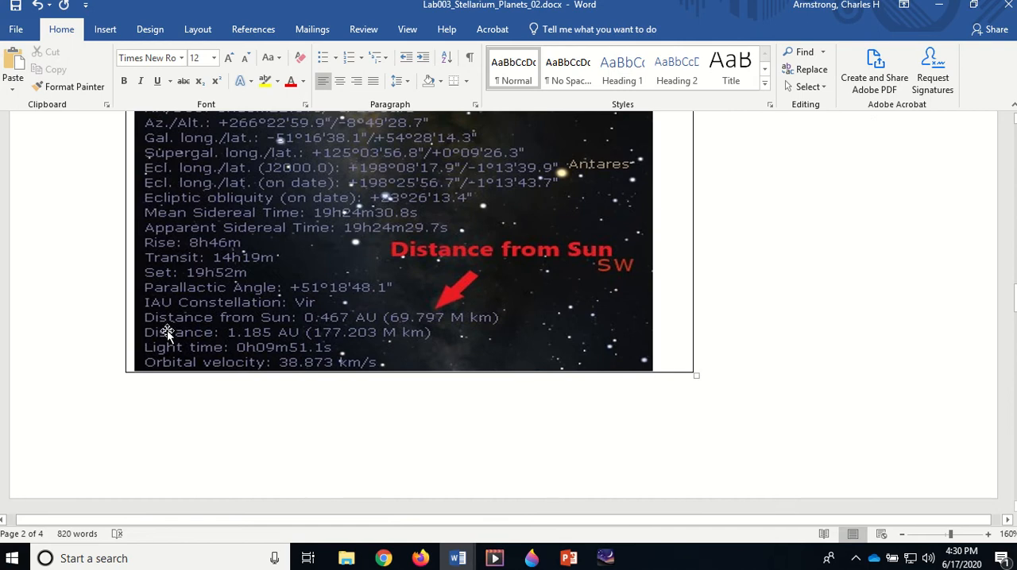
scroll(183, 318, "up", 3)
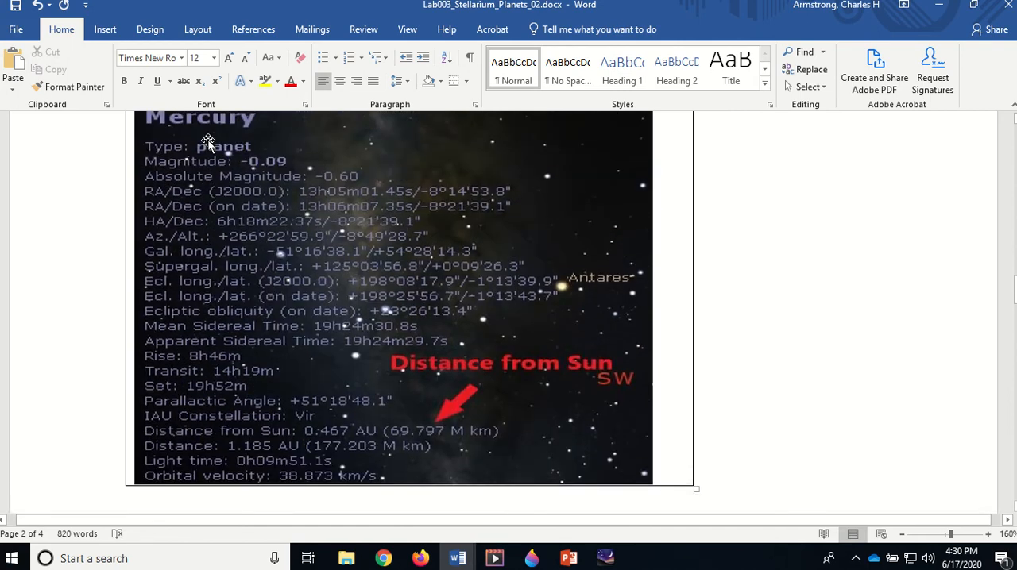
scroll(209, 407, "down", 3)
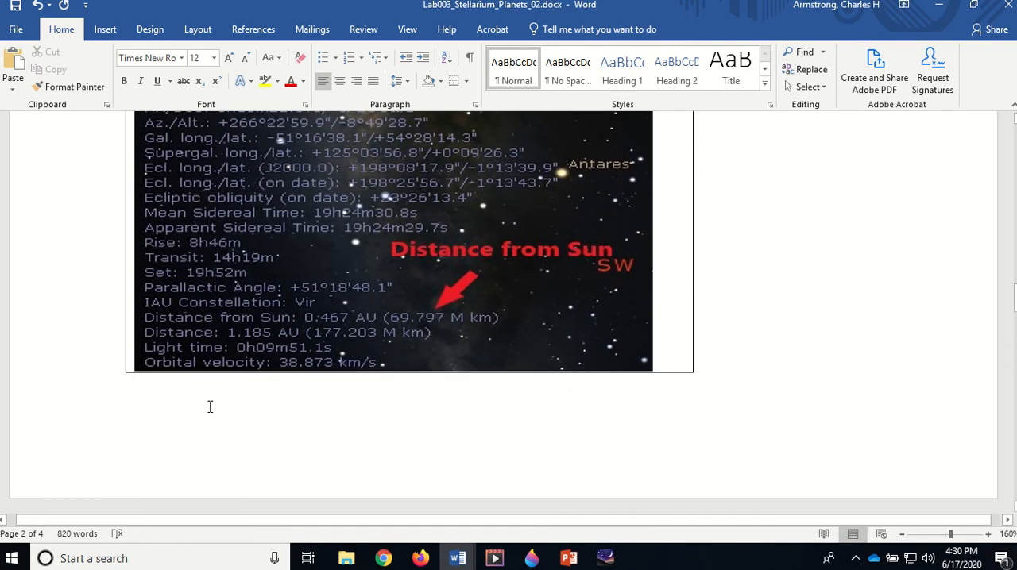
left_click(195, 337)
scroll(316, 320, "down", 5)
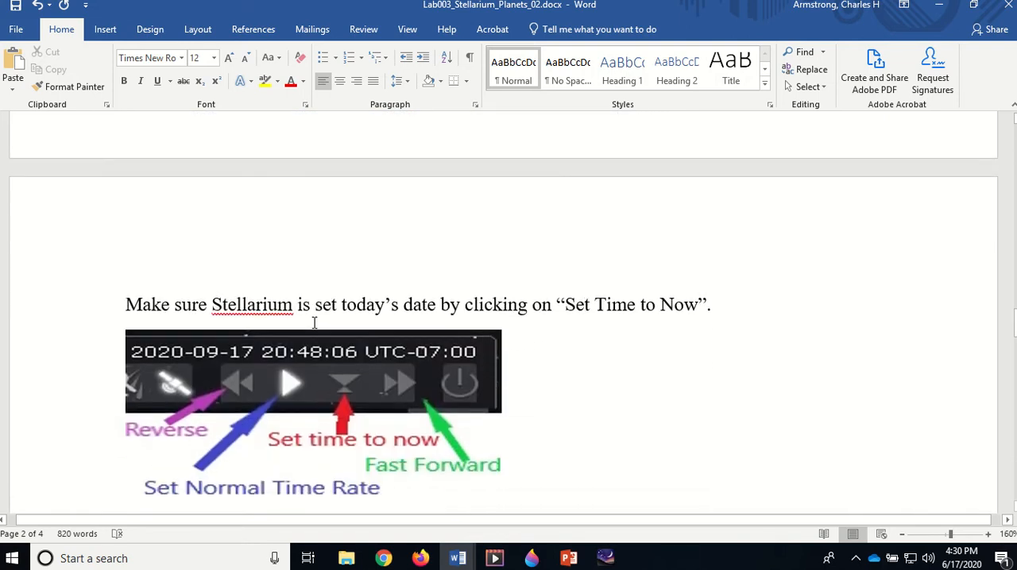
scroll(313, 323, "down", 3)
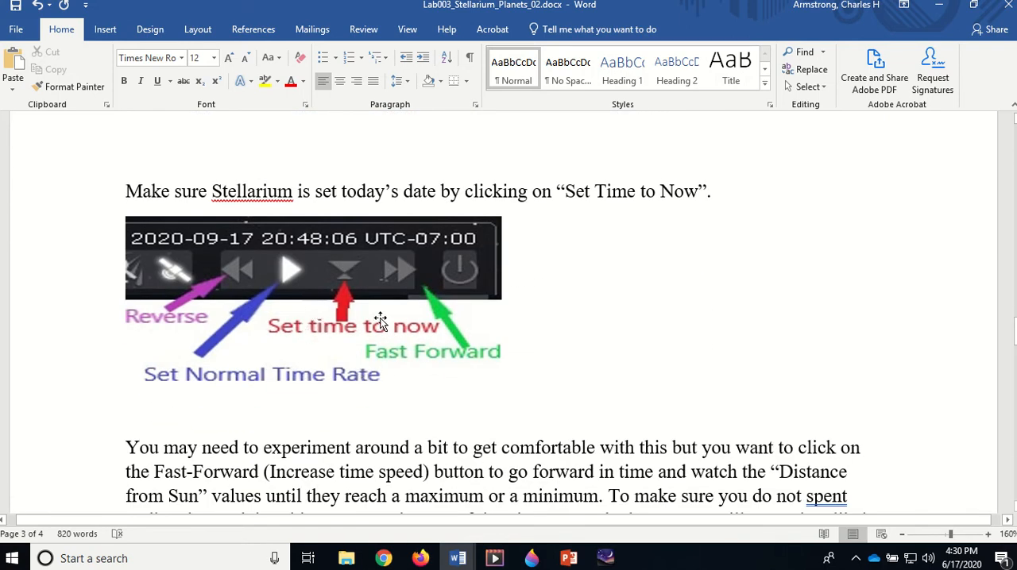
Switch to Stellarium and reset the simulation date and time to now
left_click(605, 559)
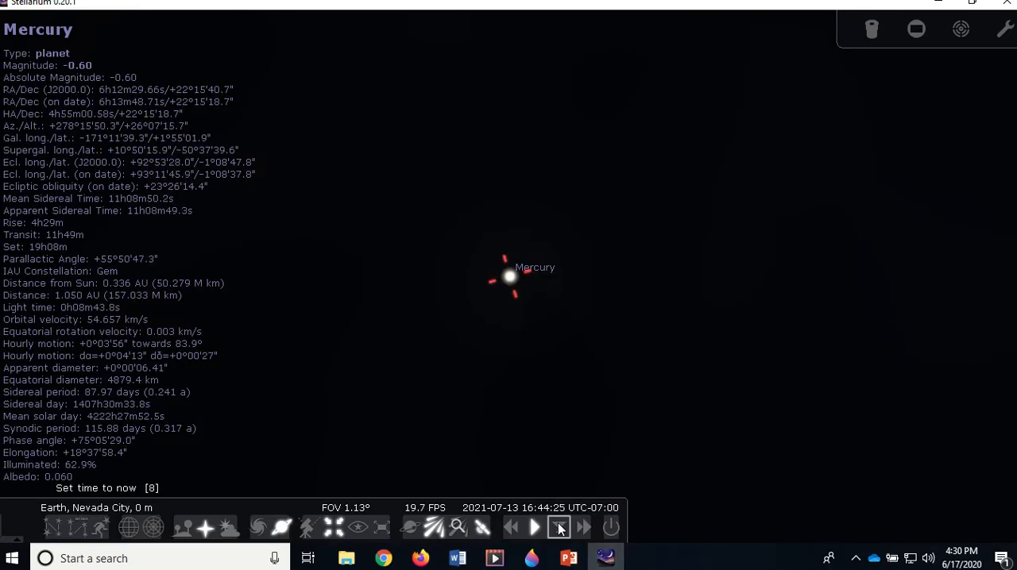
left_click(561, 528)
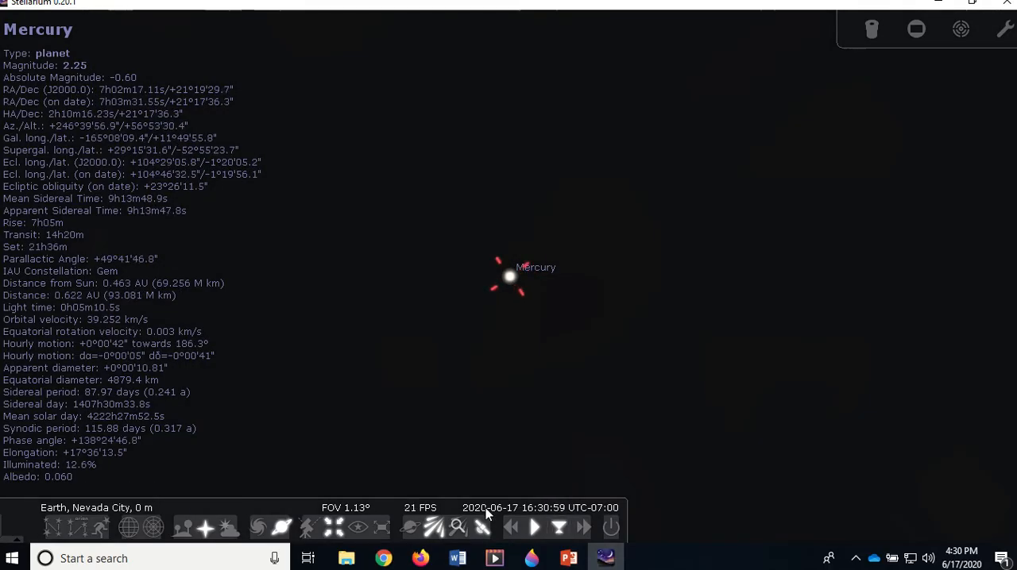
mouse_move(501, 512)
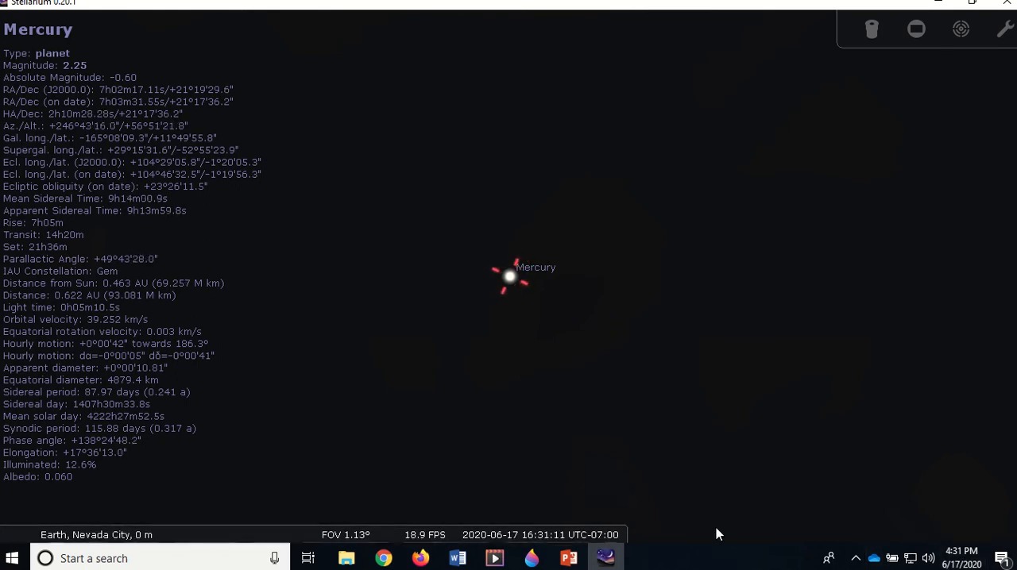
mouse_move(560, 525)
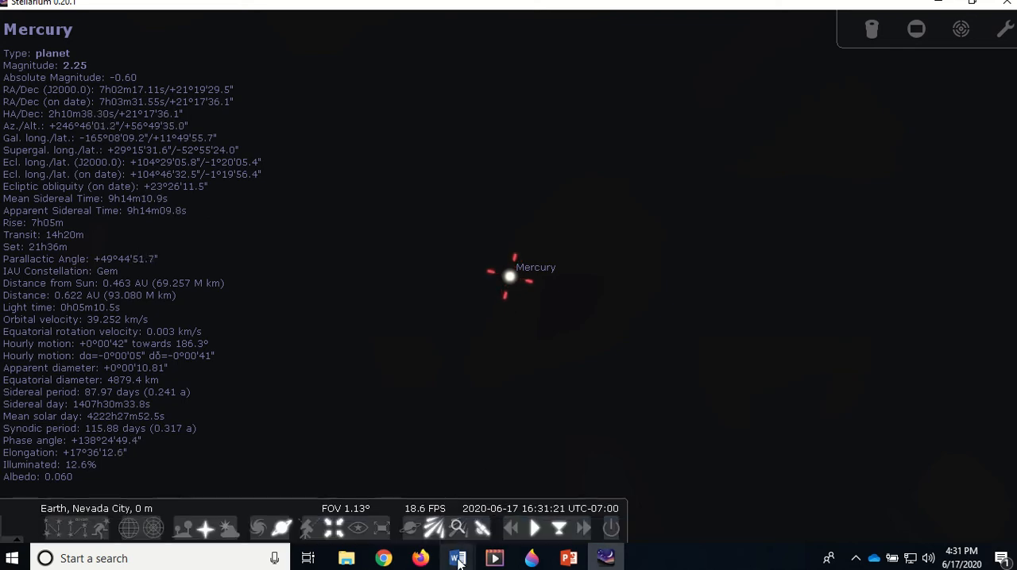
Return to Lab003_Stellarium_Planets_02.docx in Word and read the aphelion and perihelion instructions through to the planet data table
mouse_move(457, 559)
left_click(568, 493)
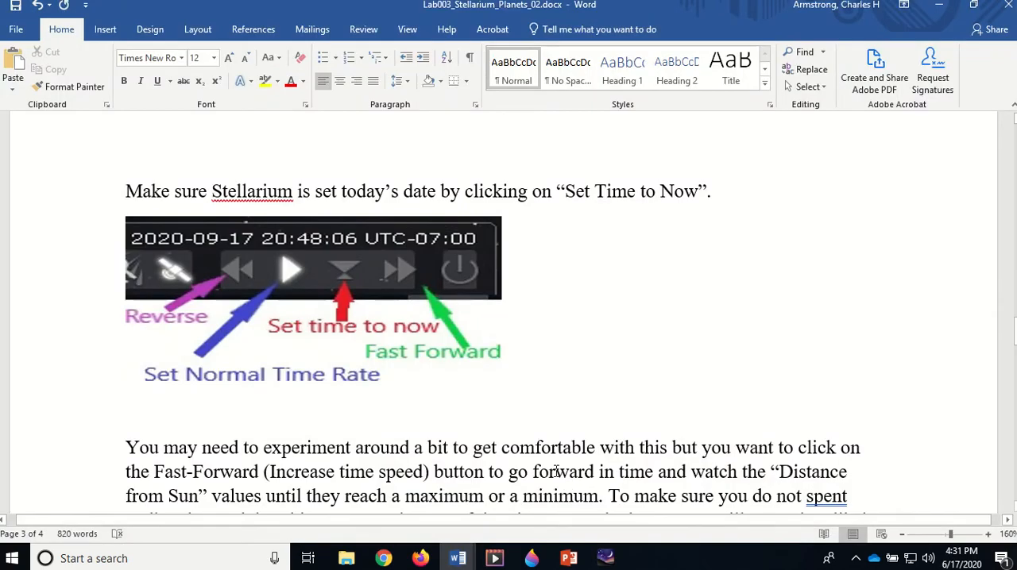
scroll(374, 408, "down", 2)
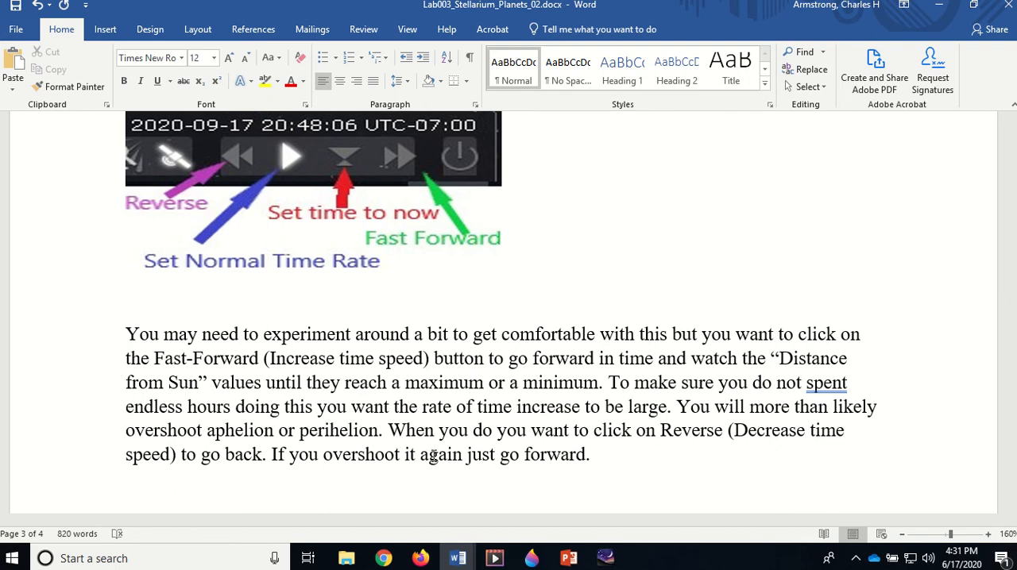
scroll(434, 456, "down", 6)
scroll(433, 457, "up", 3)
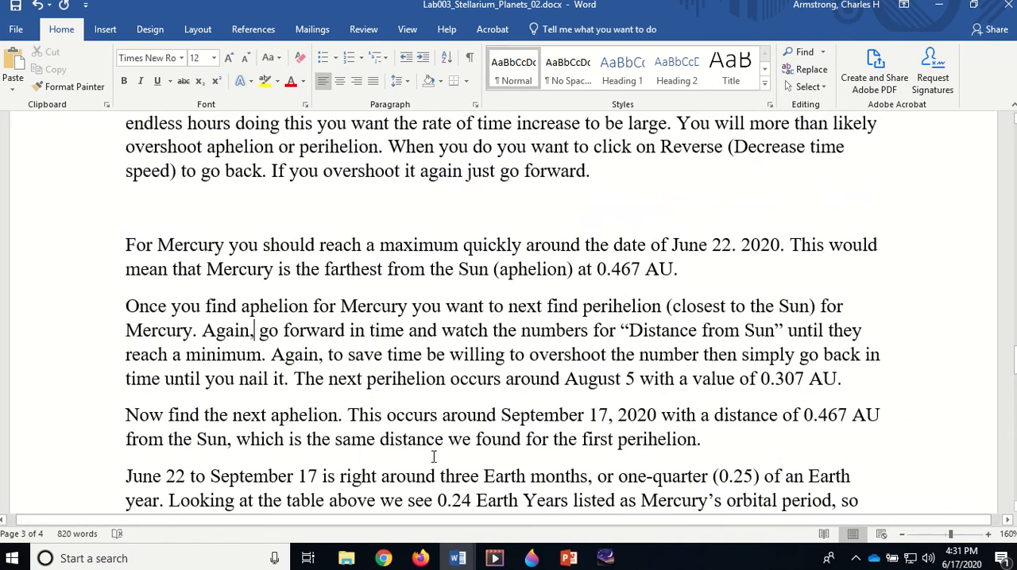
scroll(434, 456, "down", 4)
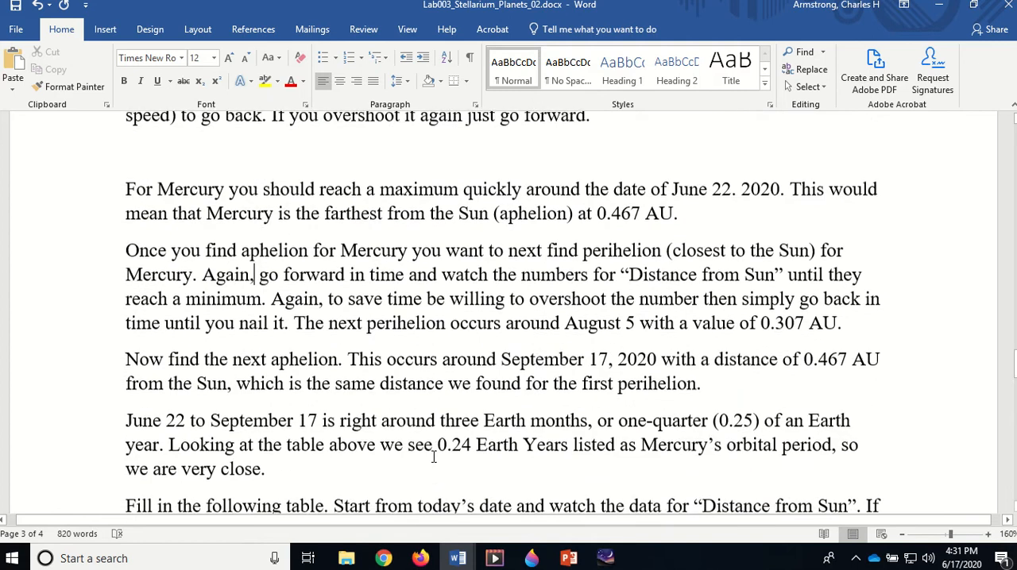
scroll(434, 457, "down", 12)
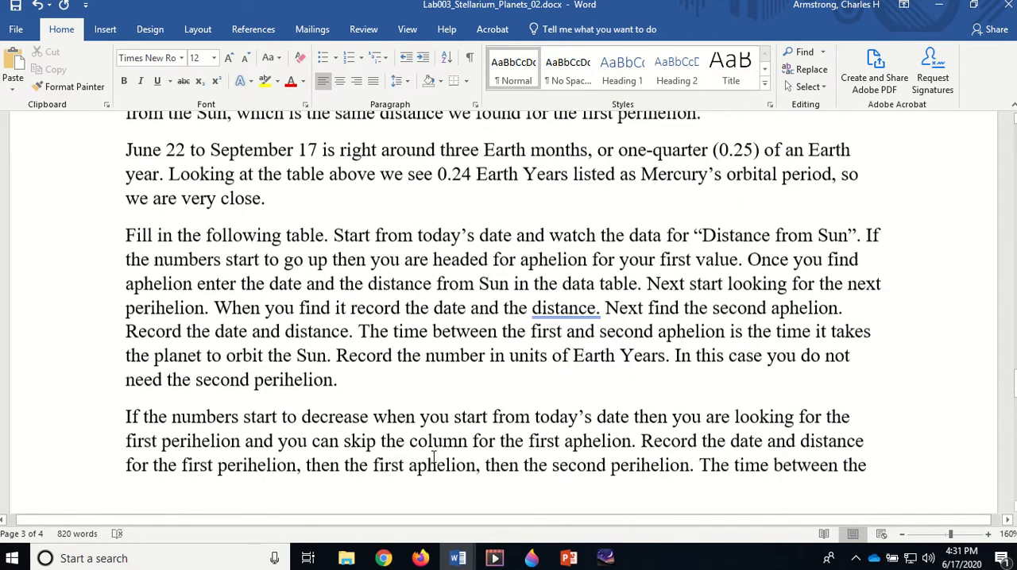
scroll(432, 455, "down", 2)
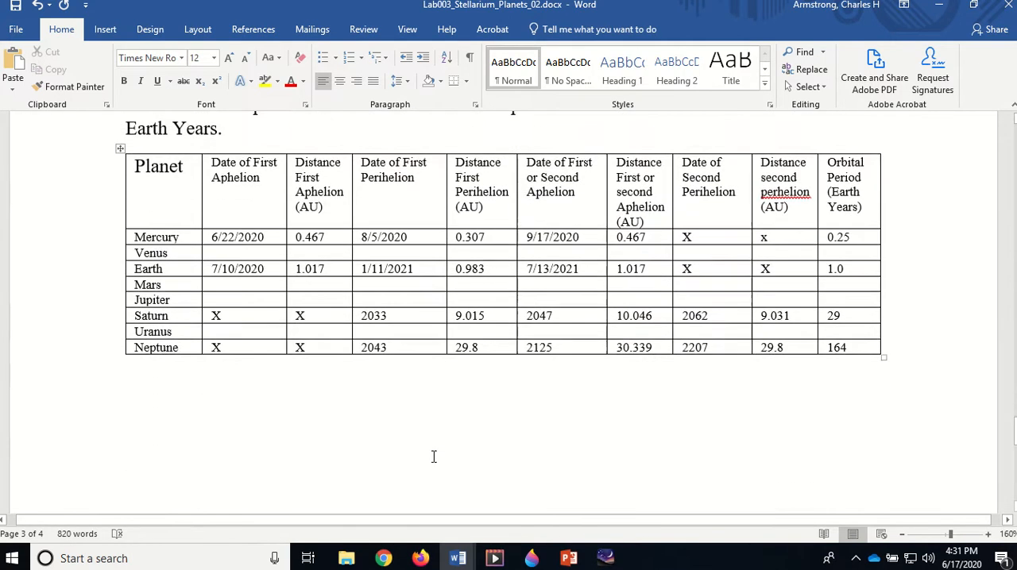
scroll(432, 456, "up", 1)
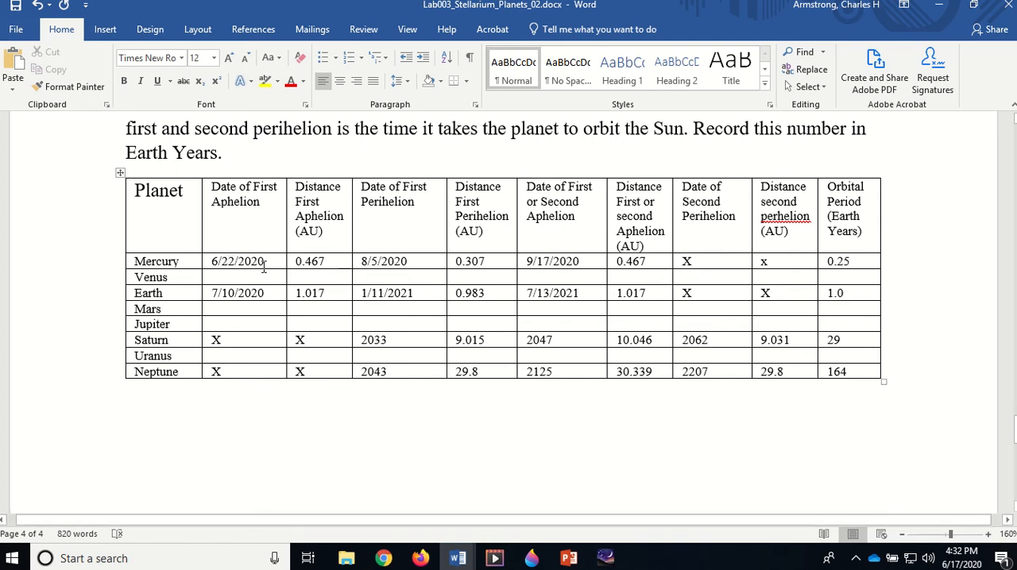
Switch to Stellarium and speed the simulation up to x100000 while watching Mercury's distance from the Sun
left_click(605, 558)
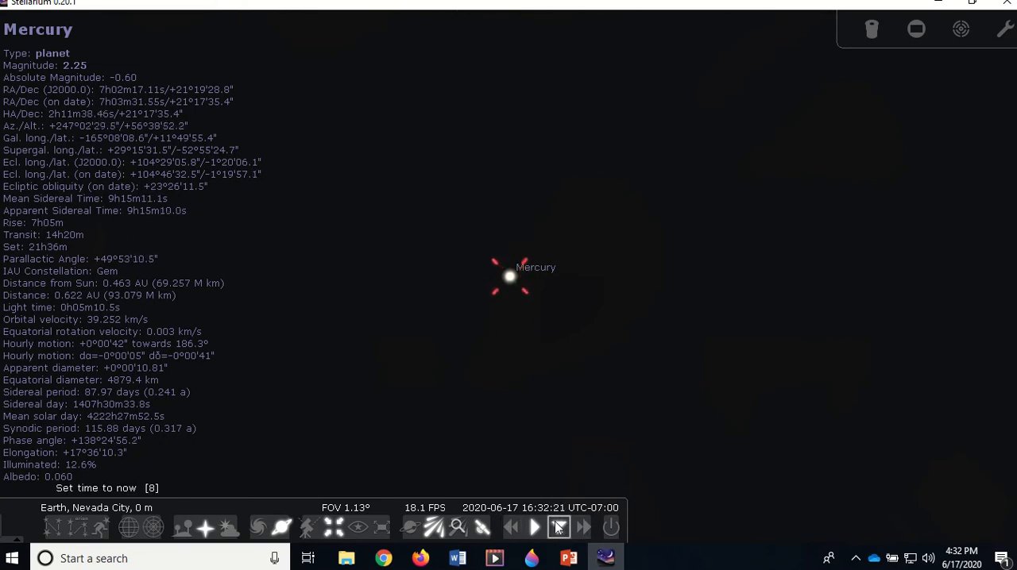
left_click(585, 529)
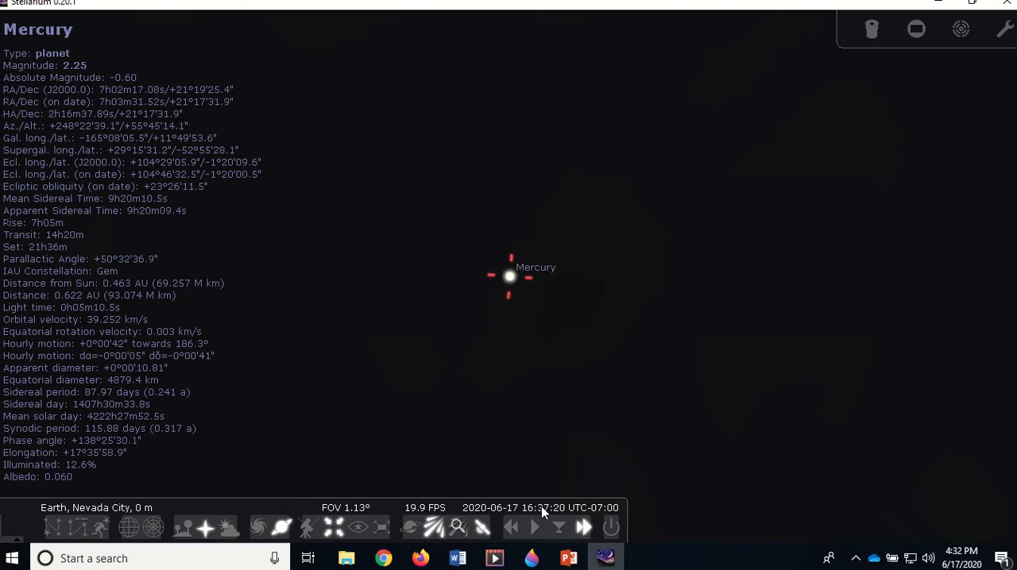
left_click(583, 528)
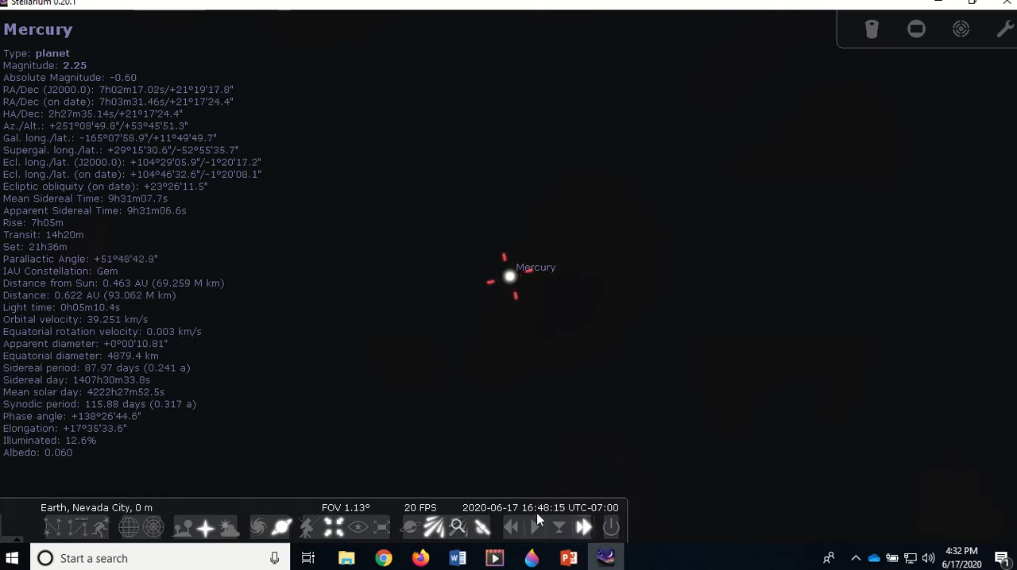
left_click(584, 528)
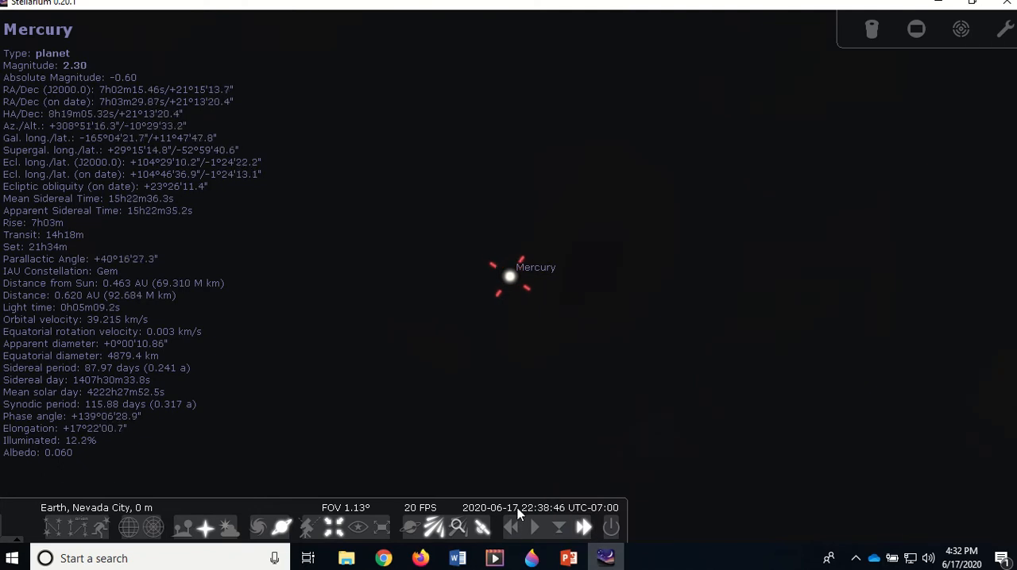
left_click(583, 528)
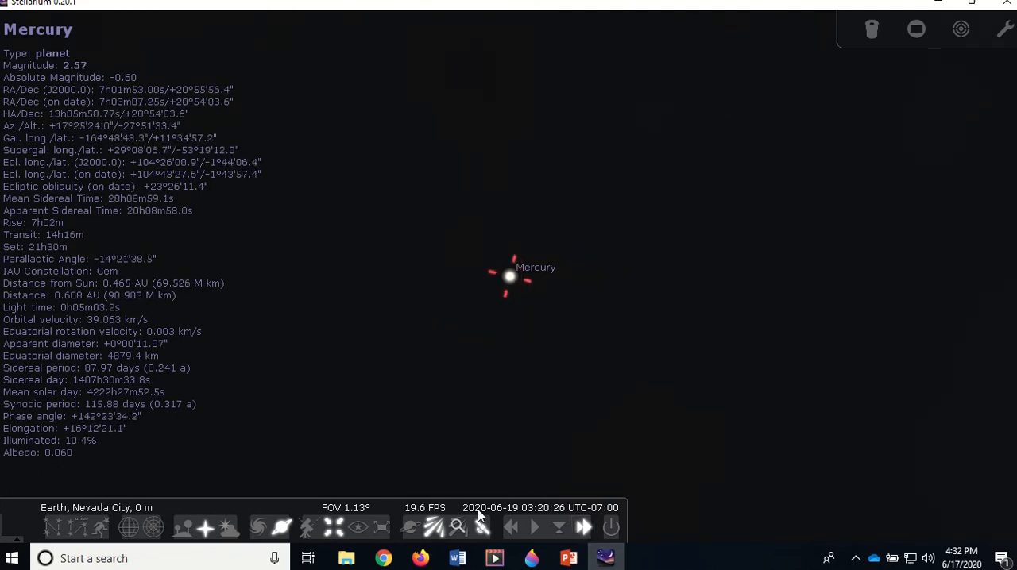
mouse_move(517, 512)
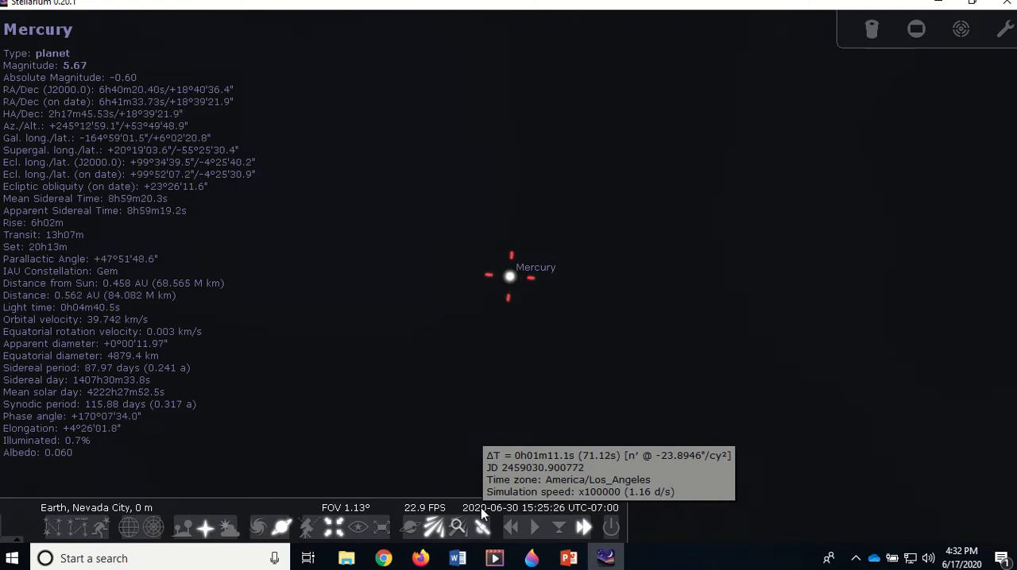
Try several much faster time speeds on Mercury and restore the normal time rate
left_click(583, 528)
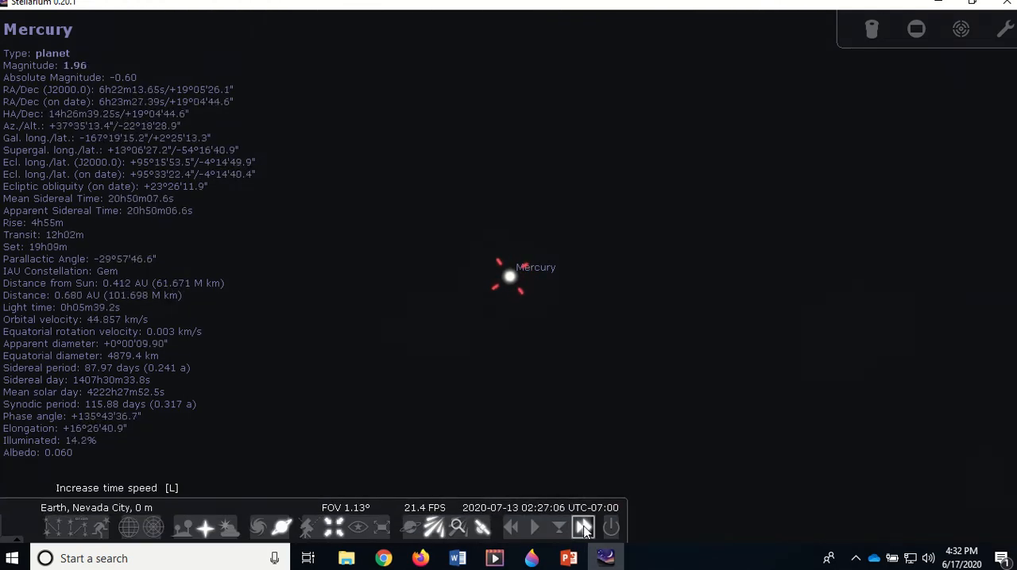
left_click(585, 530)
left_click(583, 530)
left_click(581, 530)
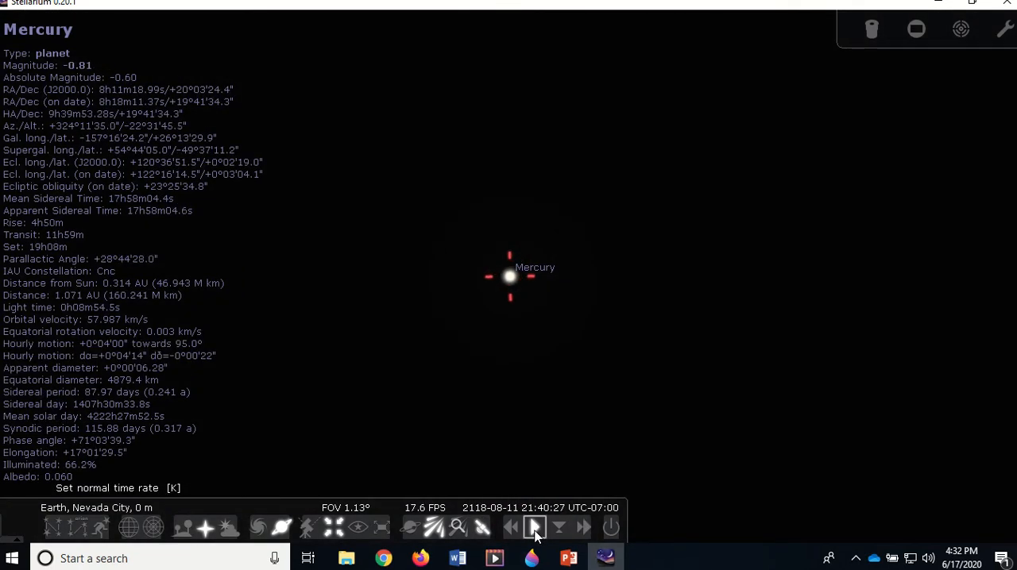
left_click(534, 528)
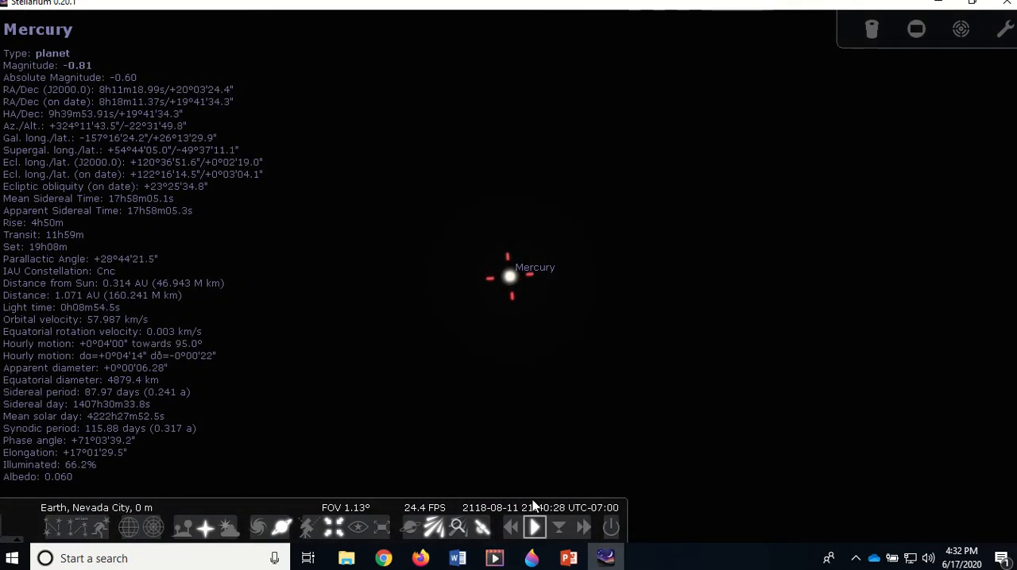
Reset the simulation time to now and run it forward past Mercury's greatest Sun distance, stopping at normal rate on 2020-06-29
left_click(560, 529)
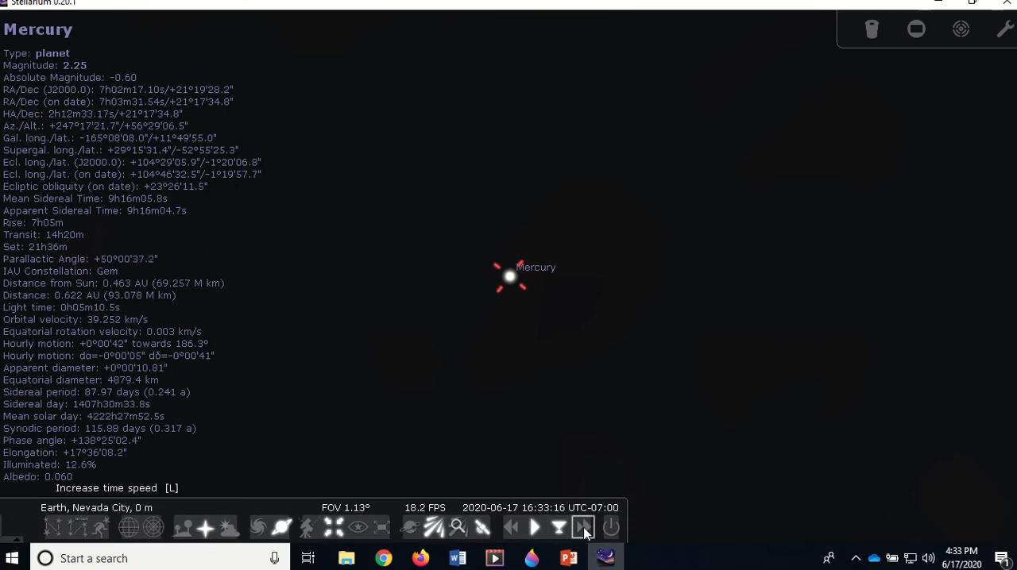
left_click(584, 528)
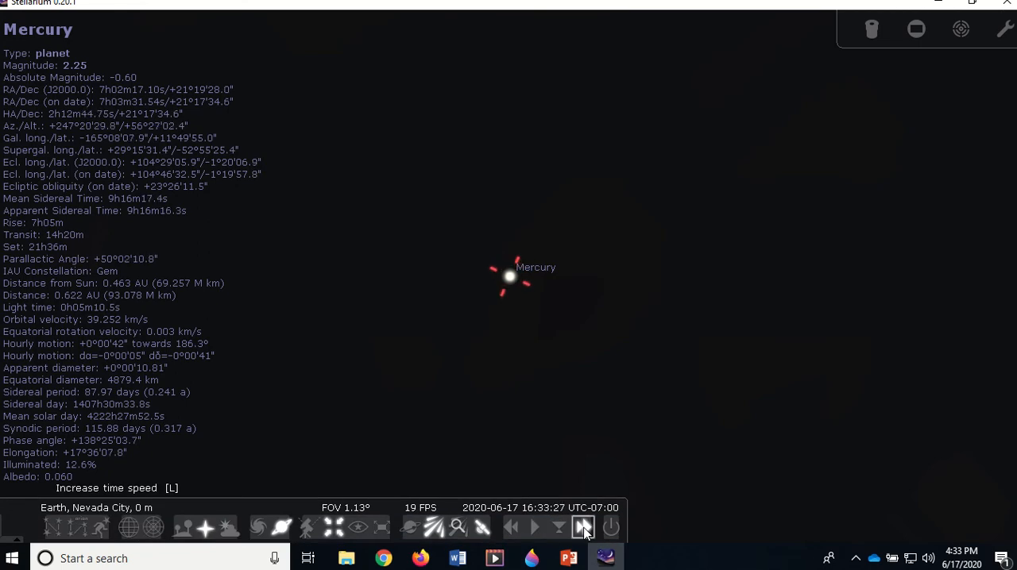
left_click(584, 529)
left_click(584, 529)
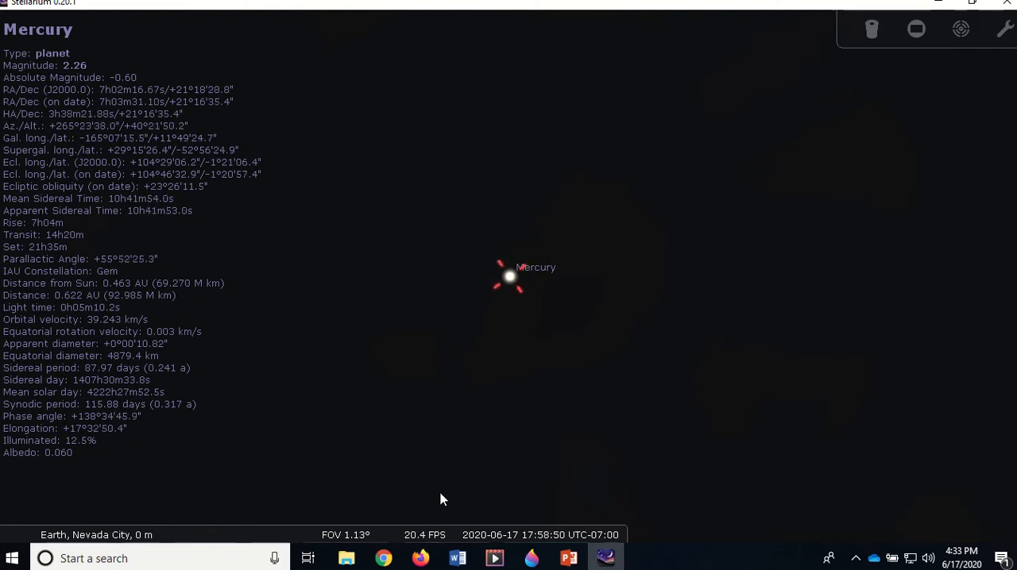
mouse_move(536, 520)
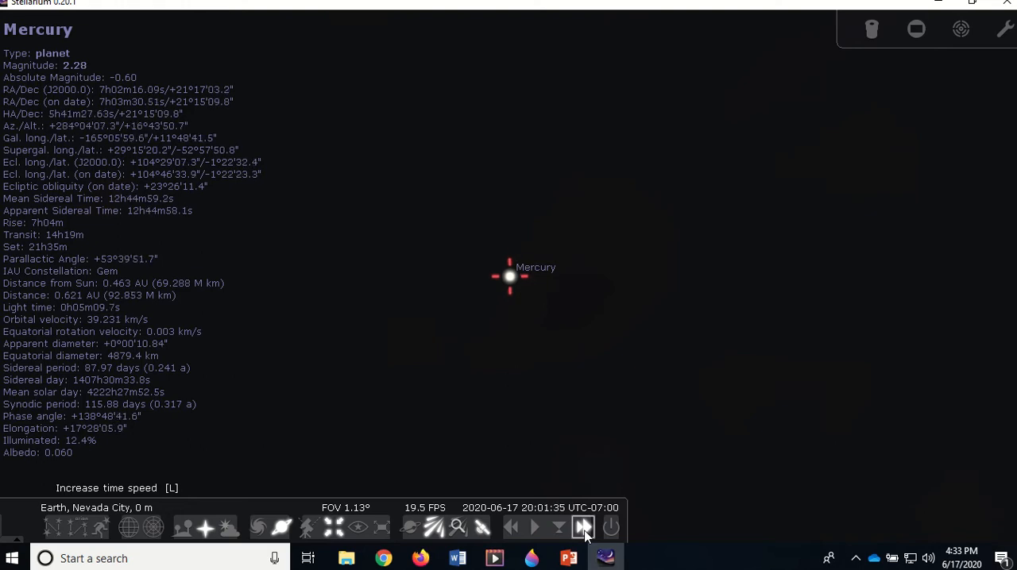
left_click(584, 528)
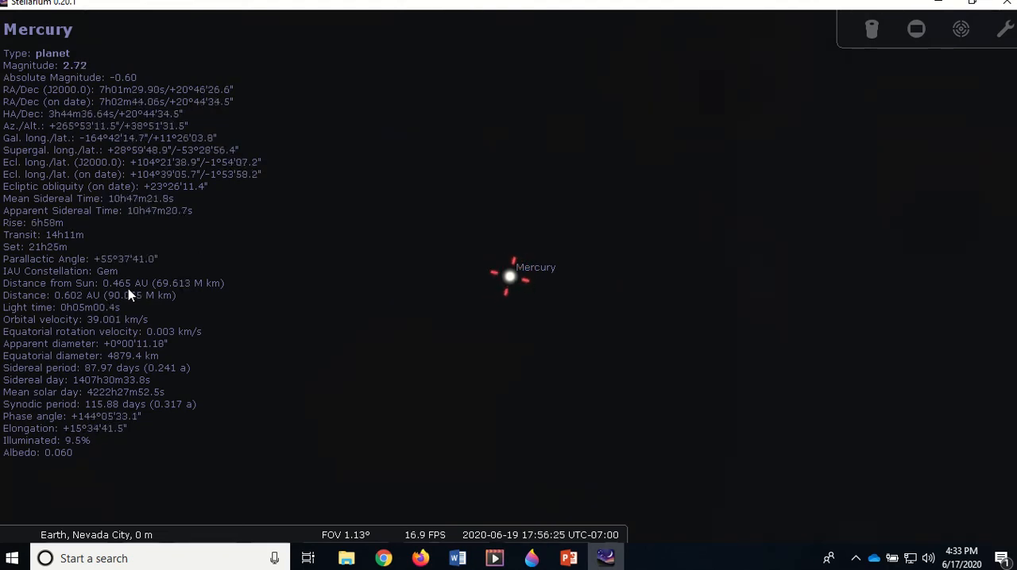
mouse_move(563, 524)
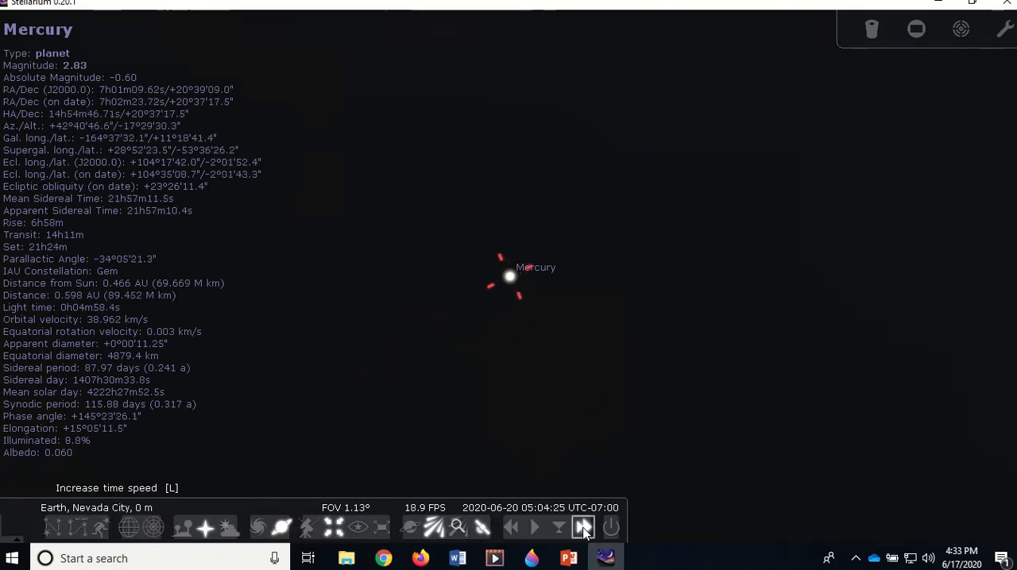
left_click(584, 529)
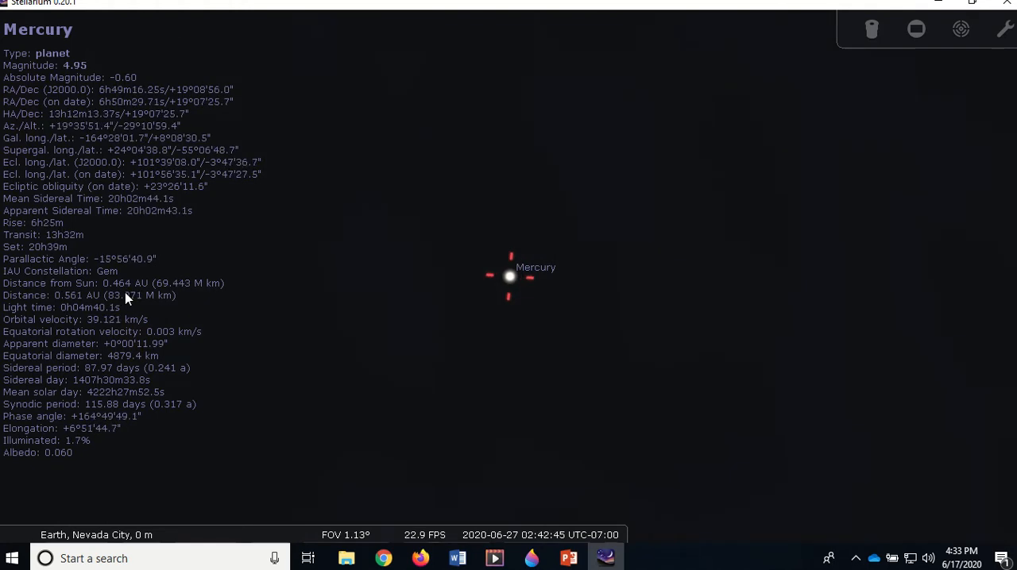
mouse_move(431, 530)
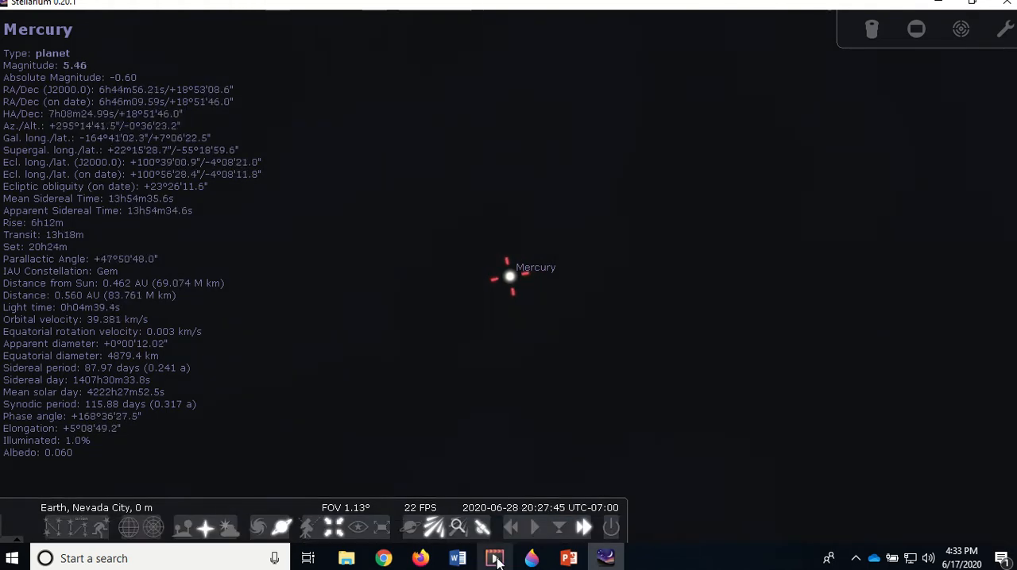
left_click(533, 536)
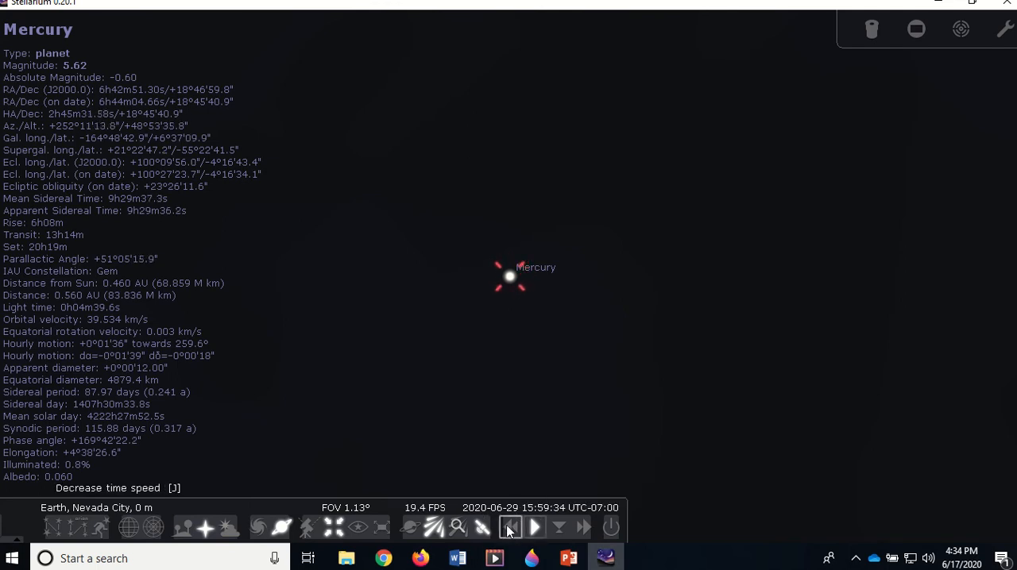
Run time backward past Mercury's aphelion and stop at the normal rate on 2020-06-20
left_click(516, 529)
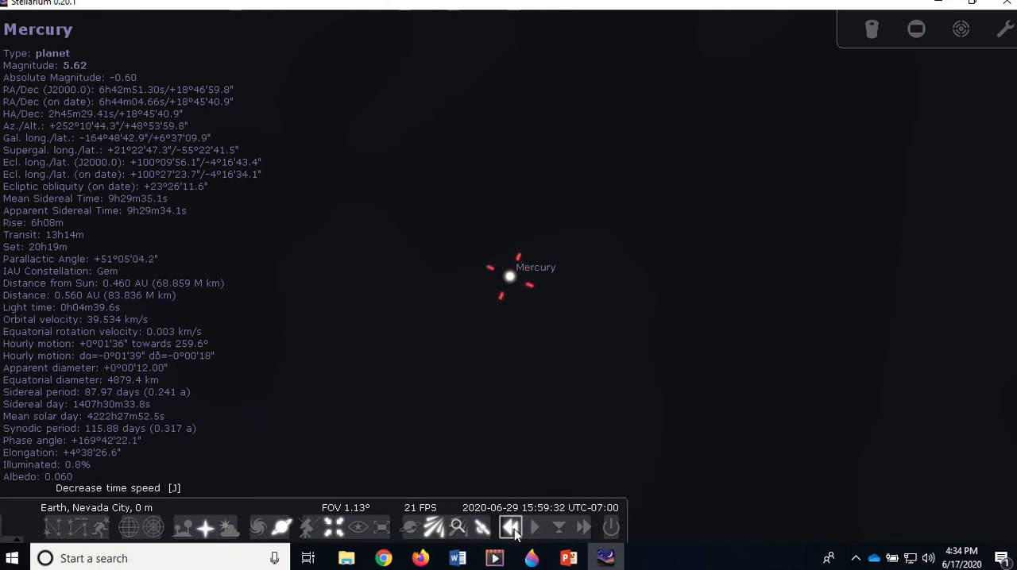
left_click(513, 529)
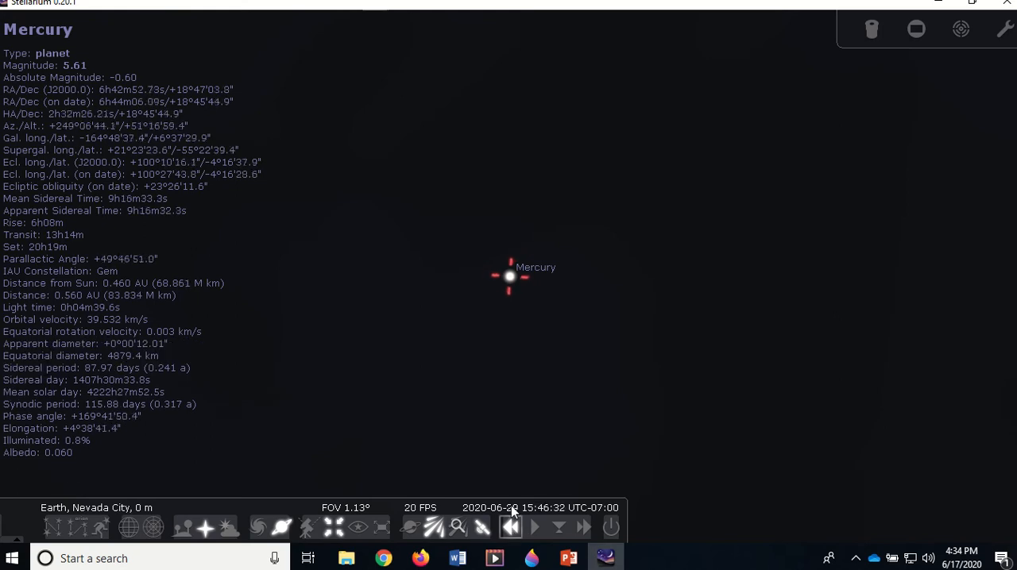
left_click(512, 529)
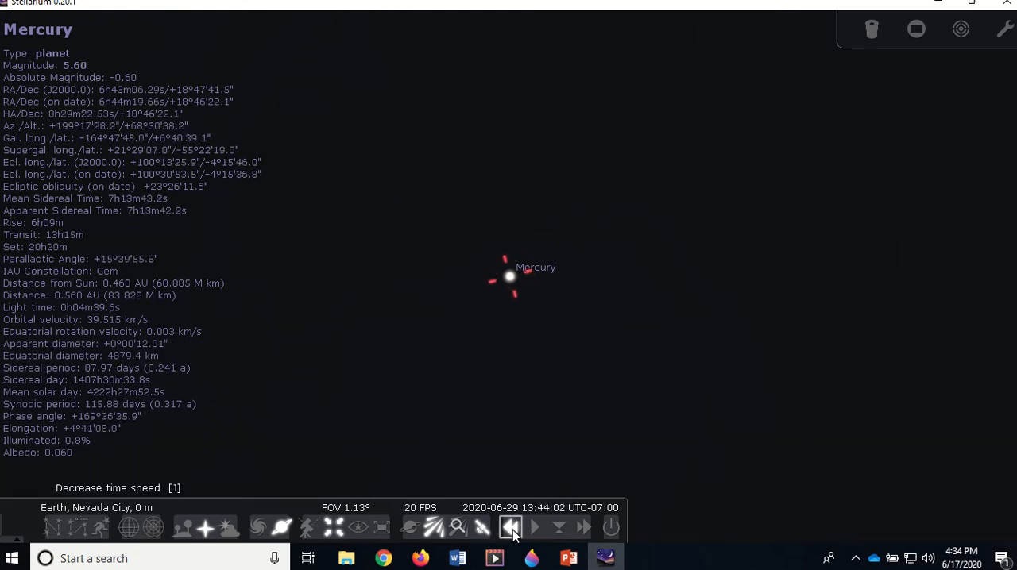
left_click(513, 529)
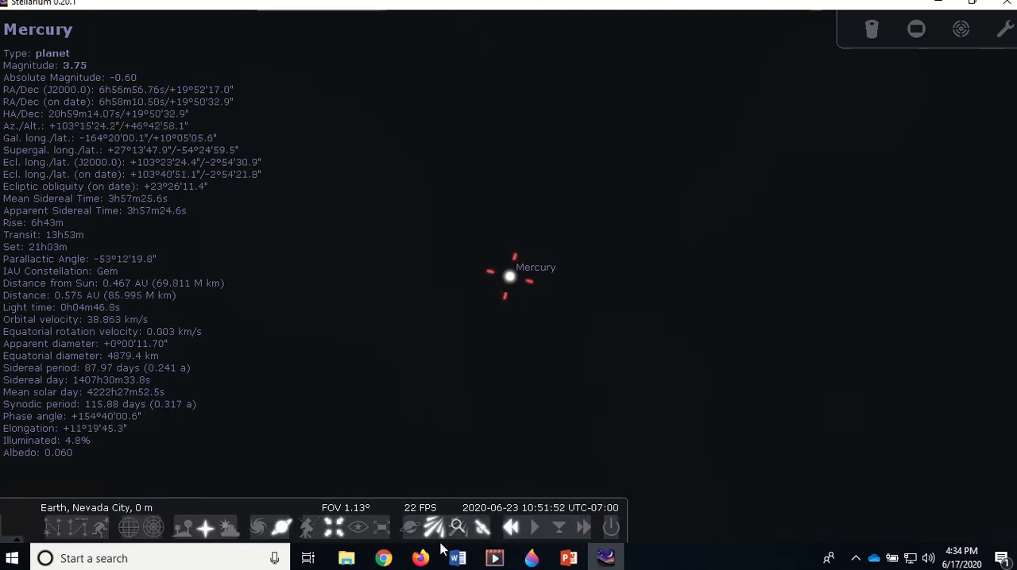
left_click(534, 527)
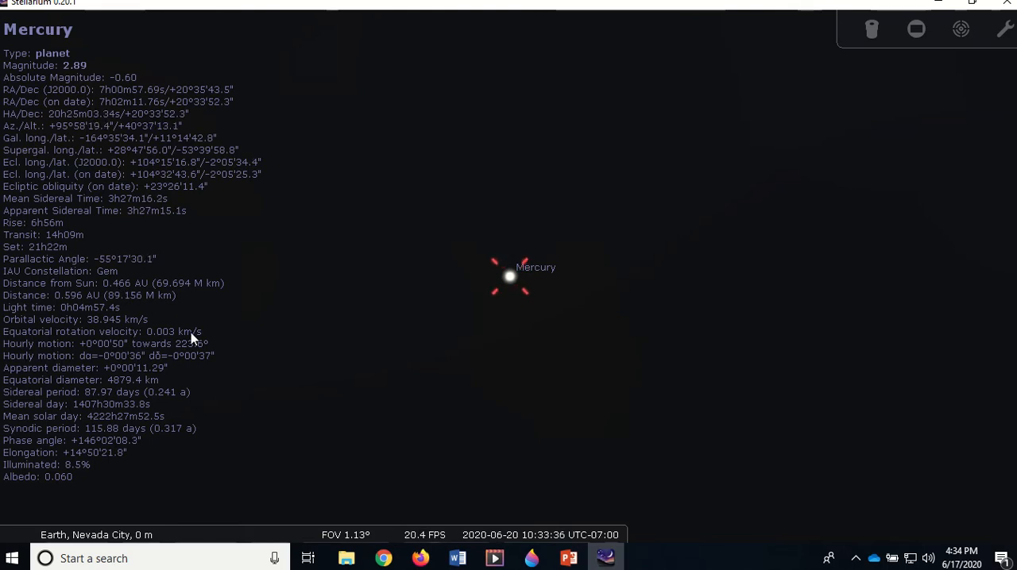
Run time forward again toward Mercury's aphelion and stop at the normal rate late on 2020-06-21
mouse_move(480, 527)
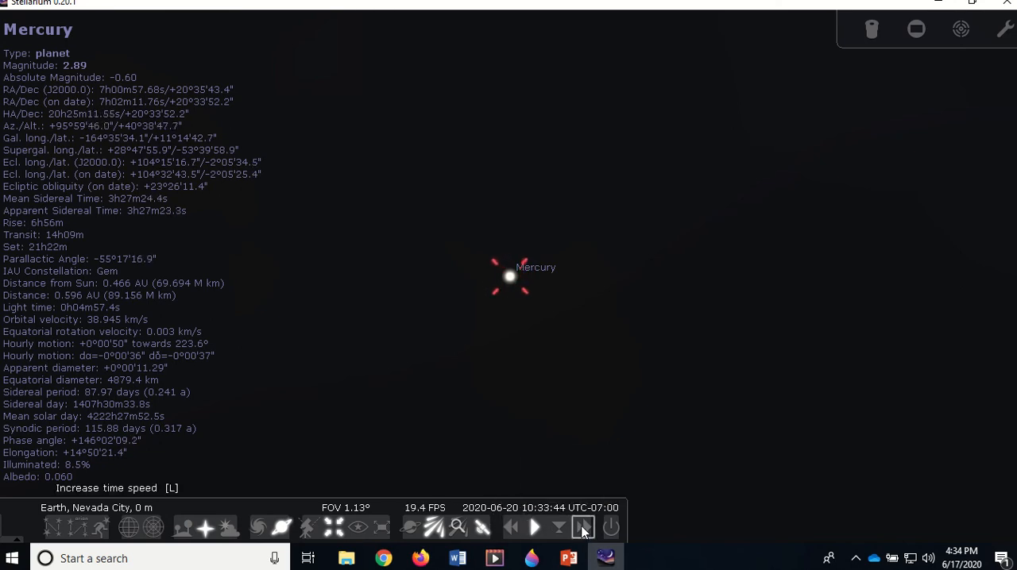
left_click(583, 528)
left_click(582, 527)
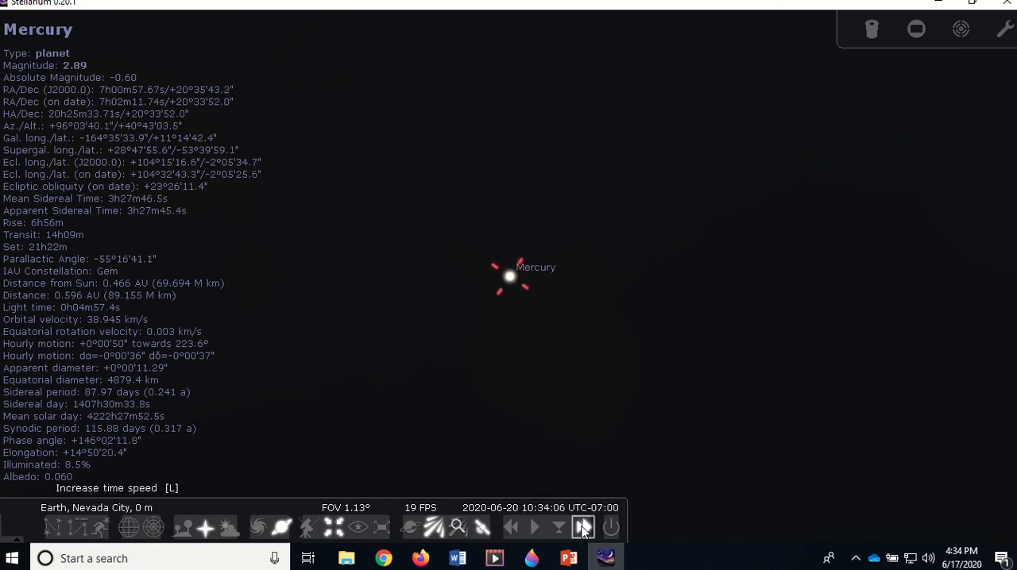
left_click(582, 528)
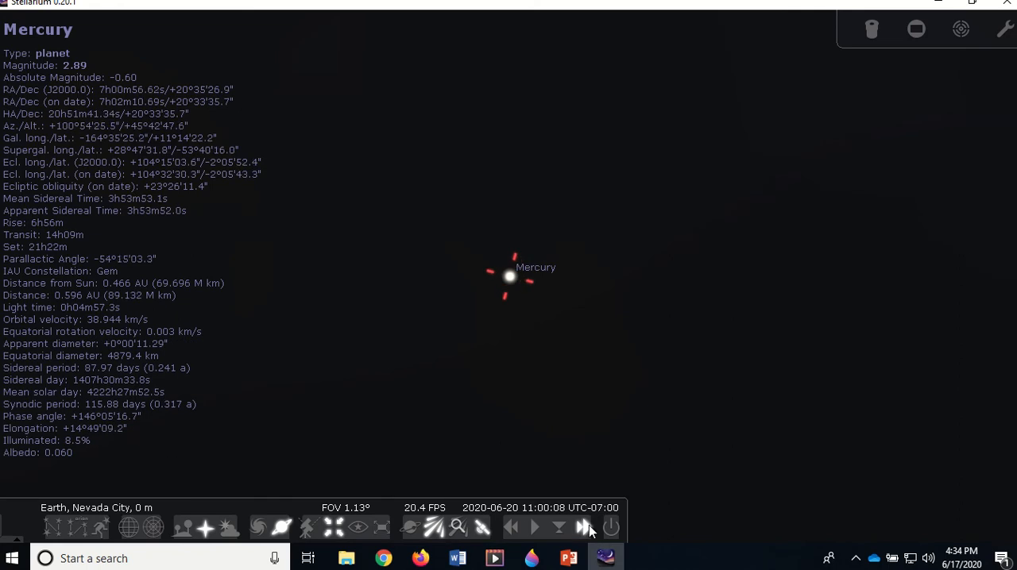
left_click(588, 527)
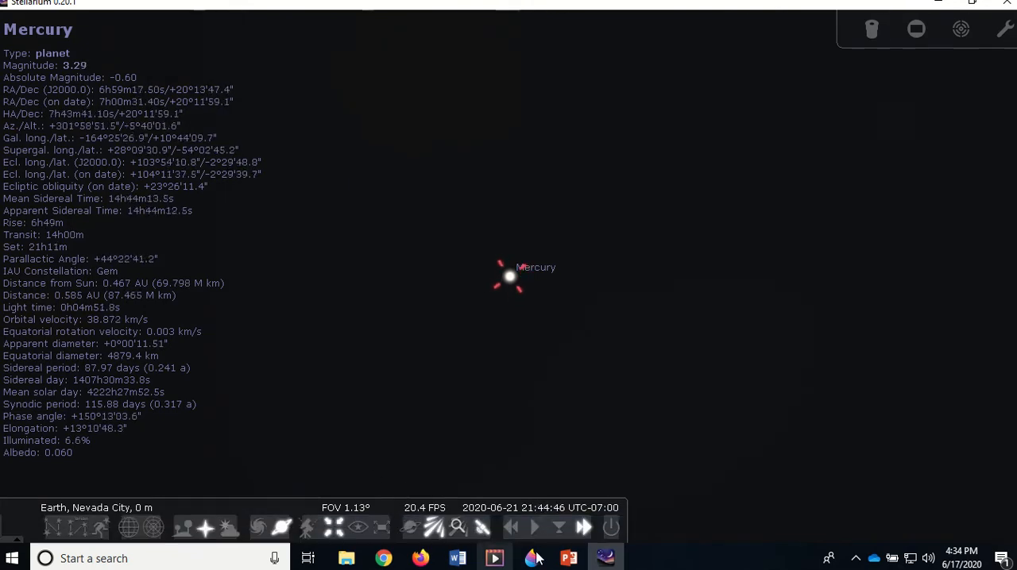
left_click(529, 523)
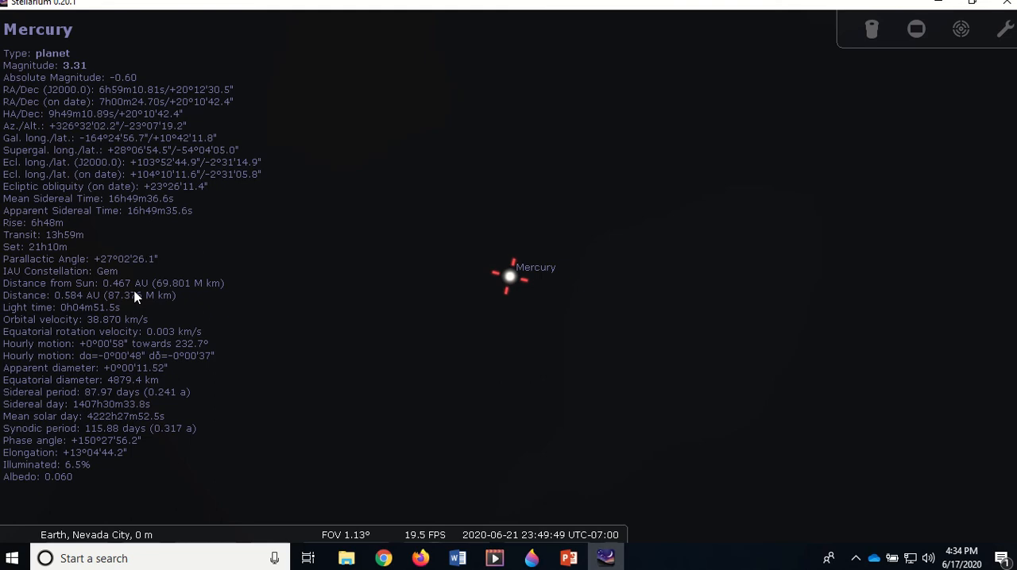
Switch to Lab003_Stellarium_Planets_02.docx in Word and check Mercury's first aphelion date and distance in the planet data table
mouse_move(483, 552)
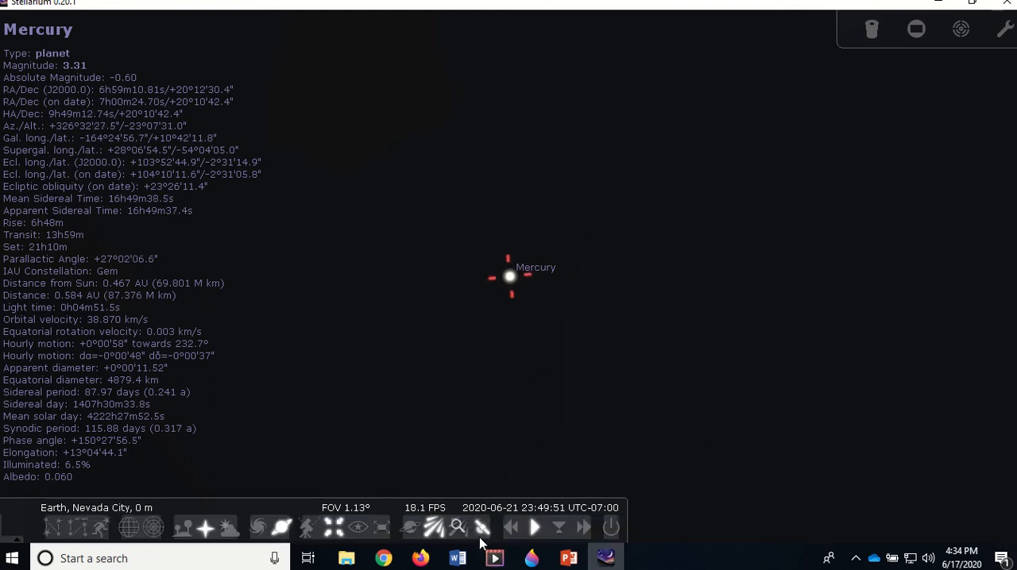
mouse_move(510, 507)
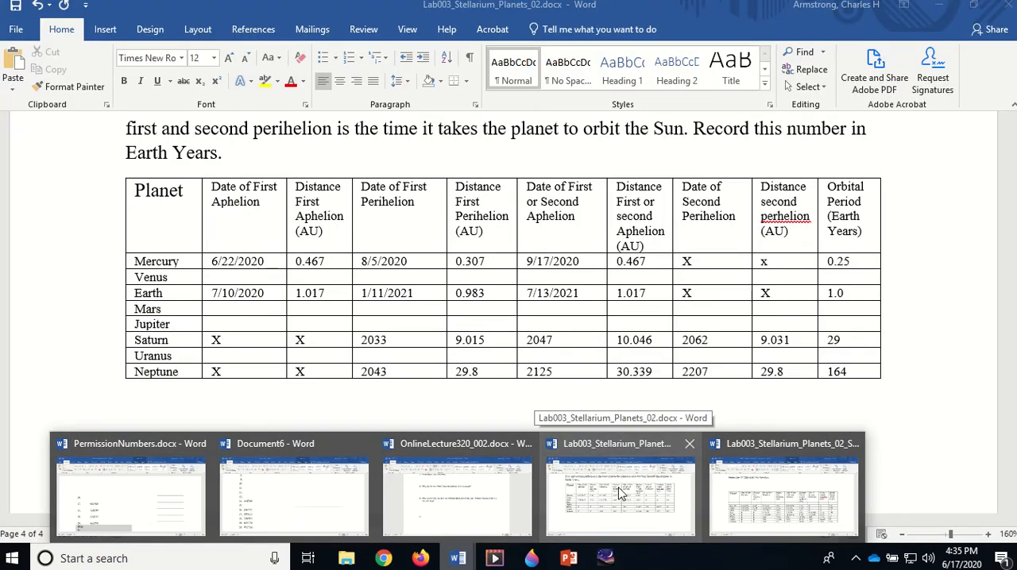
left_click(622, 493)
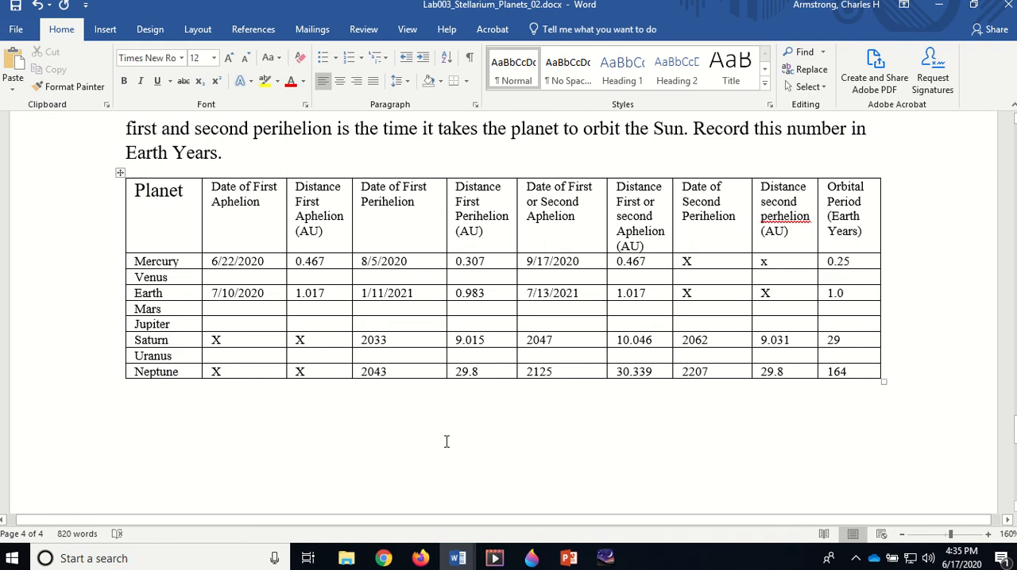
Switch back to Stellarium and advance the simulation to 2020-06-22, Mercury's aphelion date, stopping at the normal time rate
left_click(605, 559)
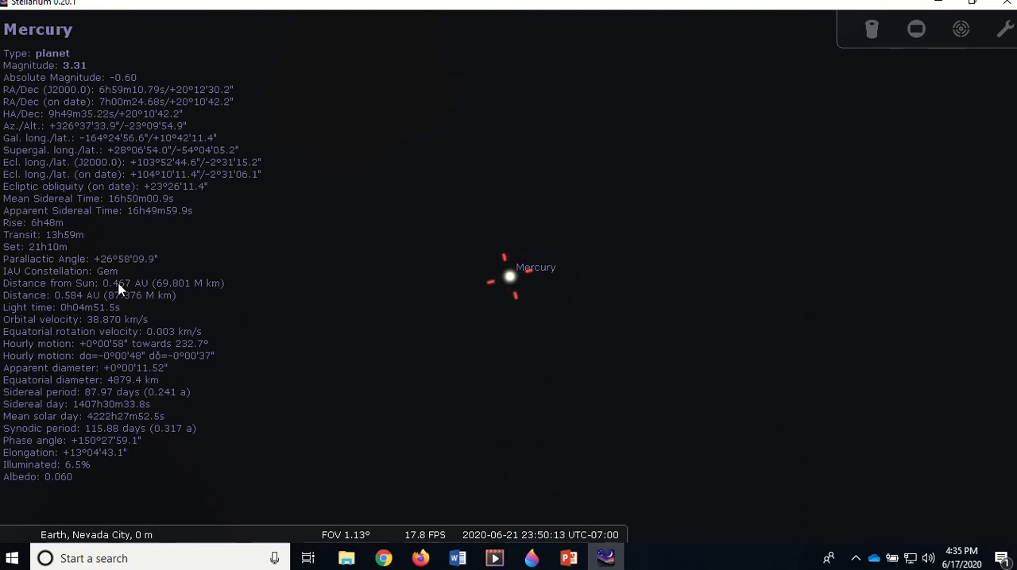
mouse_move(518, 540)
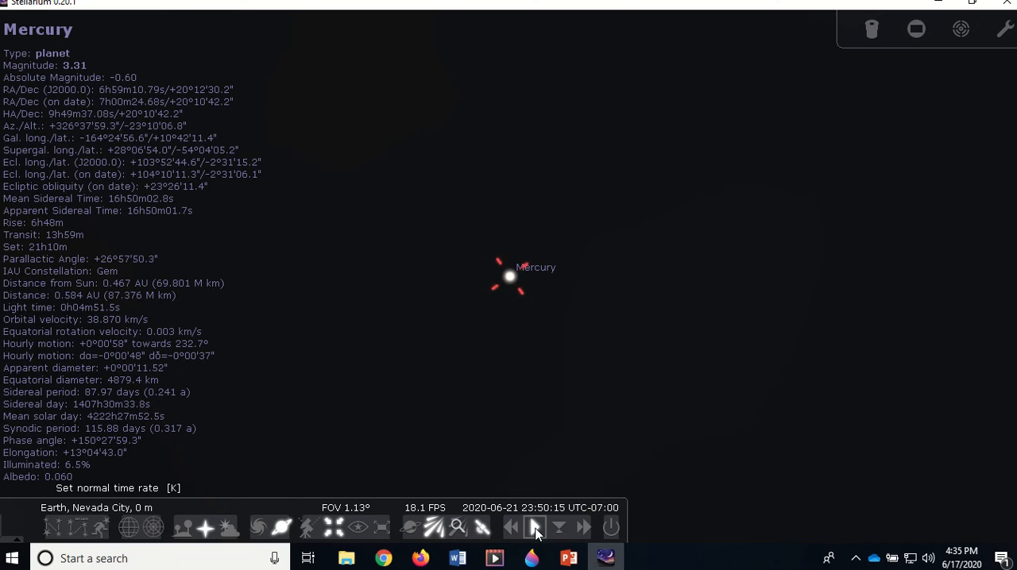
left_click(584, 528)
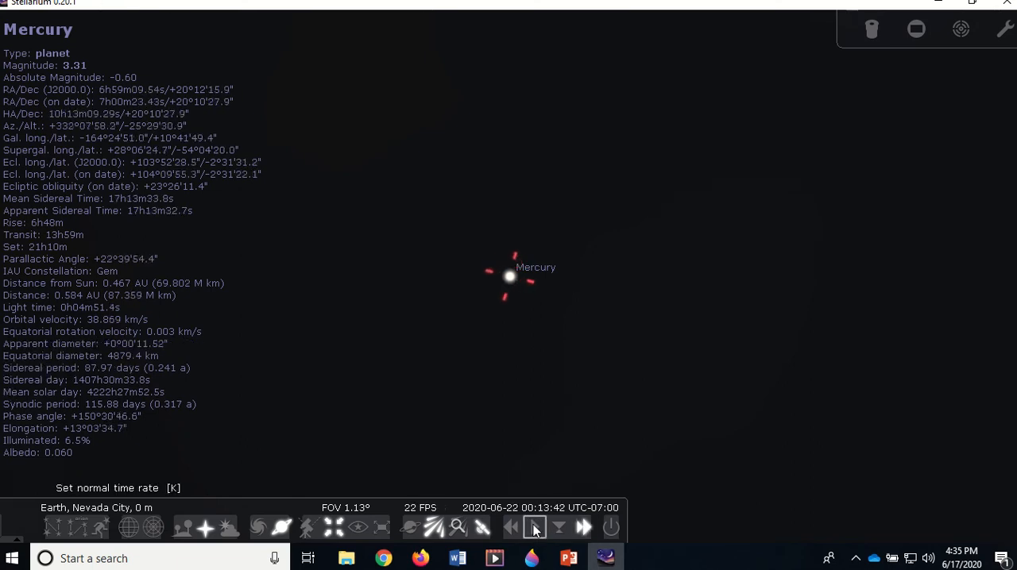
left_click(534, 529)
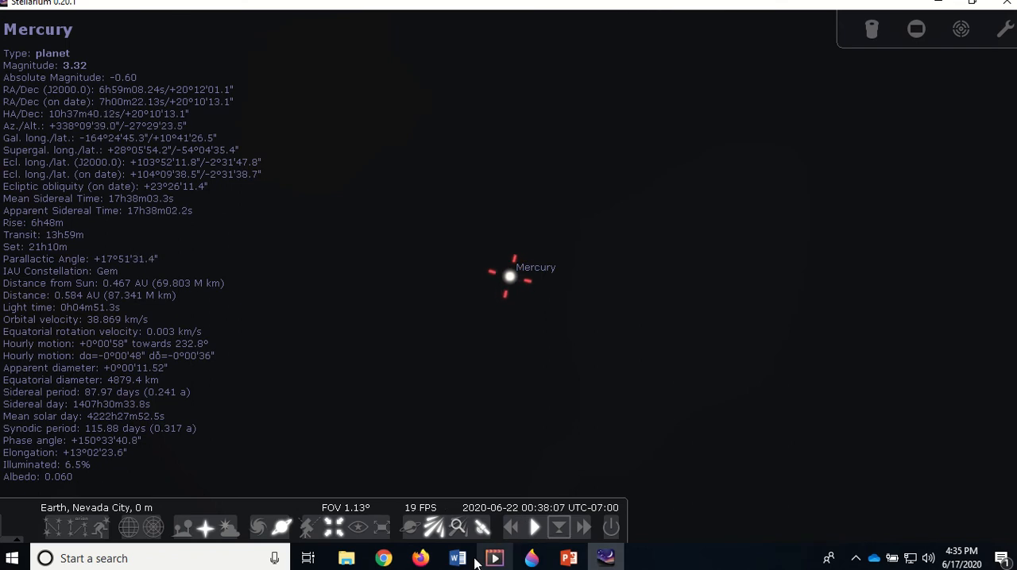
Switch to Lab003_Stellarium_Planets_02.docx in Word and review Mercury's aphelion and perihelion entries in the planet data table
mouse_move(457, 563)
left_click(623, 516)
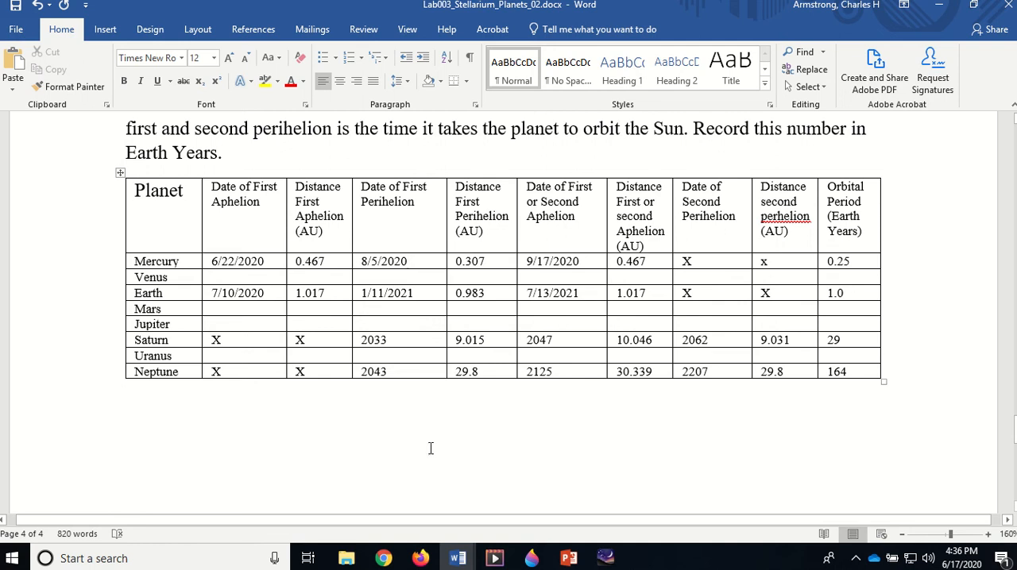
Return to Stellarium and run time forward past Mercury's perihelion, stopping at the normal time rate on 2020-09-13
left_click(608, 558)
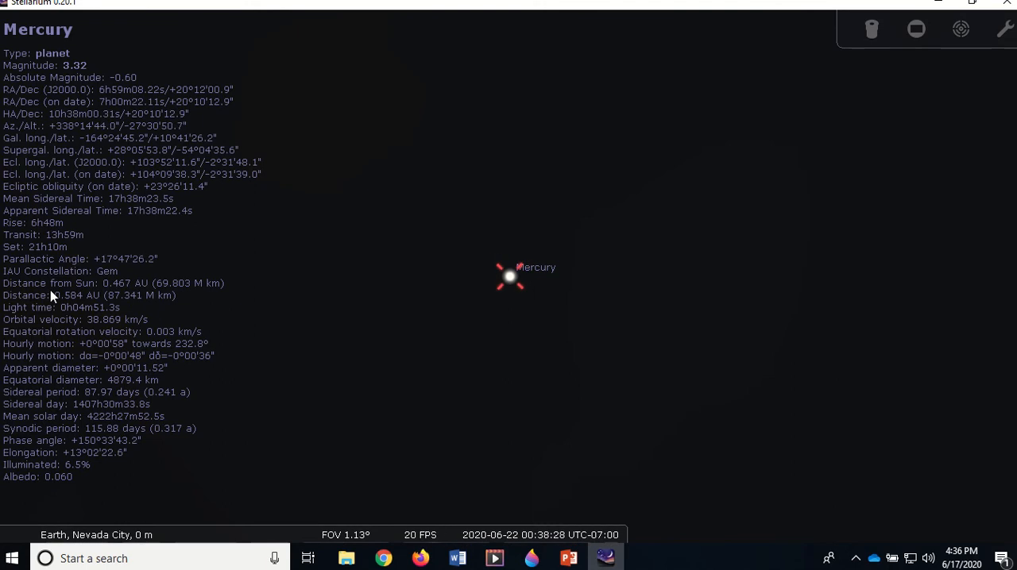
mouse_move(509, 537)
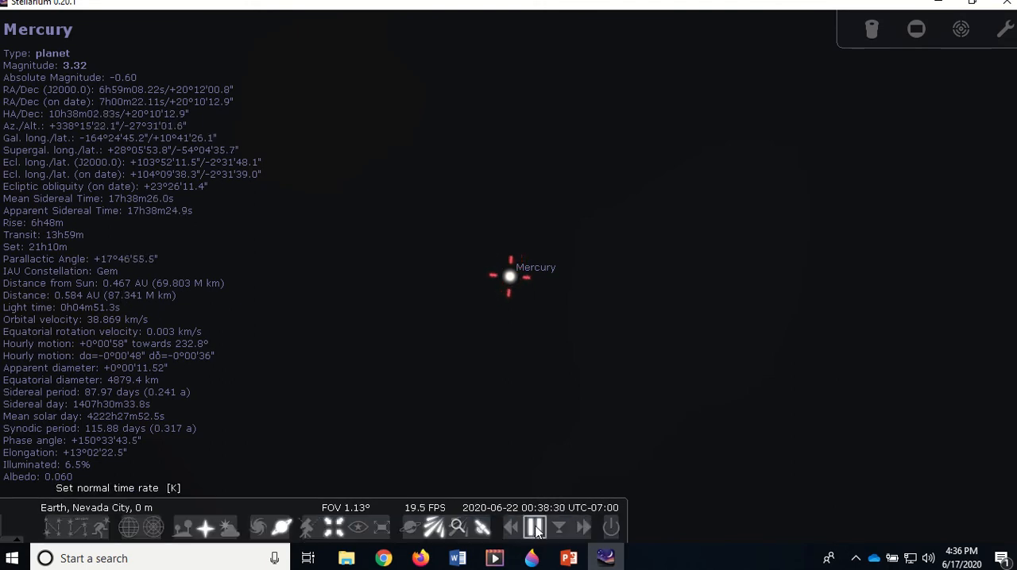
left_click(584, 528)
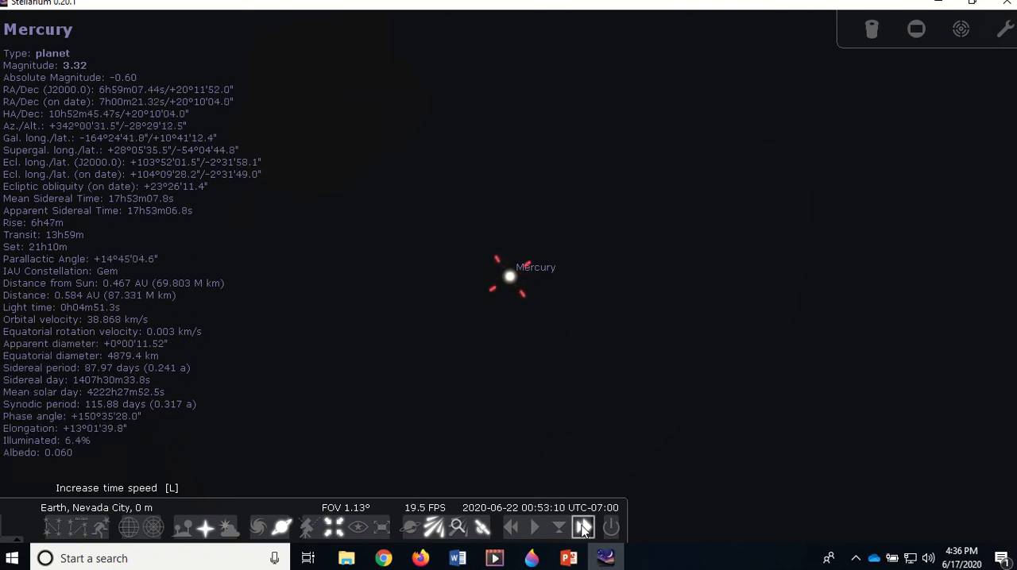
left_click(583, 530)
left_click(583, 530)
left_click(583, 530)
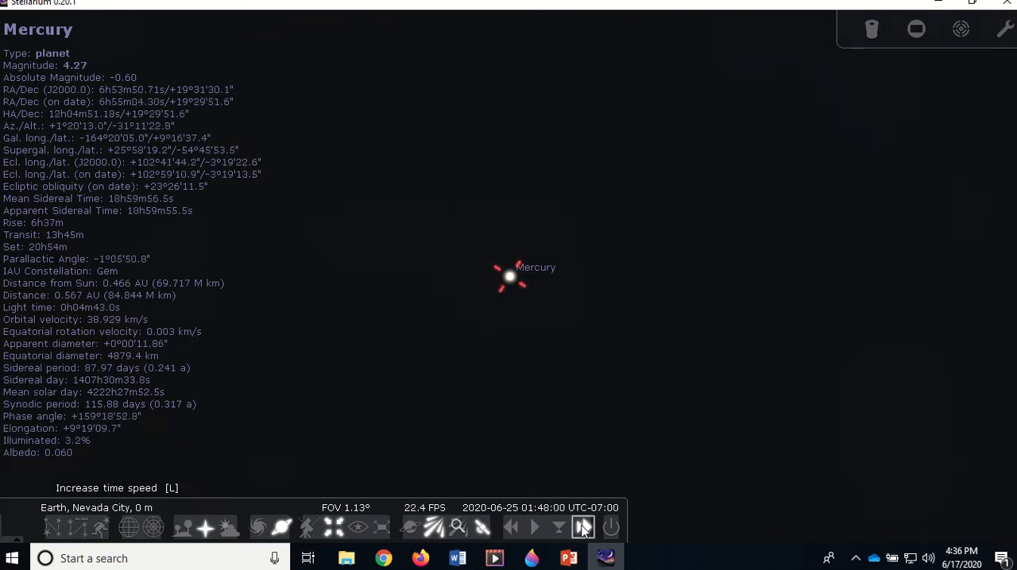
left_click(535, 528)
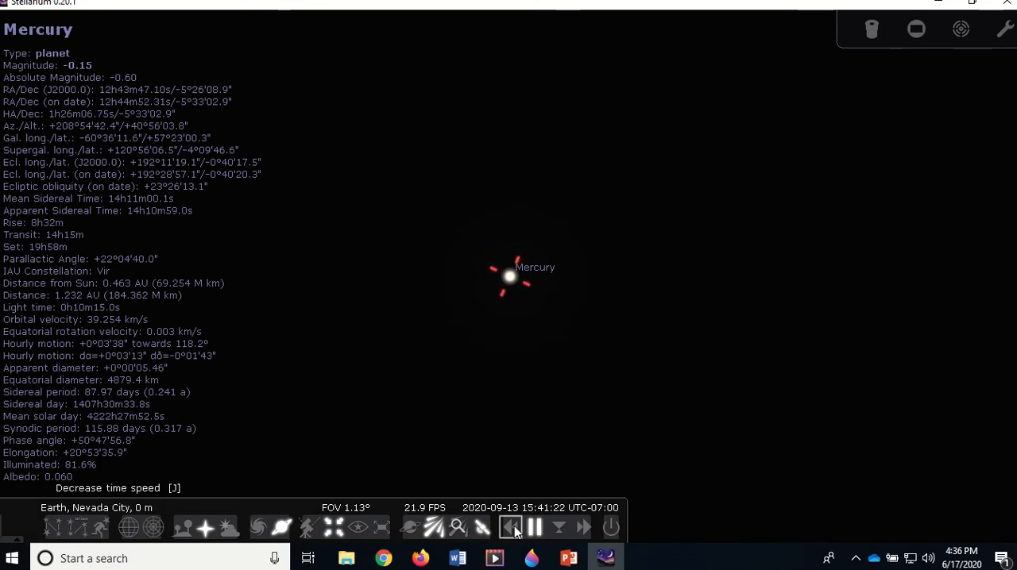
Run time backward past Mercury's perihelion and stop at the normal time rate on 2020-07-31
left_click(512, 529)
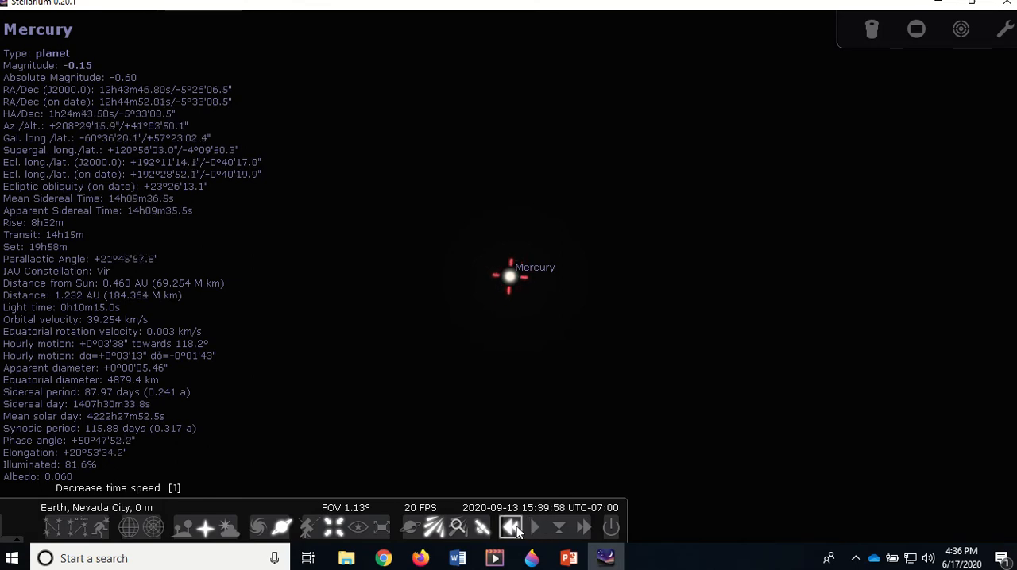
left_click(512, 529)
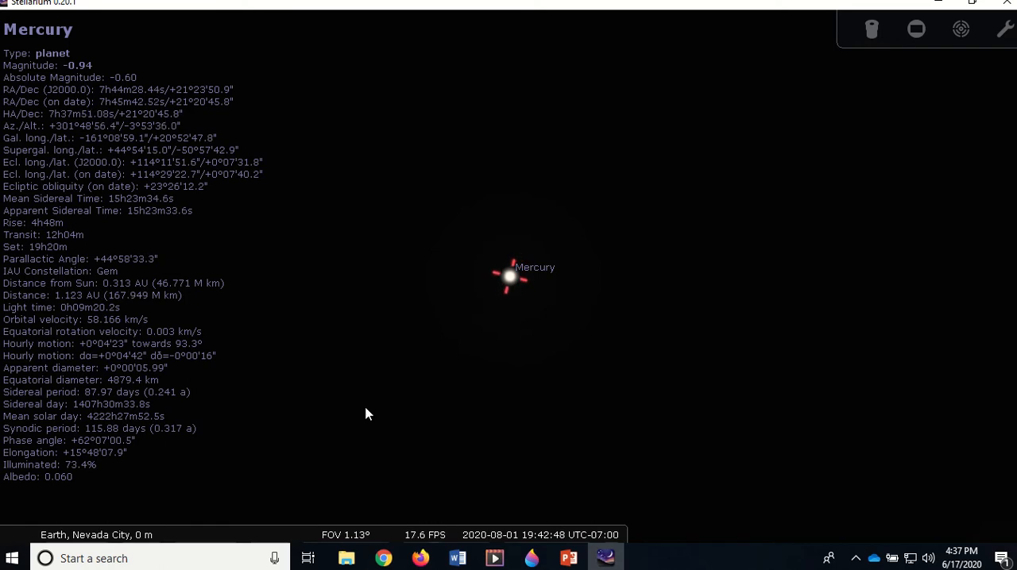
mouse_move(485, 548)
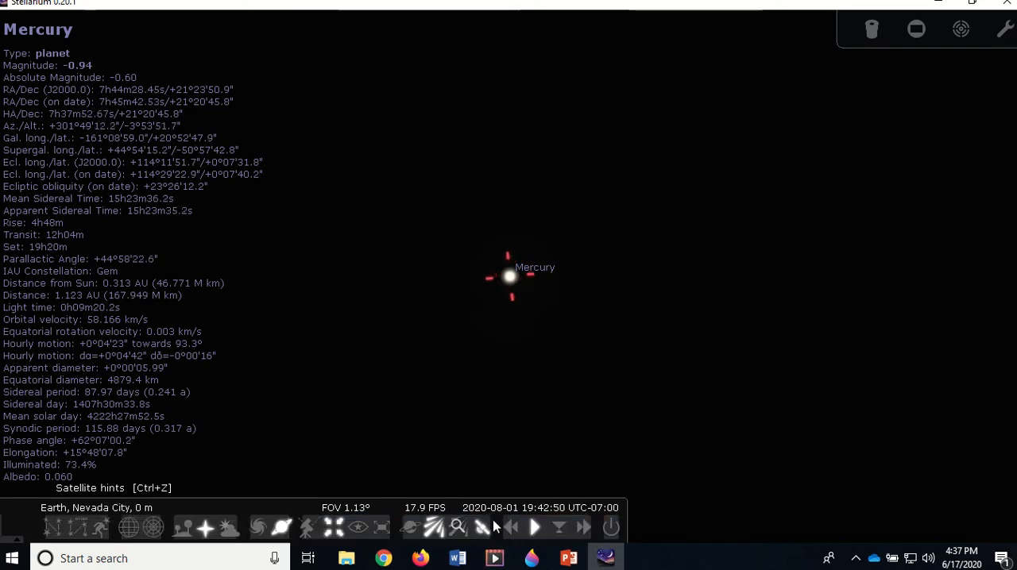
left_click(509, 524)
left_click(511, 526)
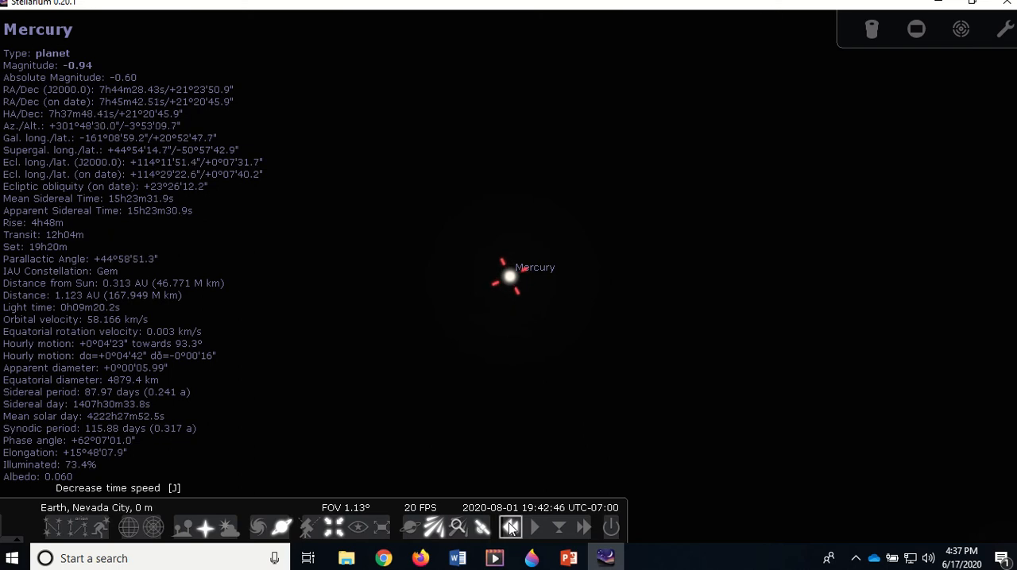
left_click(509, 525)
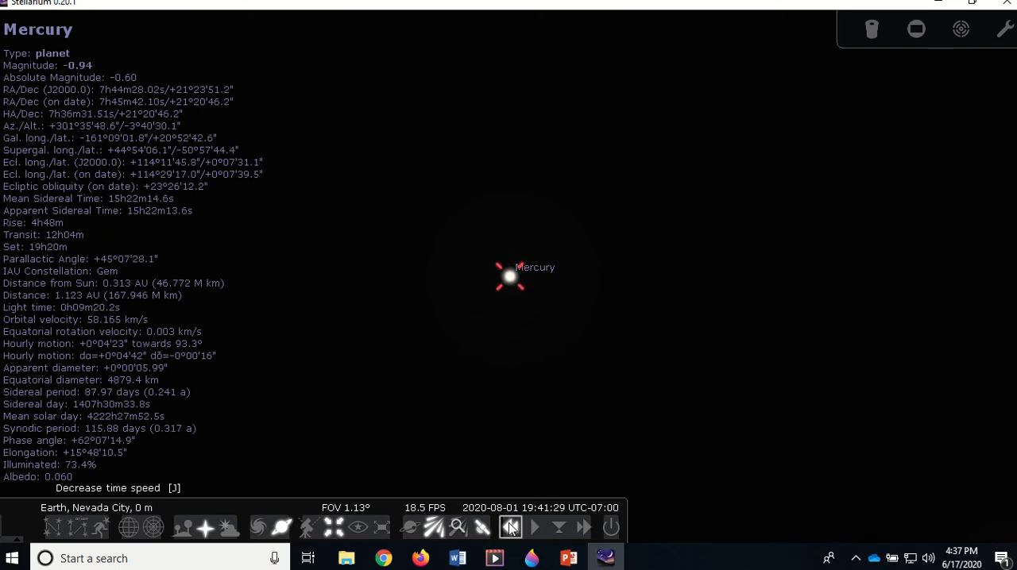
left_click(511, 526)
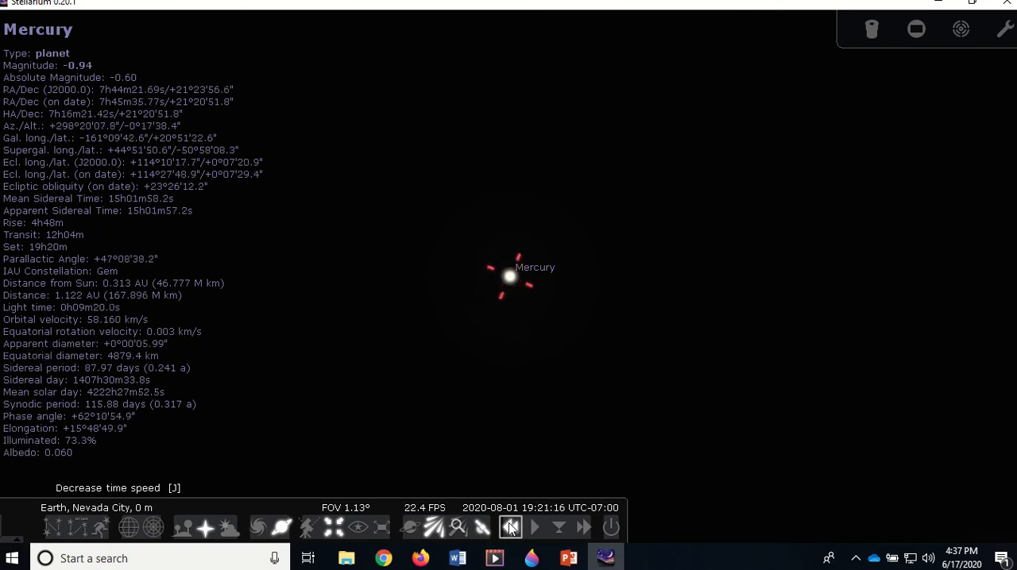
left_click(511, 527)
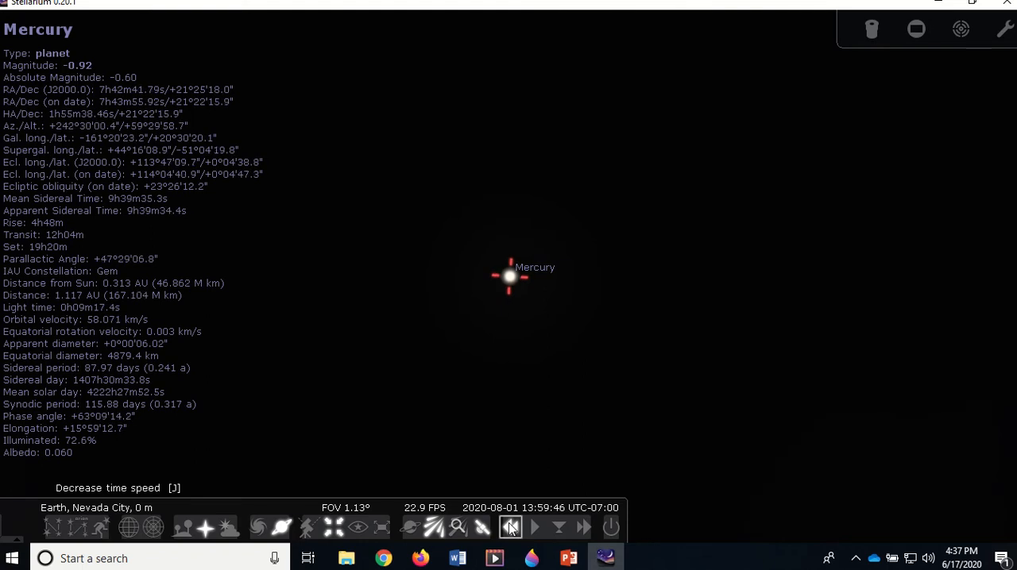
left_click(534, 527)
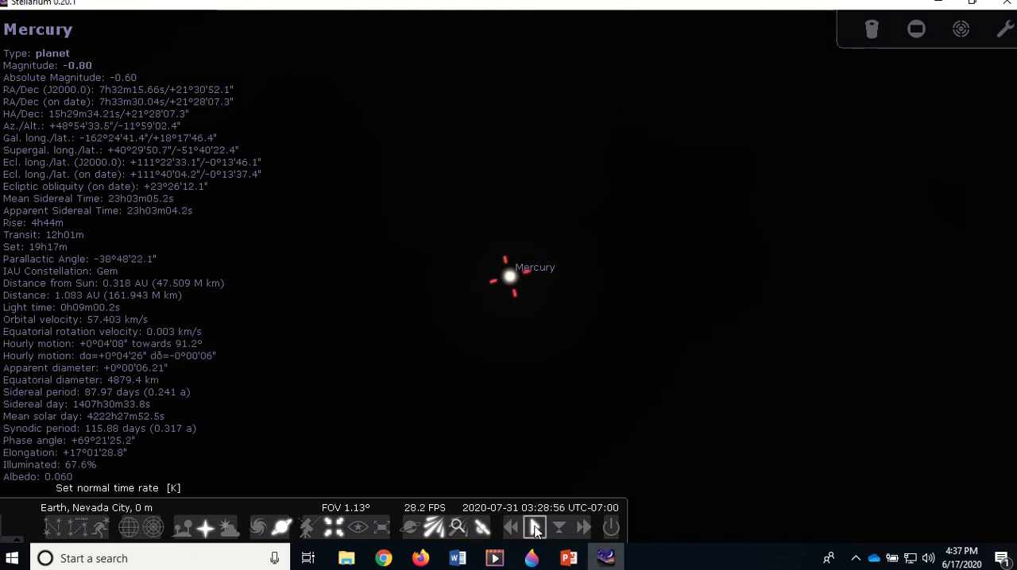
Run time forward through Mercury's perihelion and stop at the normal time rate on 2020-08-14
left_click(583, 526)
left_click(583, 526)
left_click(582, 526)
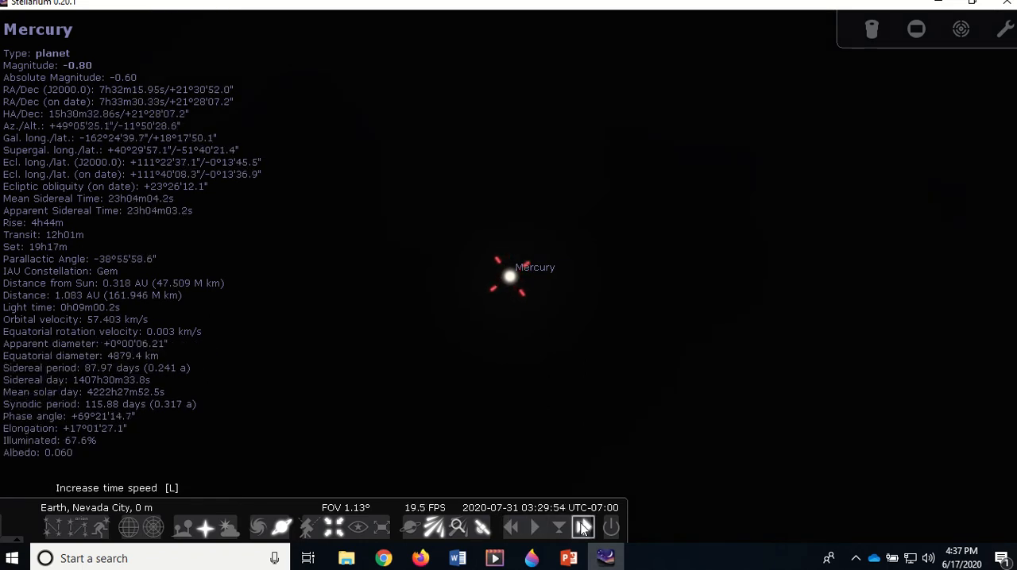
left_click(582, 526)
left_click(582, 526)
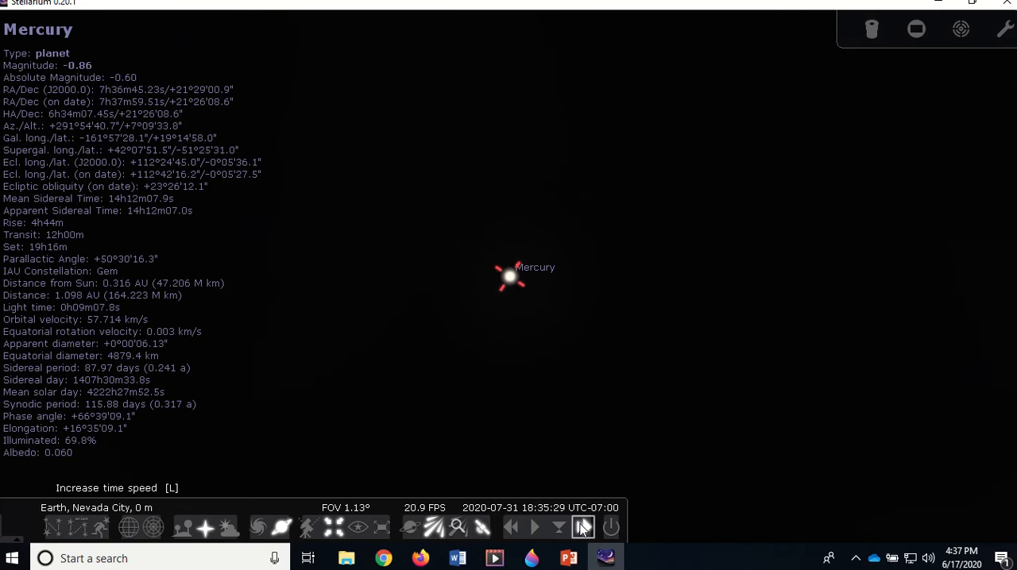
left_click(582, 526)
left_click(534, 527)
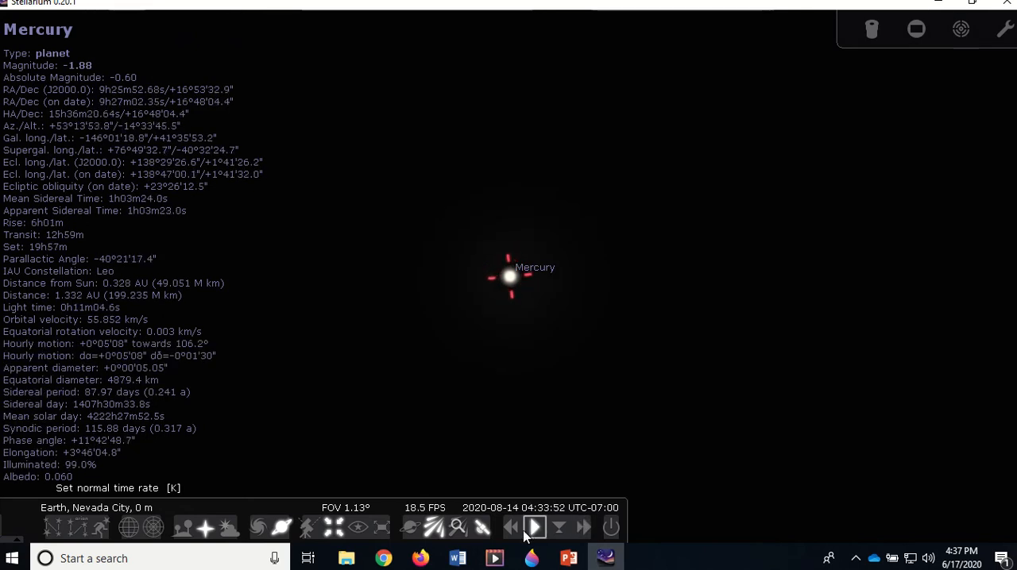
Reverse time to Mercury's perihelion date, 2020-08-05, and set the normal time rate there
left_click(512, 527)
left_click(514, 528)
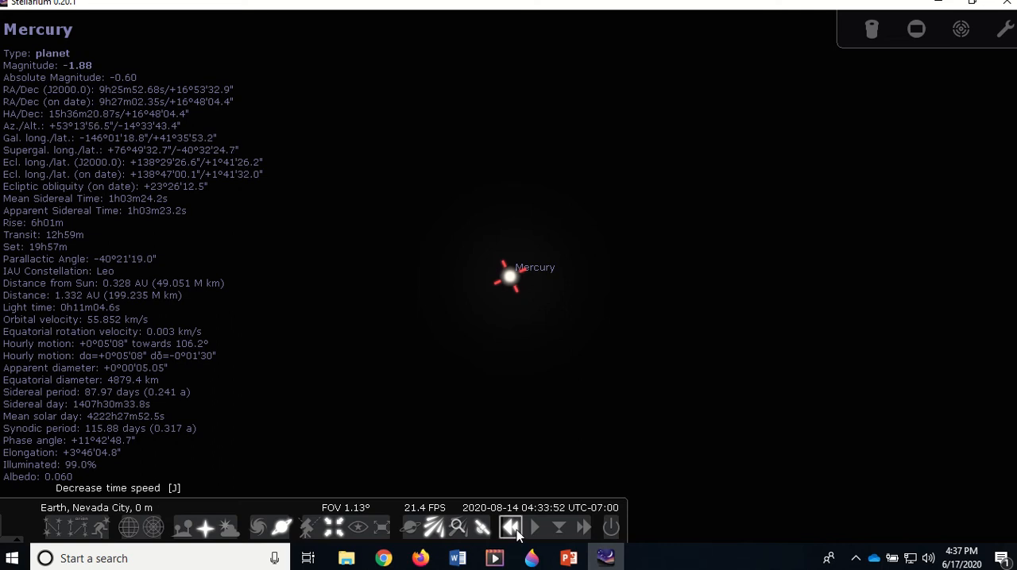
left_click(517, 530)
left_click(517, 531)
left_click(519, 531)
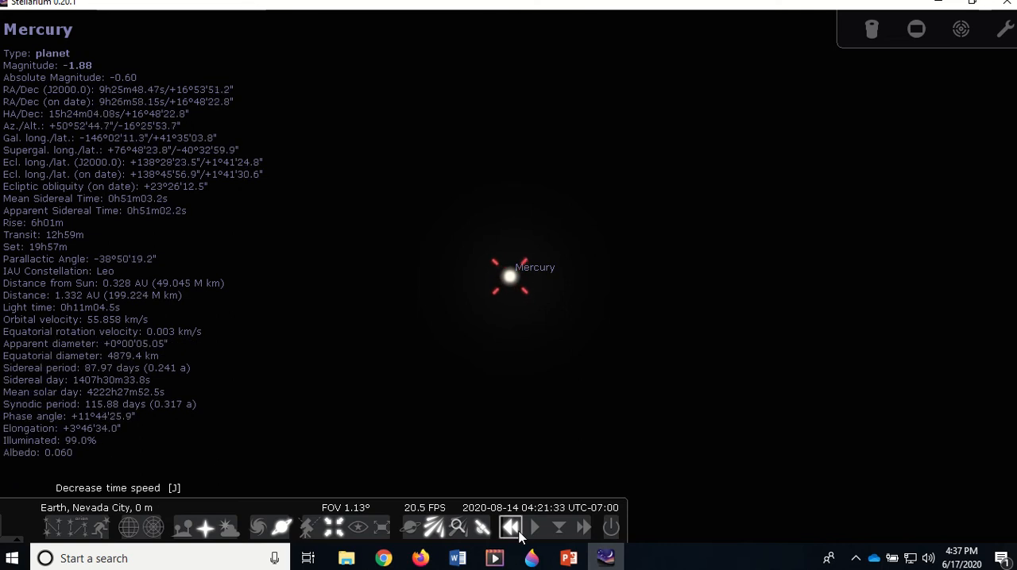
left_click(519, 532)
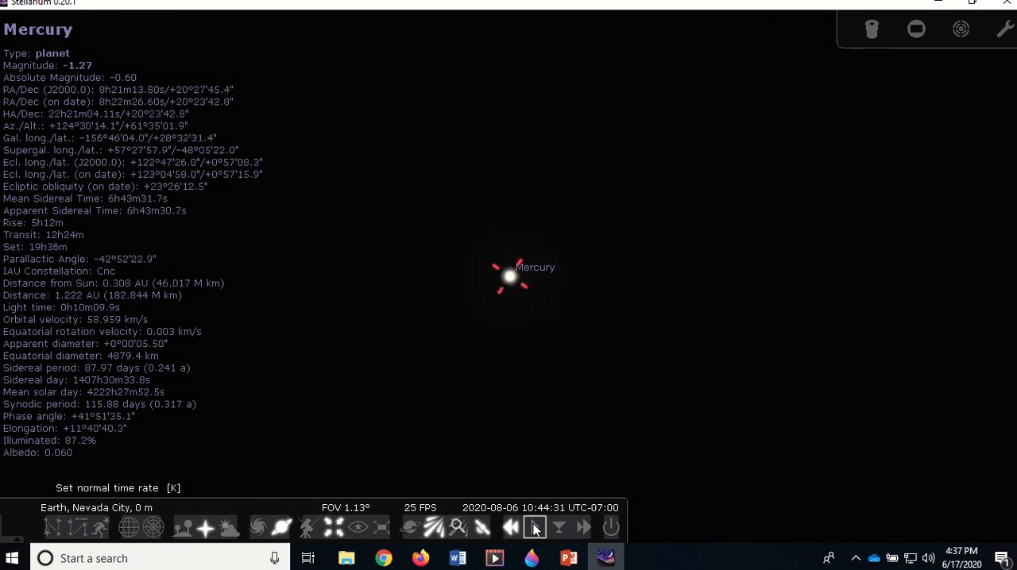
left_click(535, 529)
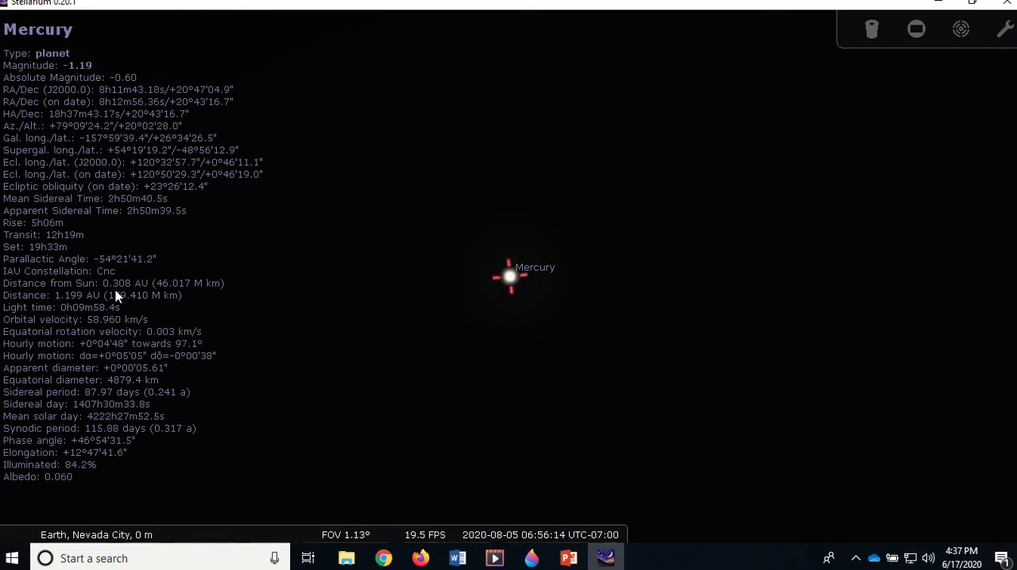
Open Lab003_Stellarium_Planets_02.docx in Word and check Mercury's first perihelion date and distance in the planet data table
mouse_move(478, 544)
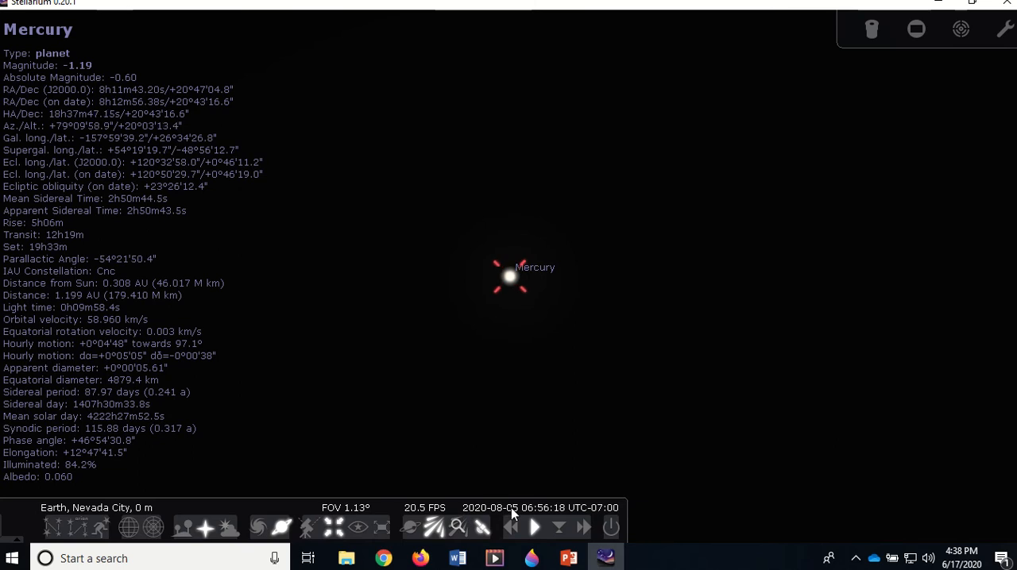
mouse_move(458, 558)
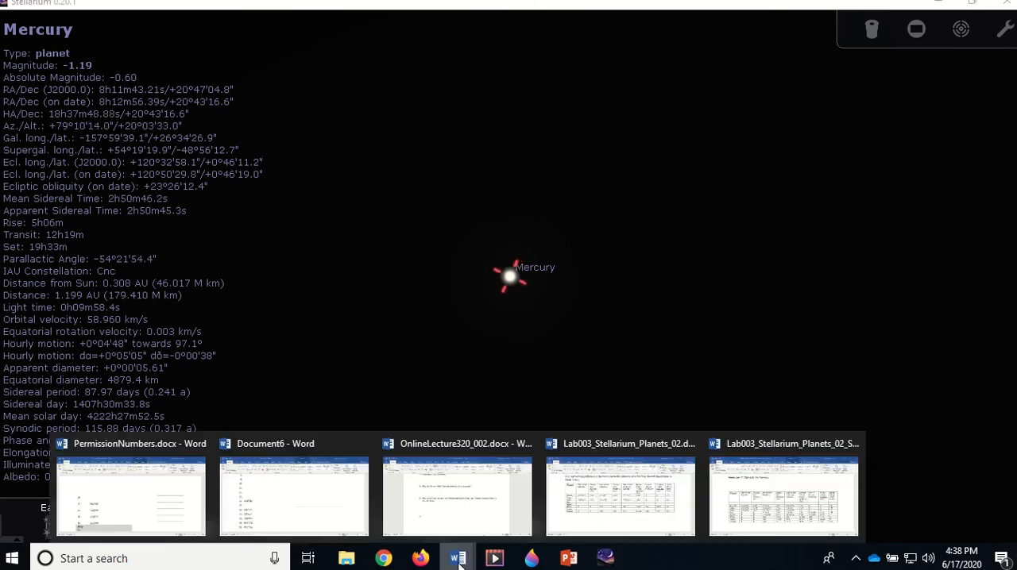
left_click(599, 492)
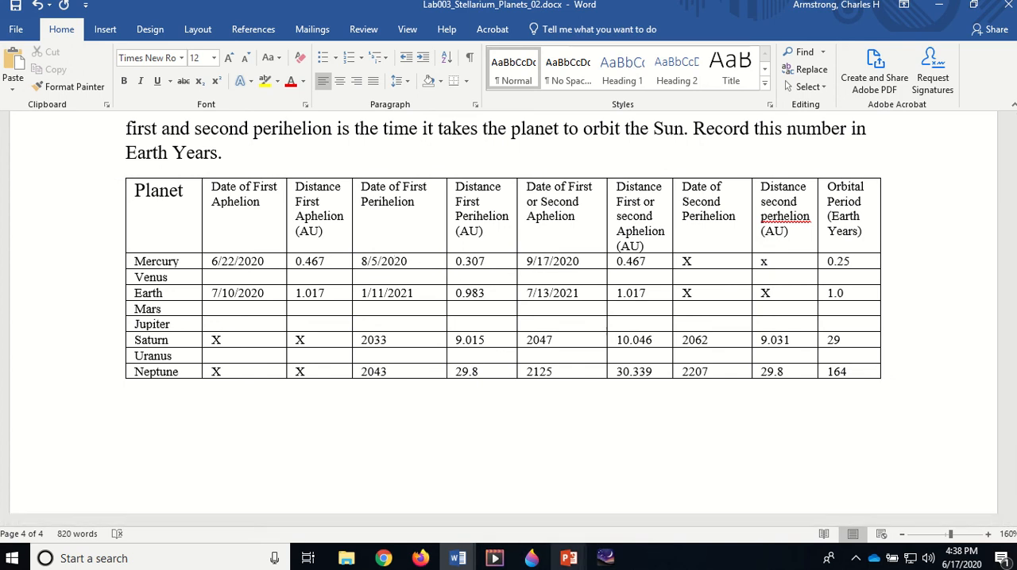
Switch back to Stellarium and run time forward past Mercury's second aphelion, stopping at the normal time rate on 2020-10-09
mouse_move(518, 558)
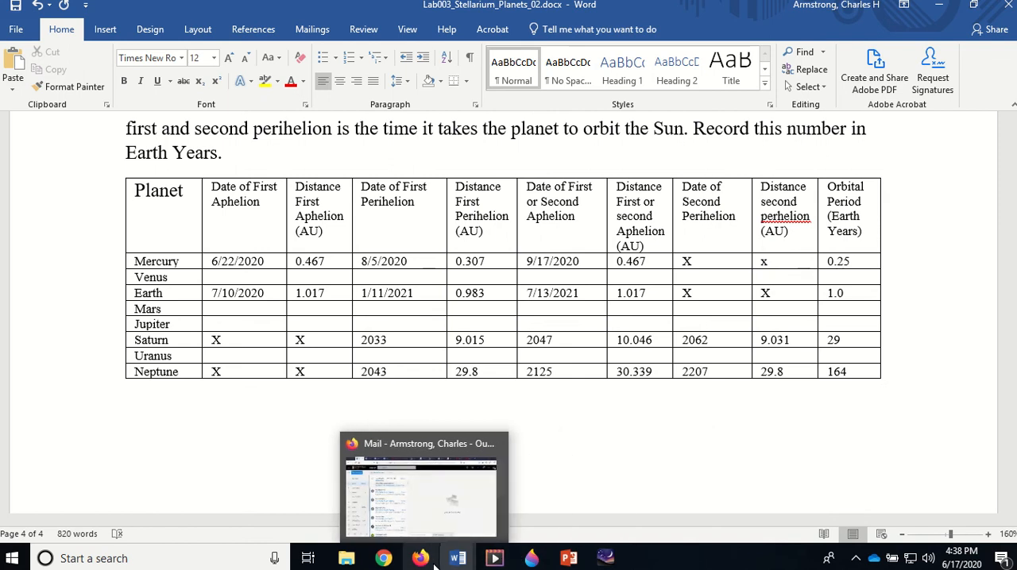
left_click(603, 559)
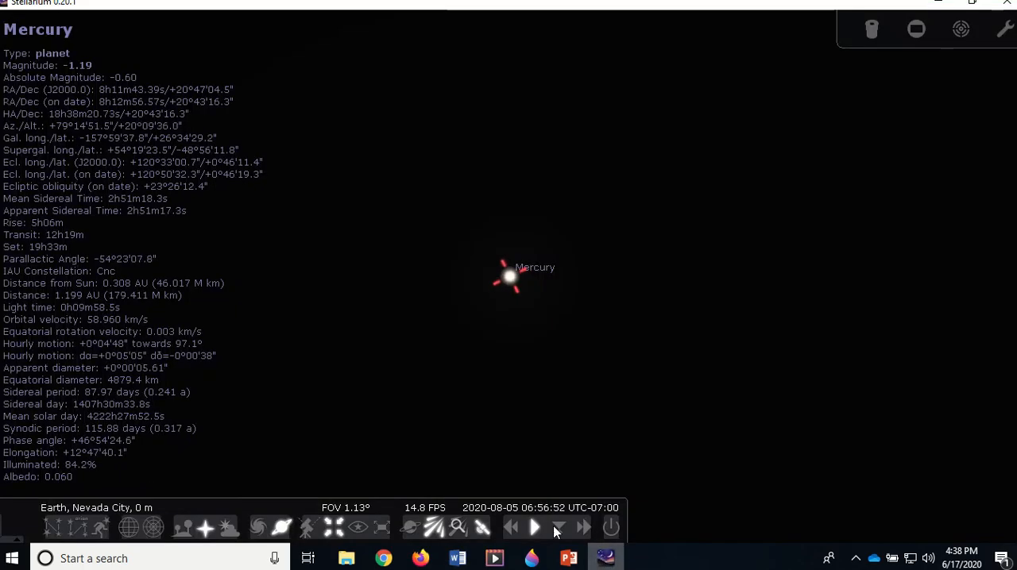
left_click(584, 529)
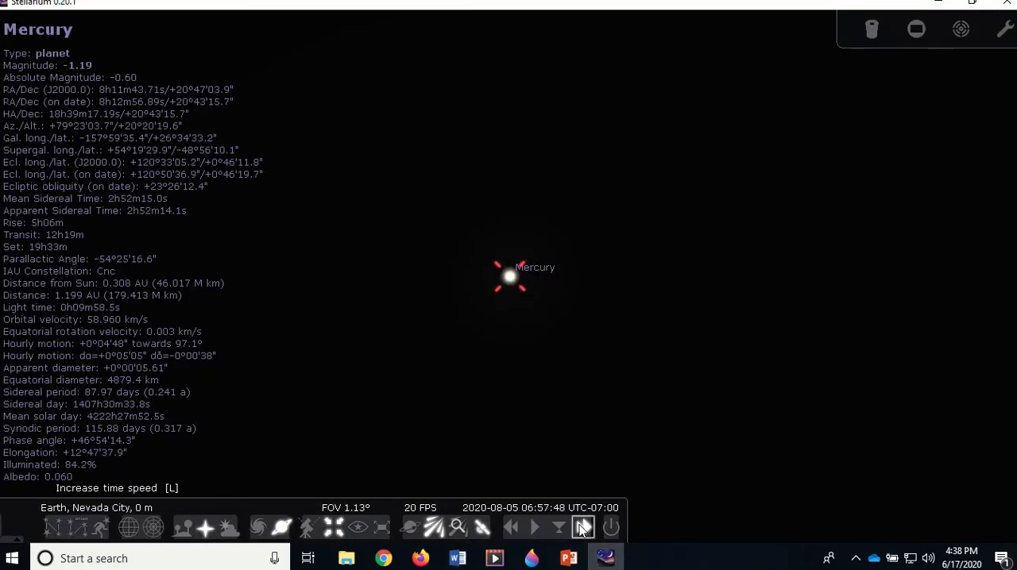
left_click(581, 526)
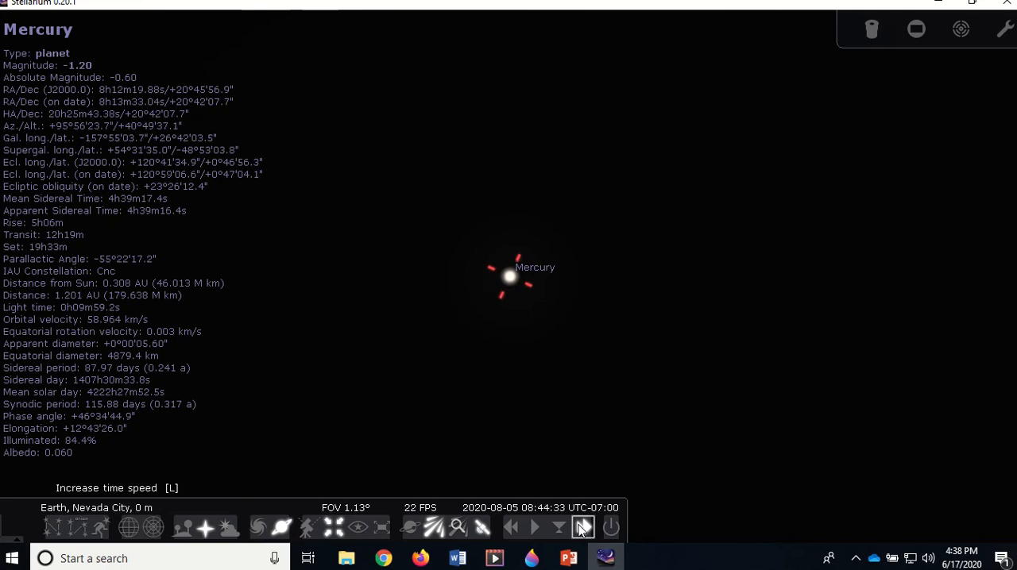
left_click(581, 527)
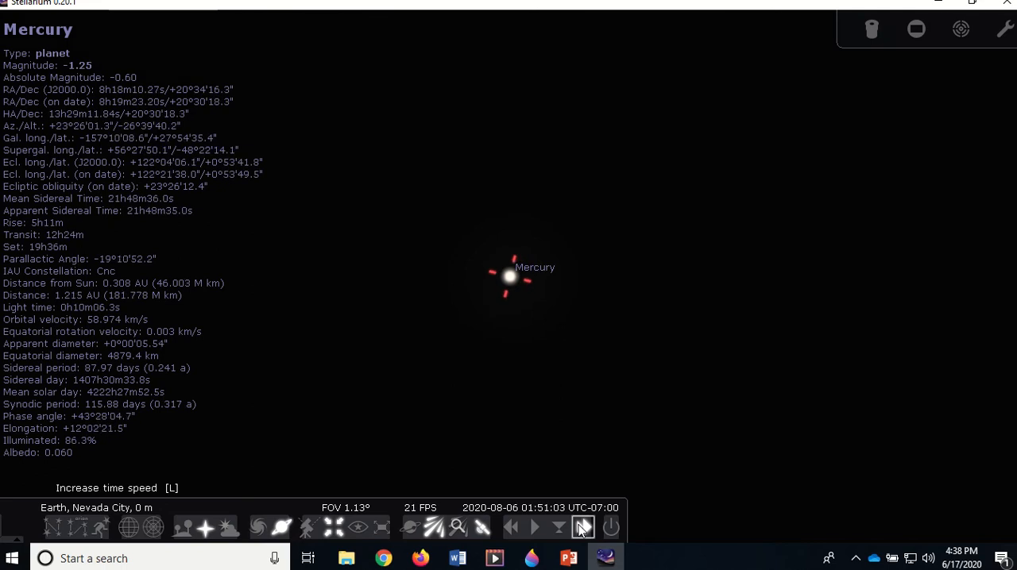
left_click(580, 526)
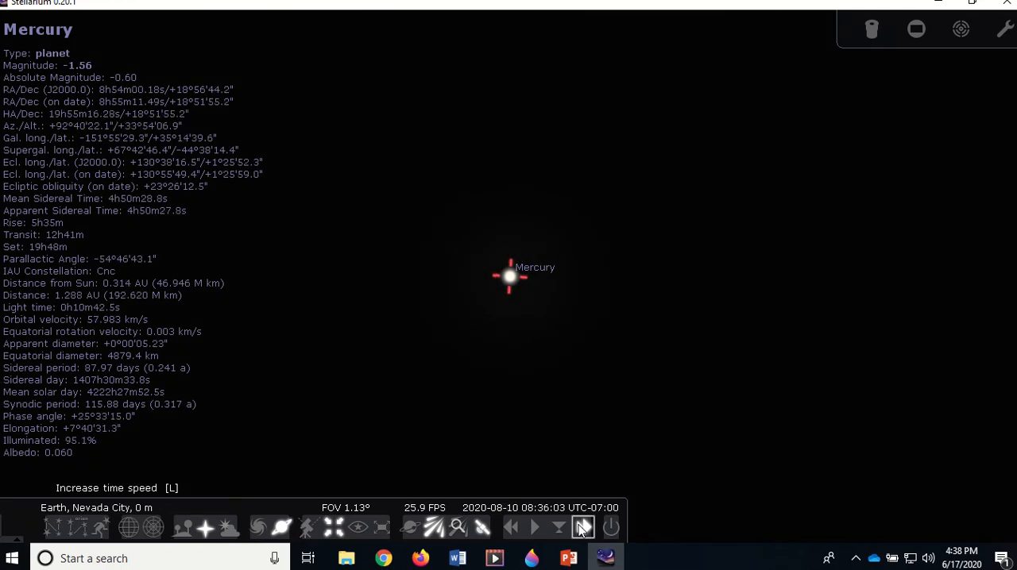
left_click(534, 527)
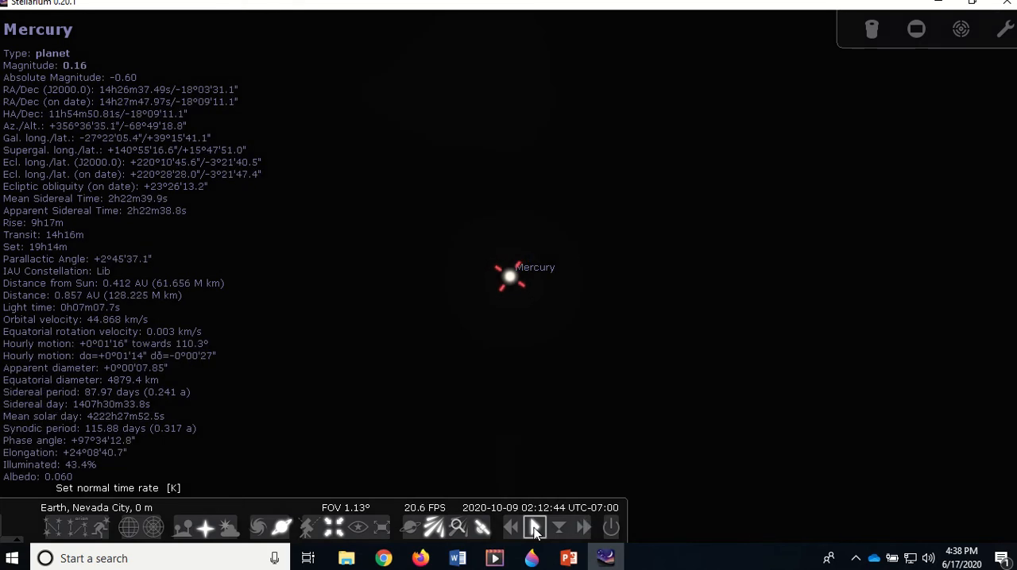
Reverse time from 2020-10-09 towards Mercury's second aphelion and set the normal time rate on 2020-10-07
left_click(513, 527)
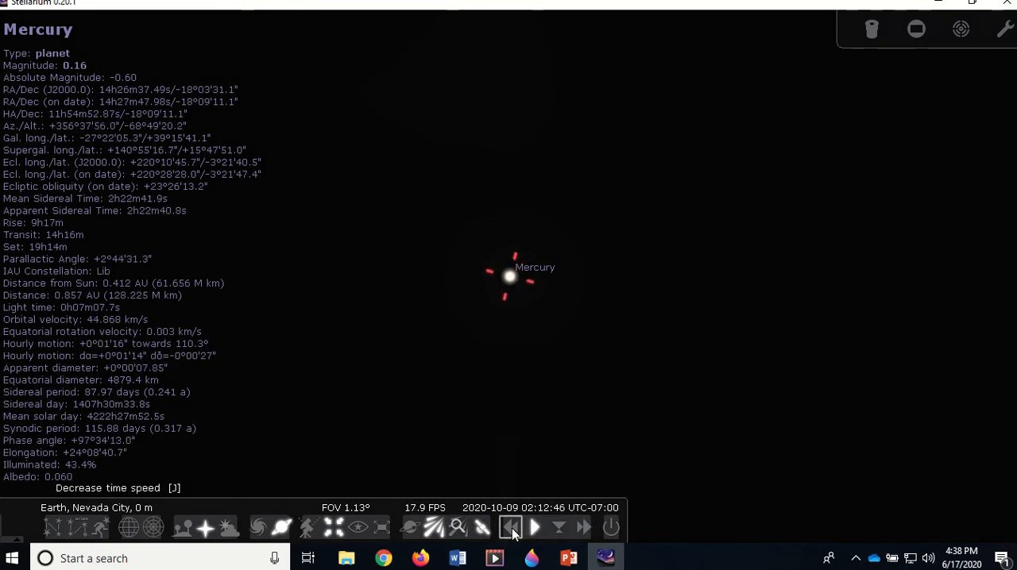
left_click(513, 527)
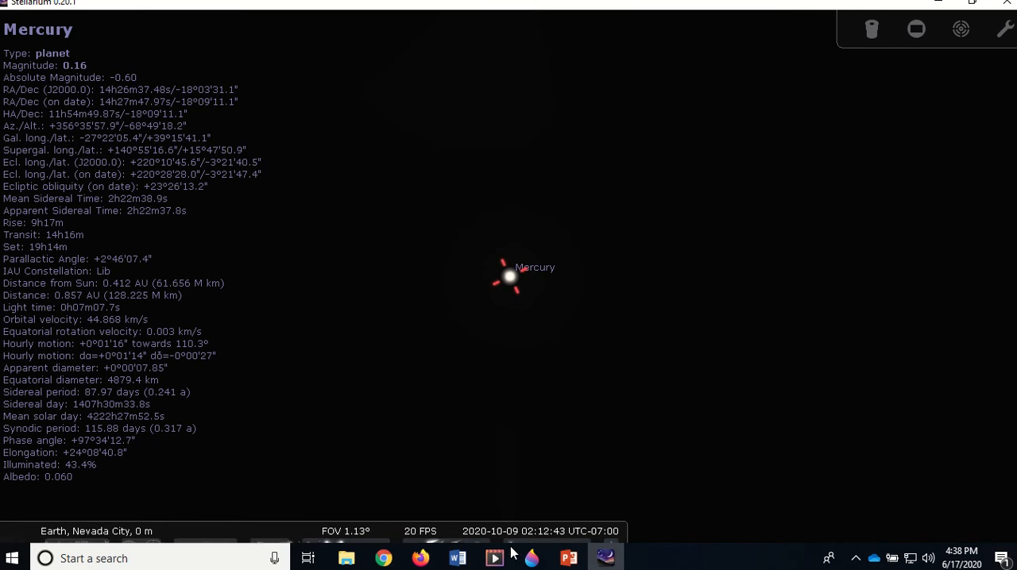
mouse_move(482, 528)
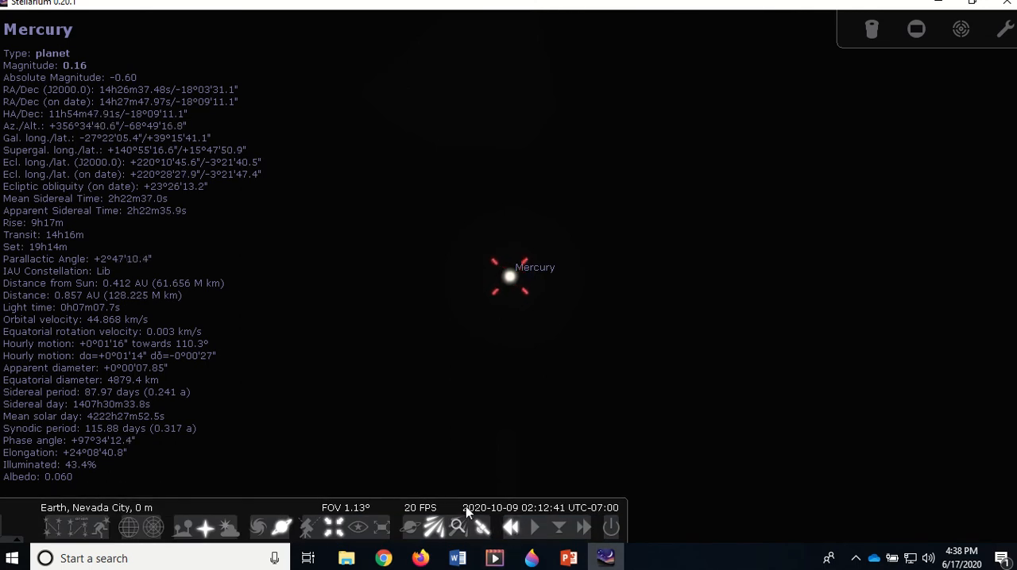
left_click(513, 527)
left_click(512, 527)
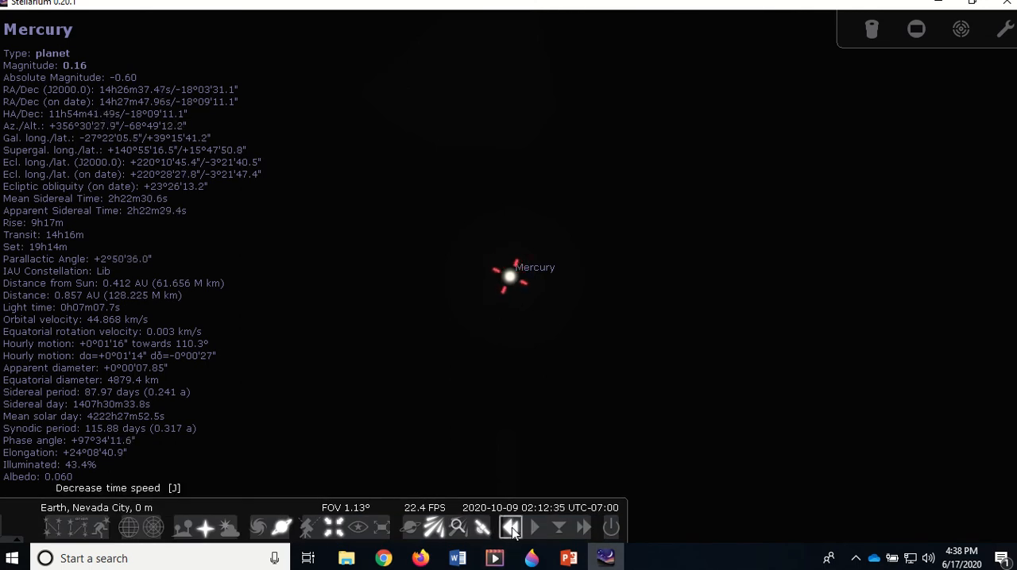
left_click(511, 527)
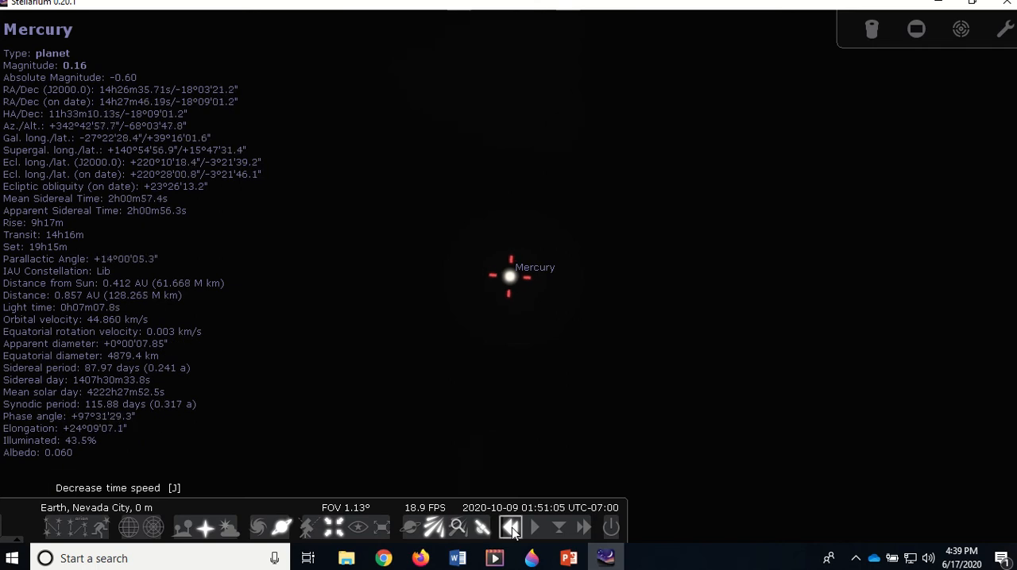
left_click(511, 527)
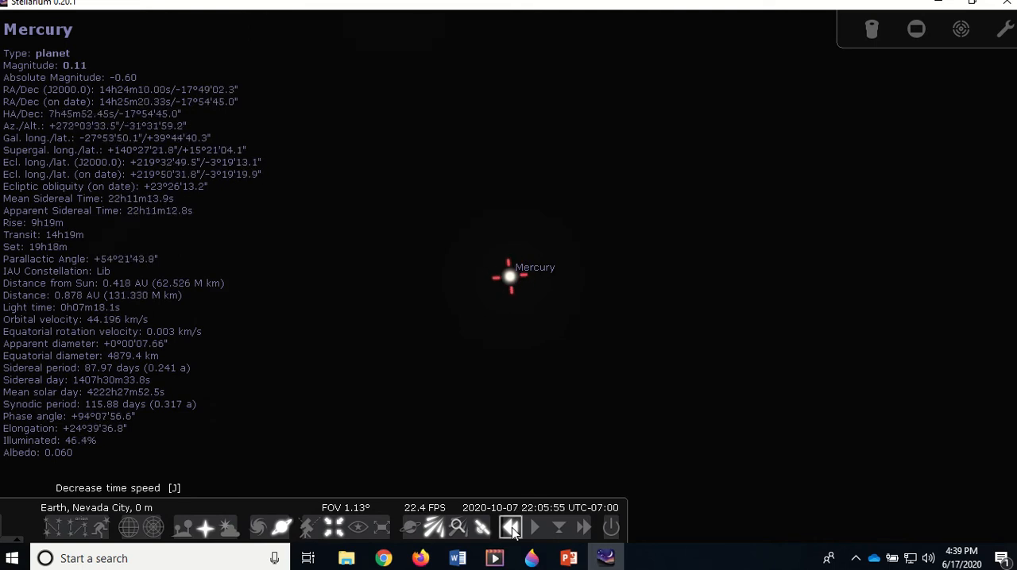
left_click(534, 528)
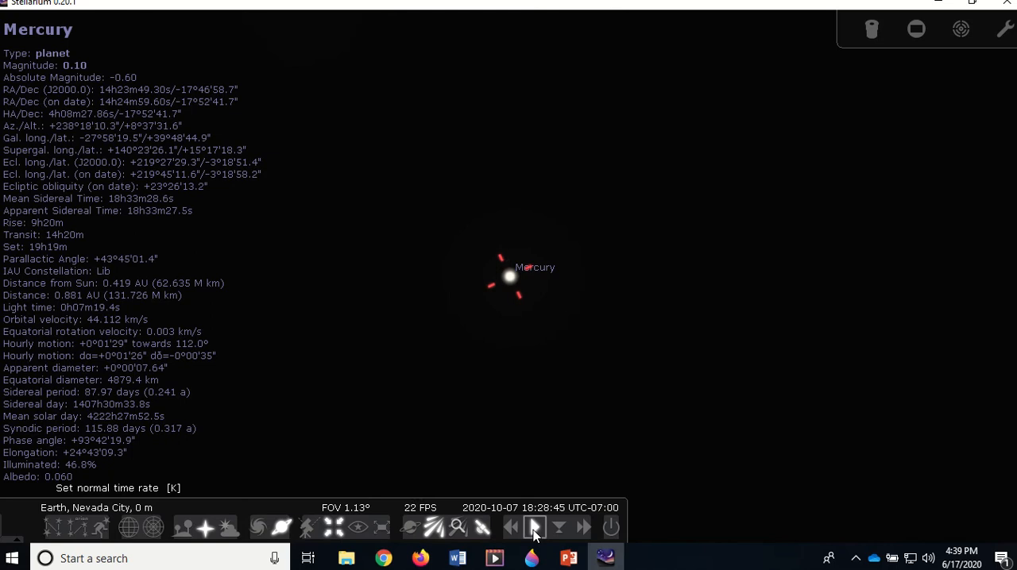
Open Lab003_Stellarium_Planets_02.docx in Word and check Mercury's second aphelion date and distance in the planet data table
mouse_move(458, 558)
mouse_move(757, 513)
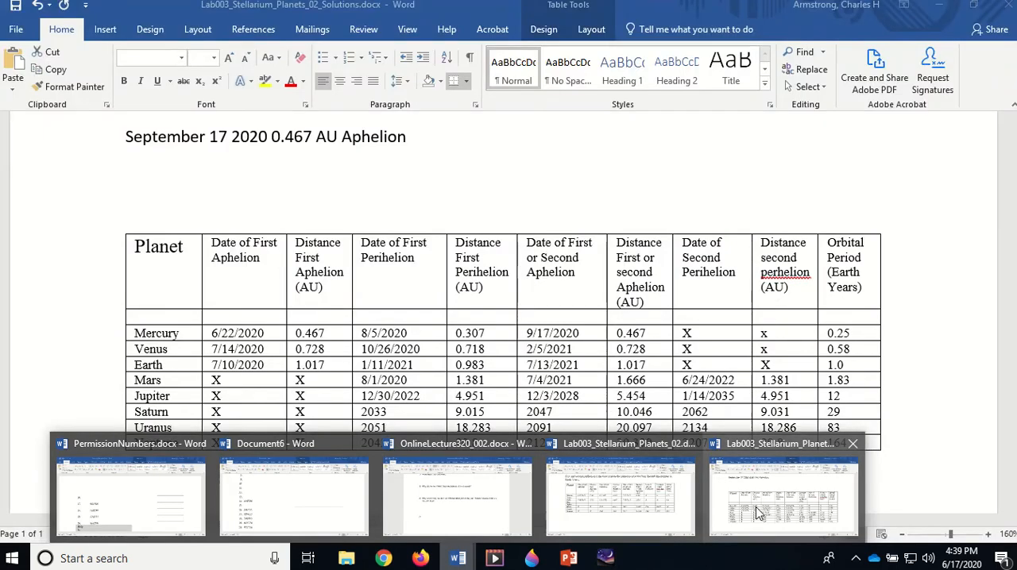
mouse_move(652, 507)
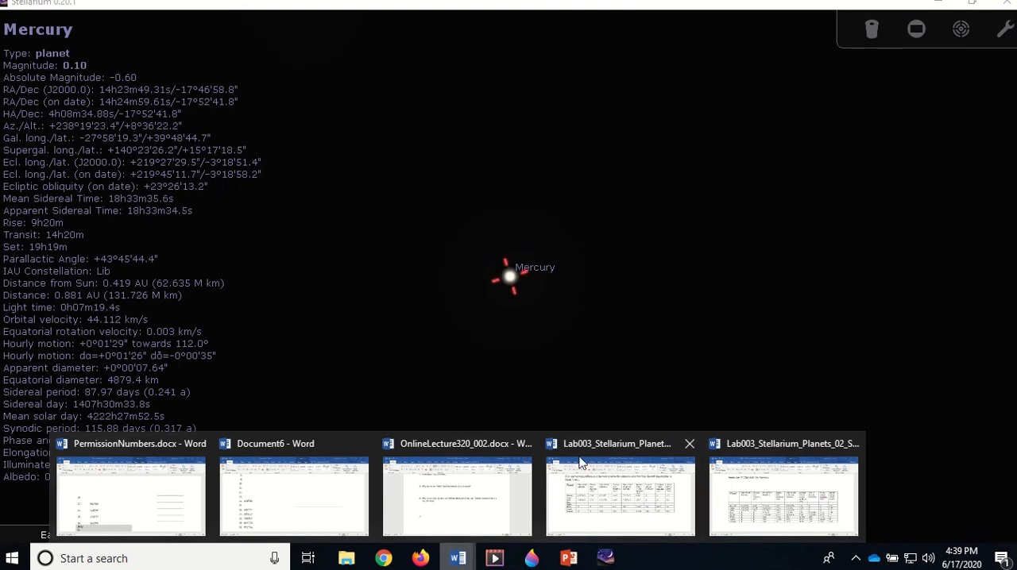
left_click(608, 493)
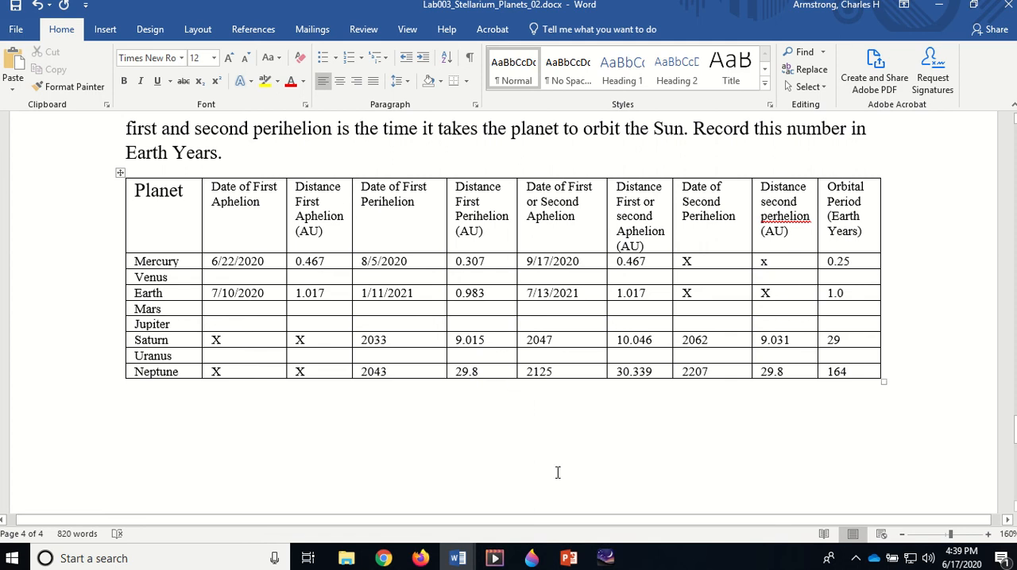
Switch back to Stellarium and run time forward a few hours, stopping at the normal time rate at about 23:06 on 2020-10-07
left_click(605, 560)
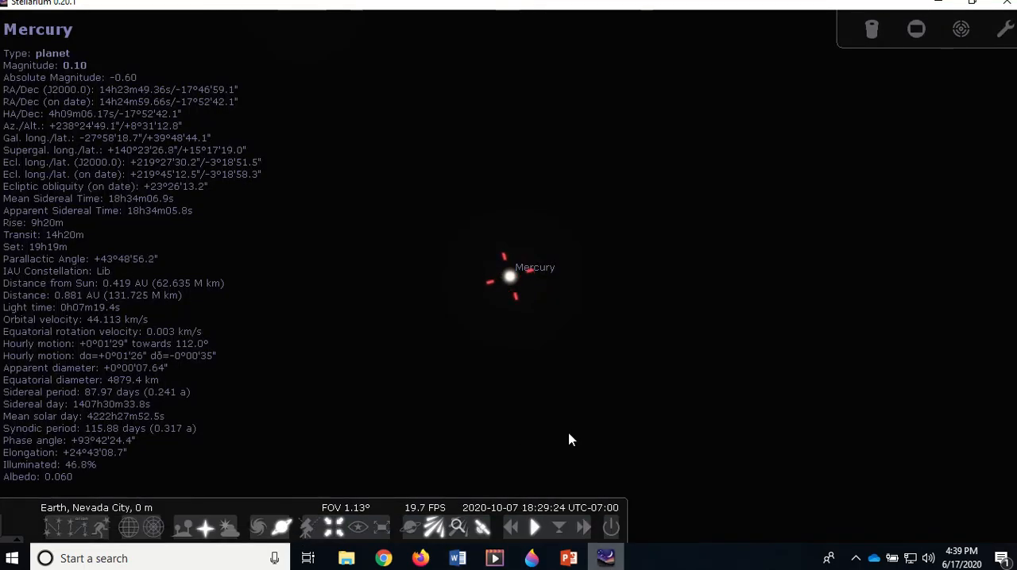
left_click(586, 527)
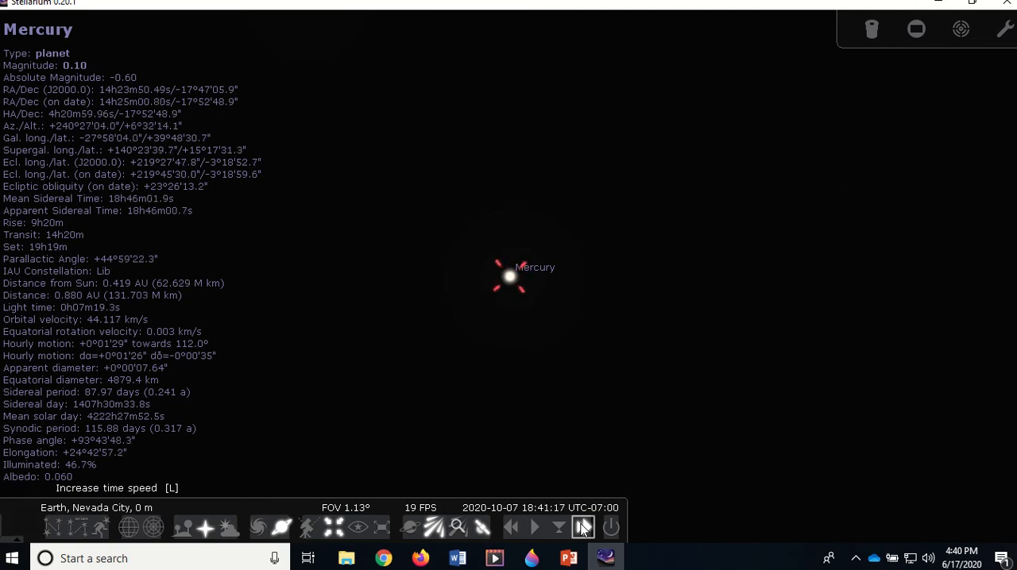
left_click(583, 528)
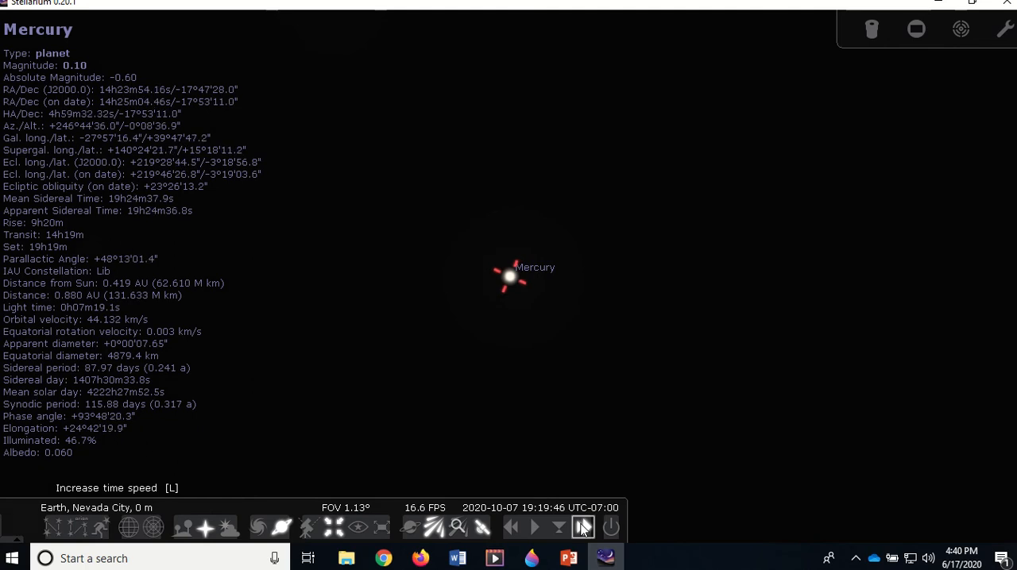
left_click(583, 527)
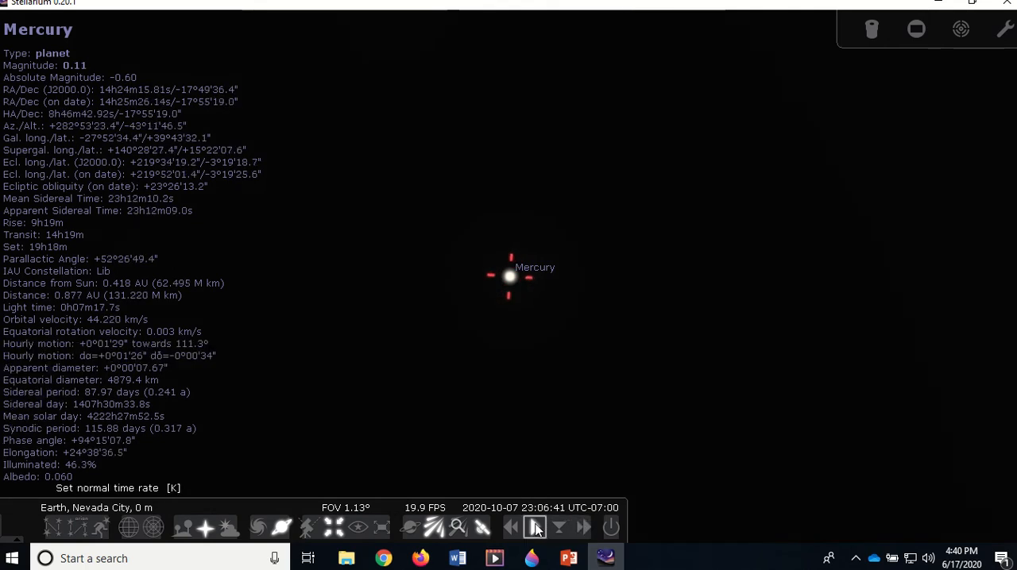
left_click(537, 529)
Reverse time to Mercury's second aphelion and set the normal time rate on 2020-09-18
left_click(516, 526)
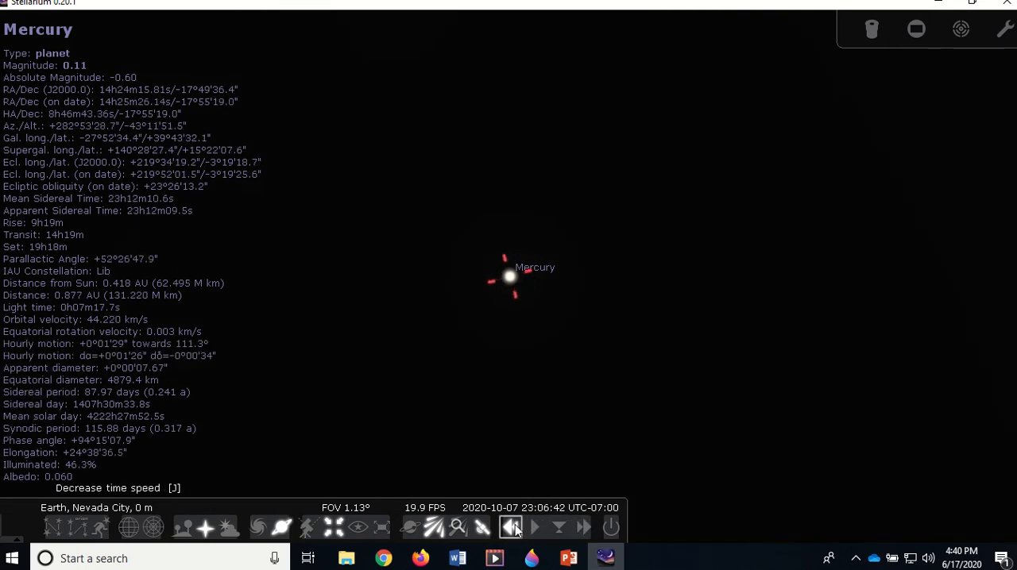
left_click(516, 525)
left_click(515, 526)
left_click(516, 530)
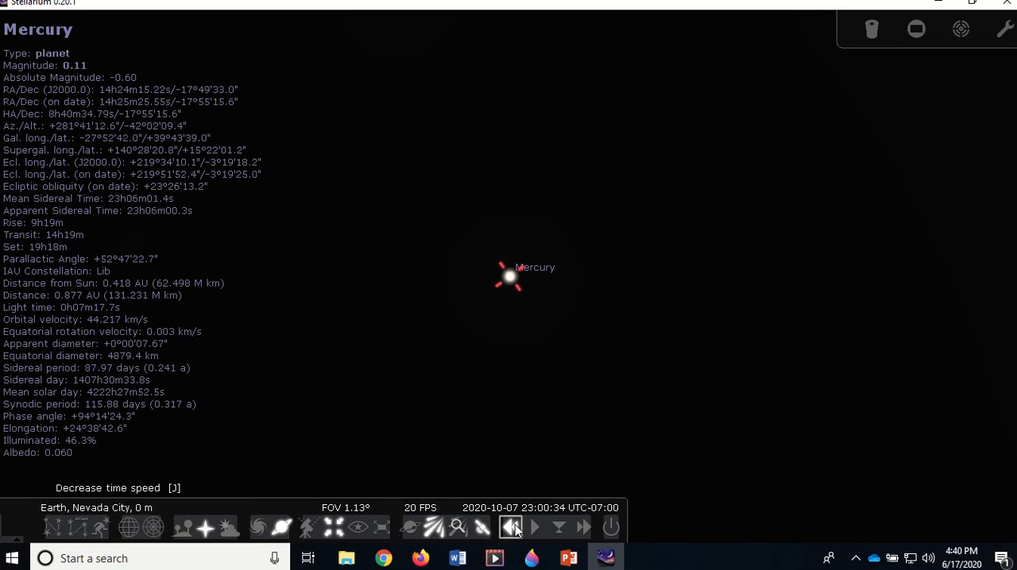
left_click(515, 530)
left_click(515, 530)
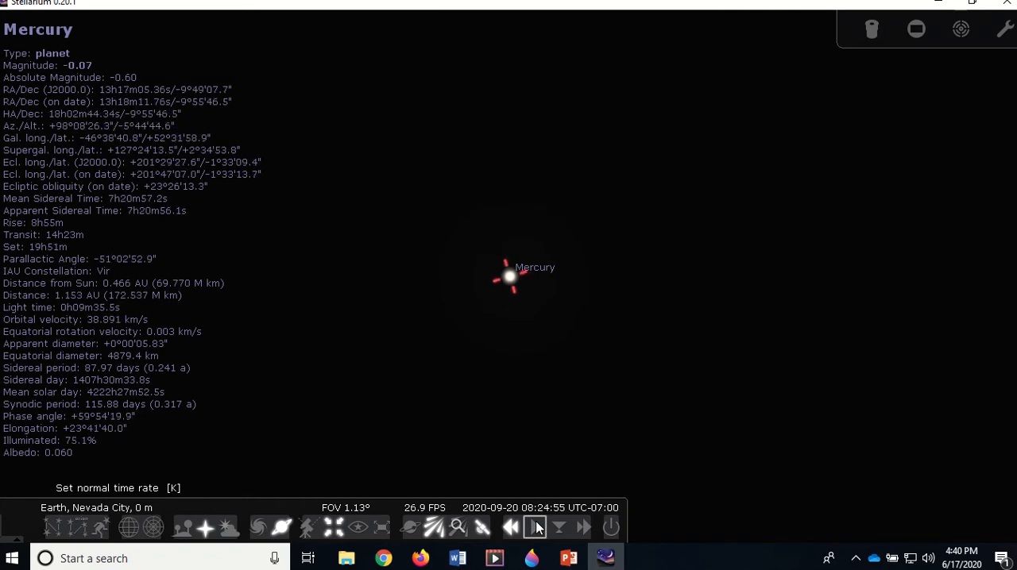
left_click(537, 527)
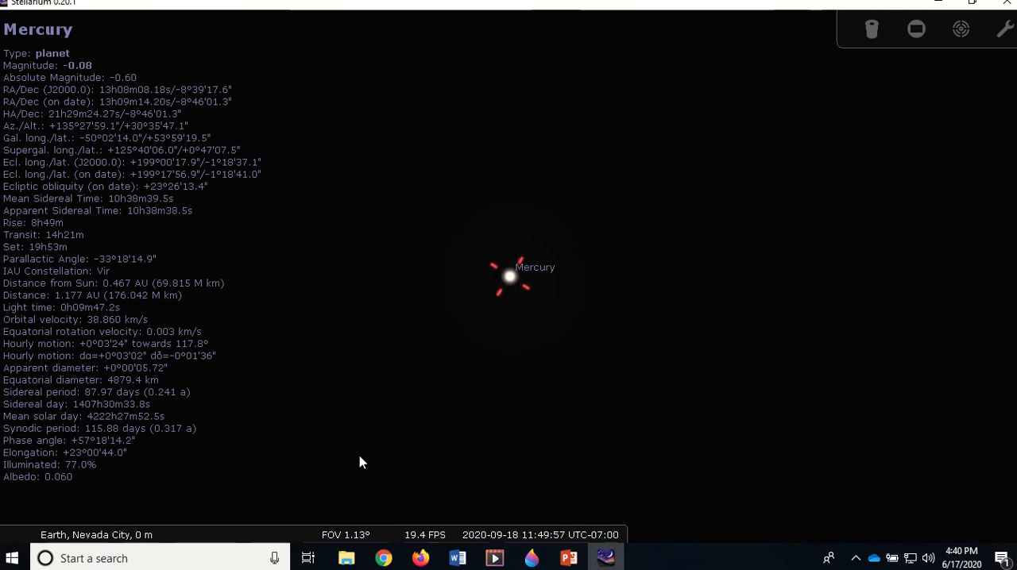
mouse_move(511, 531)
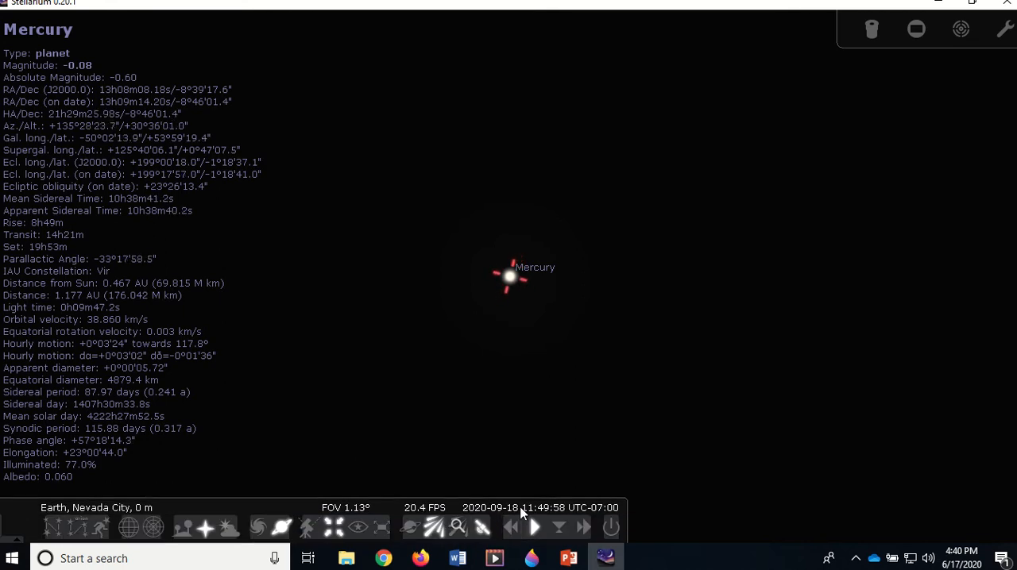
Open Lab003_Stellarium_Planets_02.docx in Word and compare Mercury's orbital period in the data table with the reference table of orbital periods
mouse_move(465, 561)
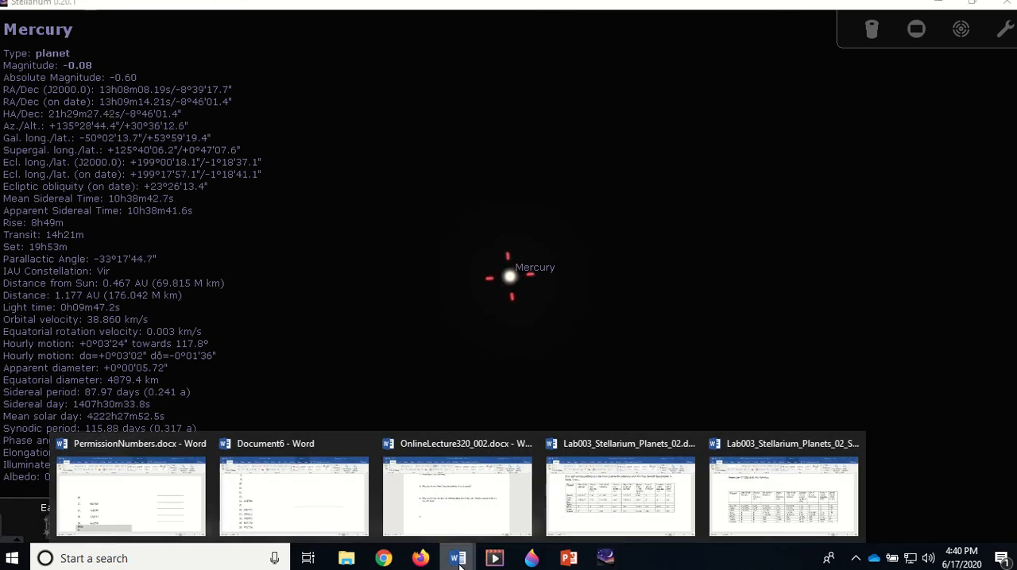
left_click(580, 493)
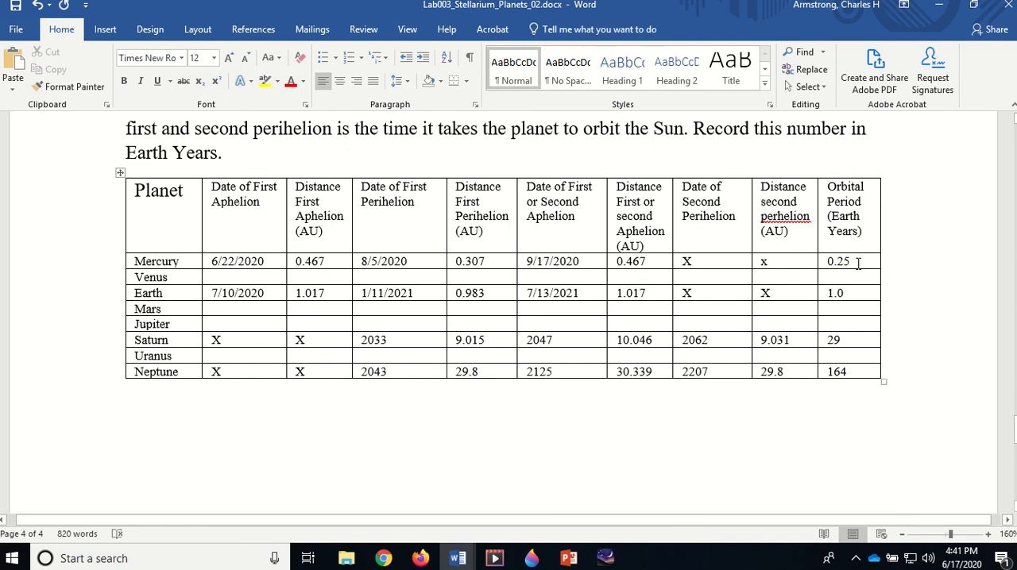
scroll(576, 270, "up", 15)
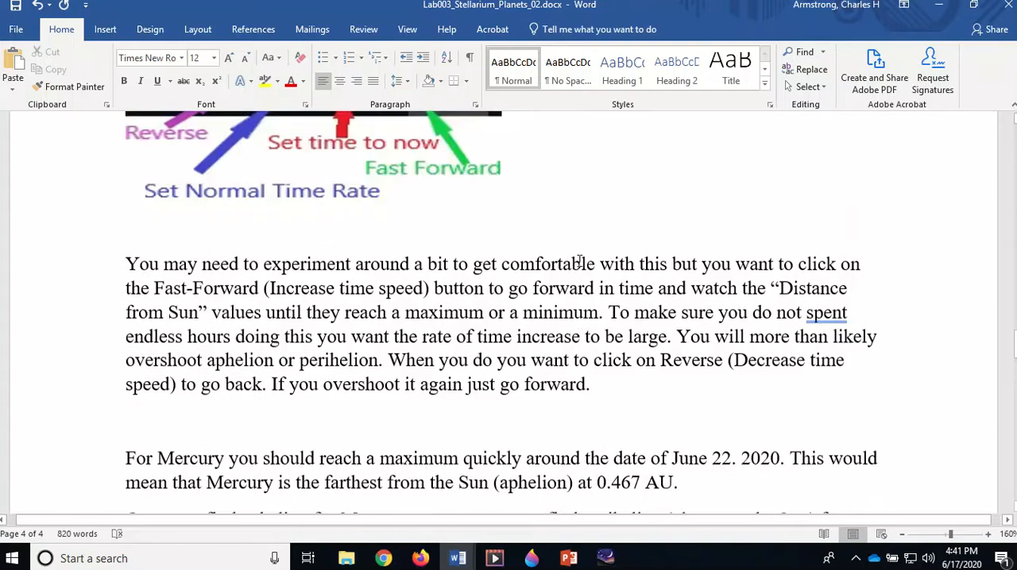
scroll(578, 261, "up", 17)
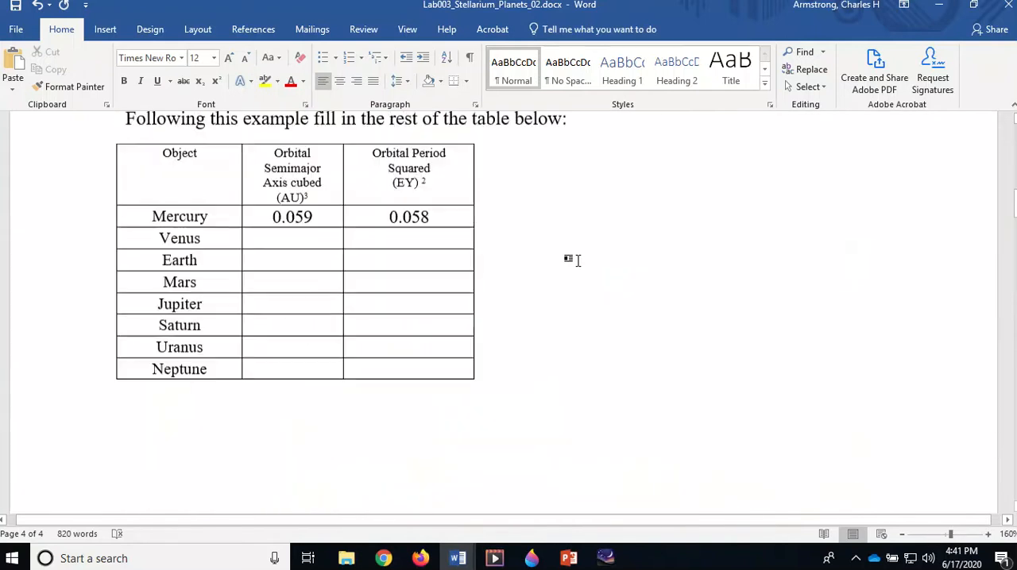
scroll(570, 259, "up", 1)
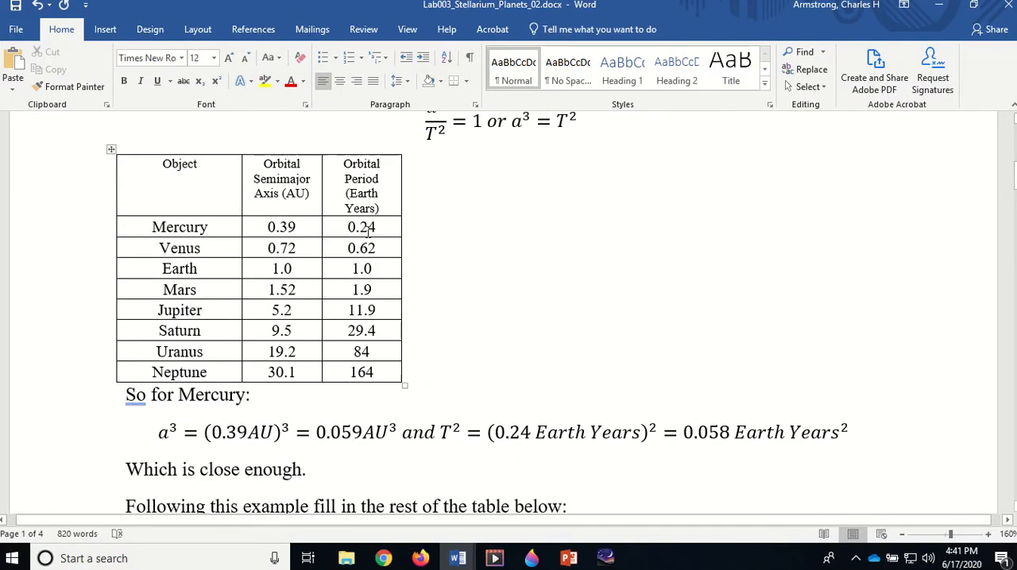
scroll(695, 346, "down", 5)
scroll(695, 346, "down", 20)
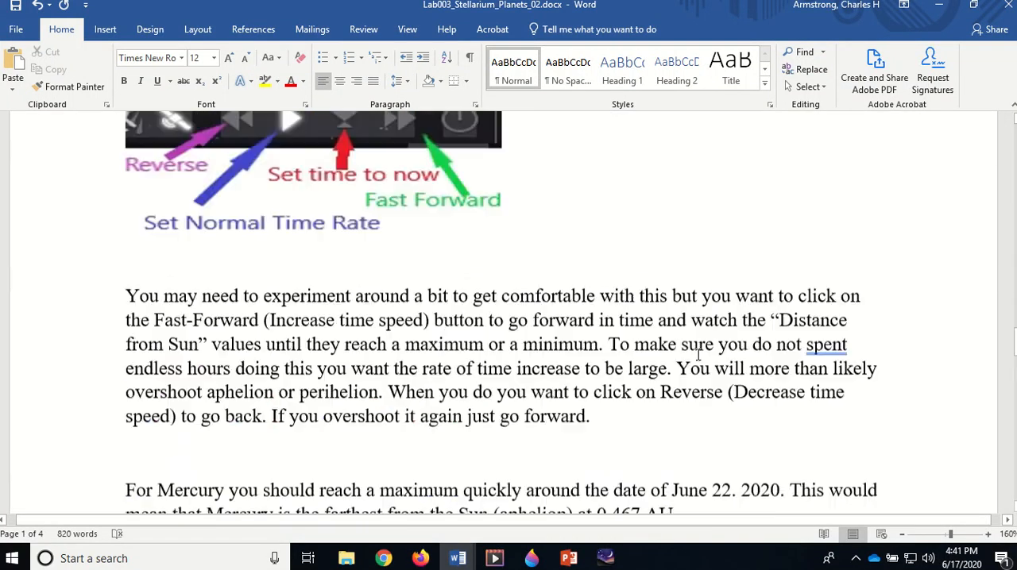
scroll(696, 351, "down", 16)
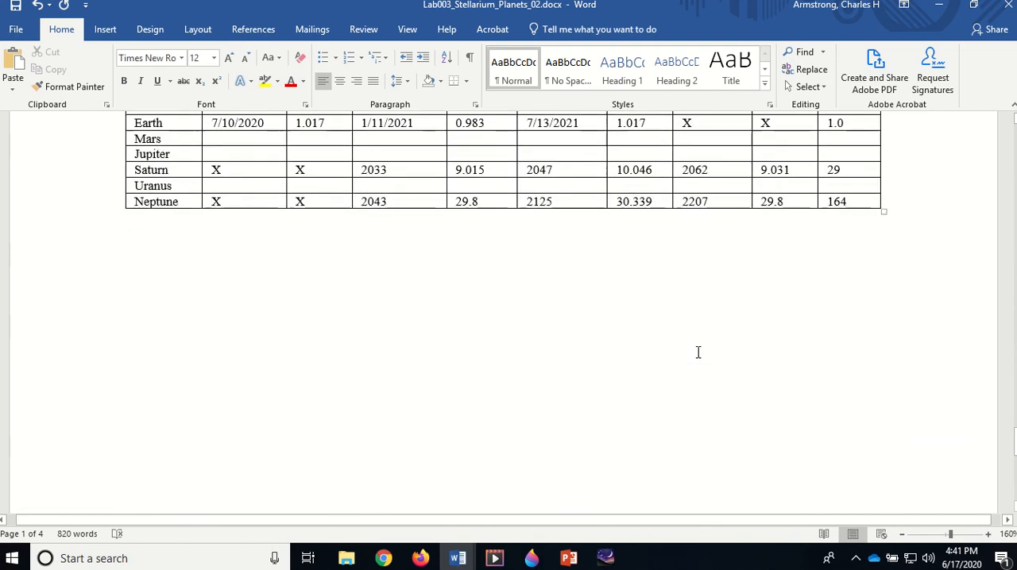
scroll(698, 352, "up", 2)
scroll(698, 352, "up", 3)
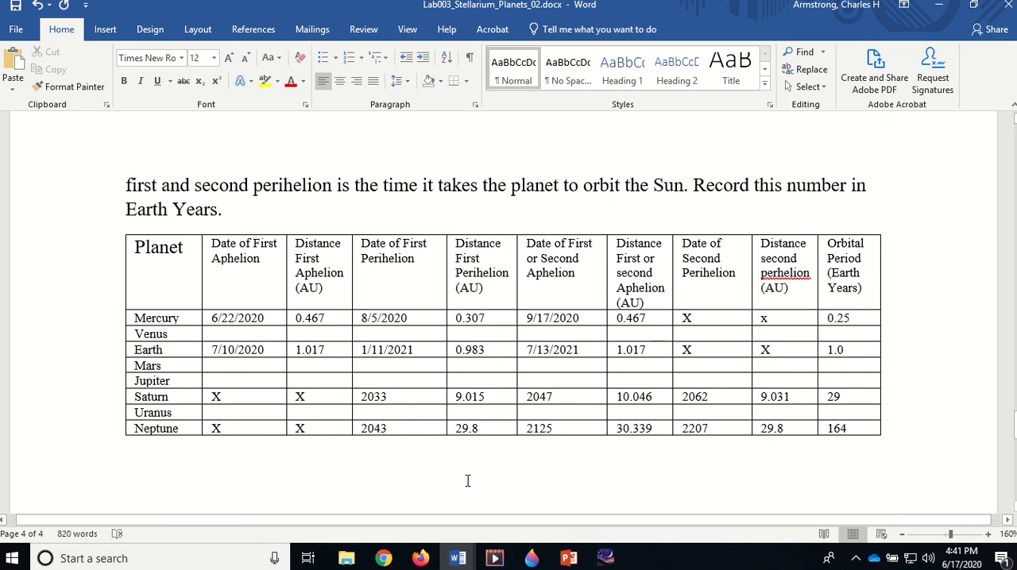
View the completed planet table in Lab003_Stellarium_Planets_02_Solutions.docx and return to Lab003_Stellarium_Planets_02.docx
left_click(458, 559)
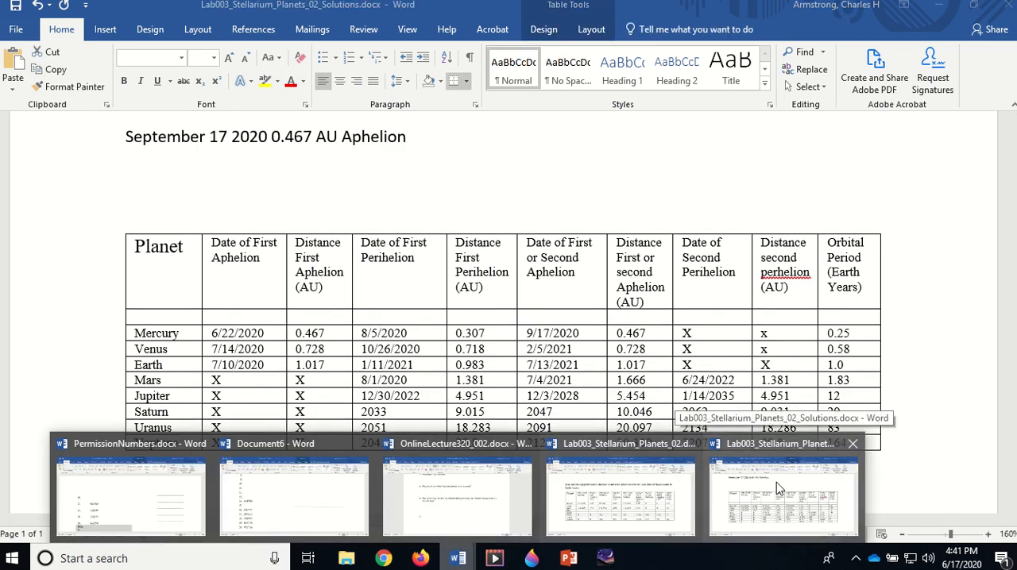
left_click(776, 482)
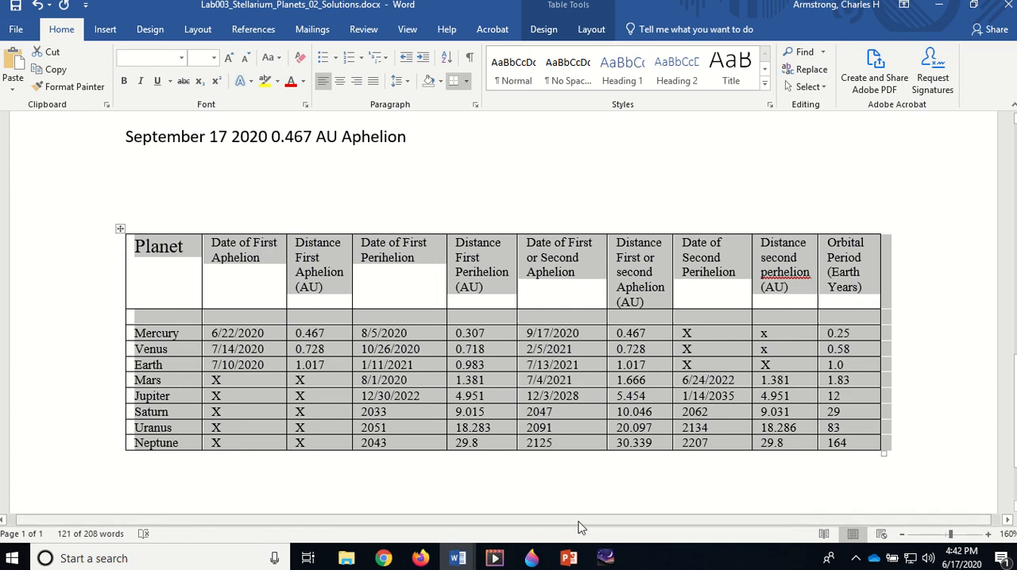
mouse_move(450, 563)
left_click(611, 501)
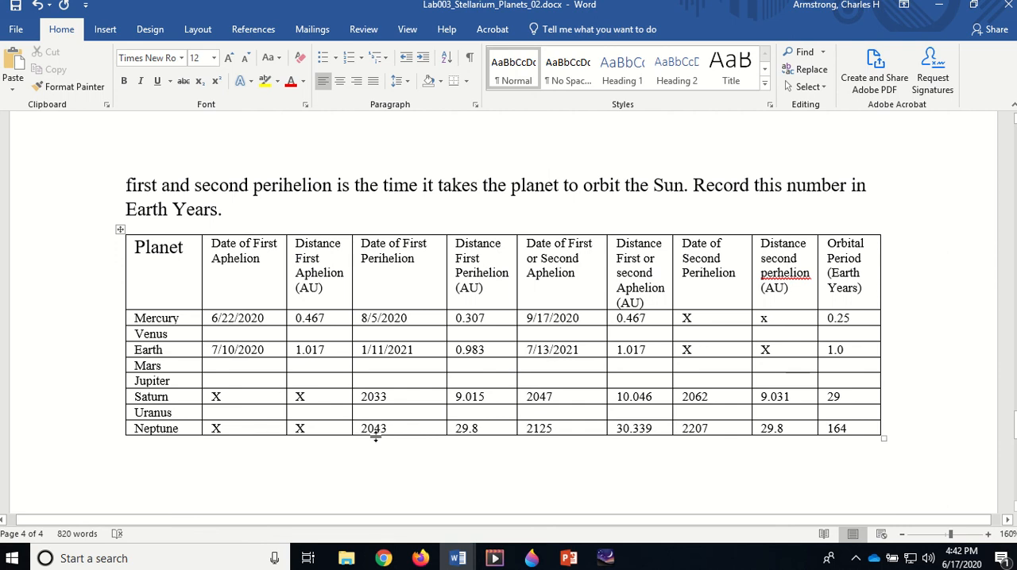
Locate the set-time-to-now control in Stellarium and review the lab document's instructions for resetting the date and finding aphelion and perihelion
left_click(603, 557)
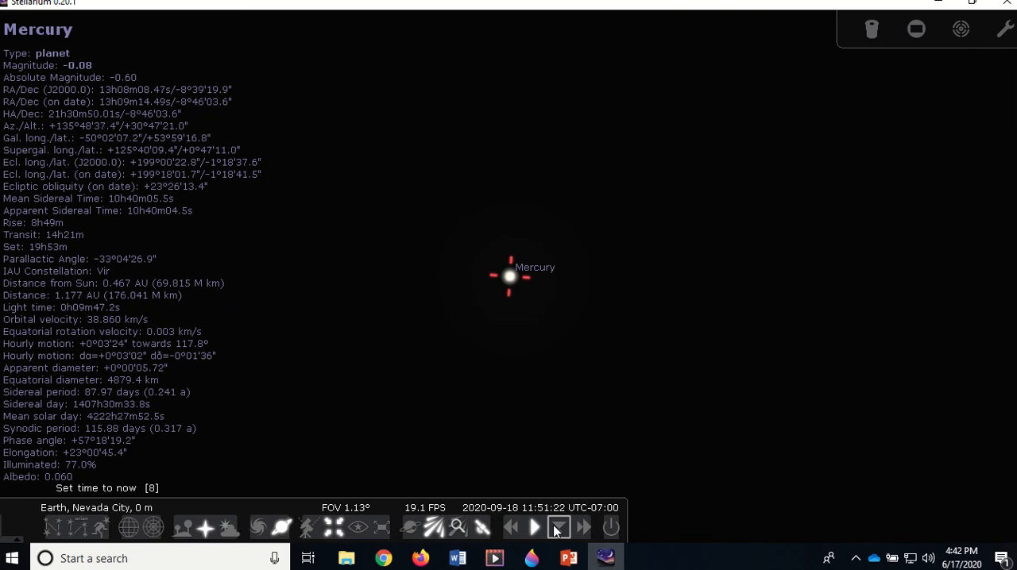
mouse_move(457, 559)
left_click(620, 493)
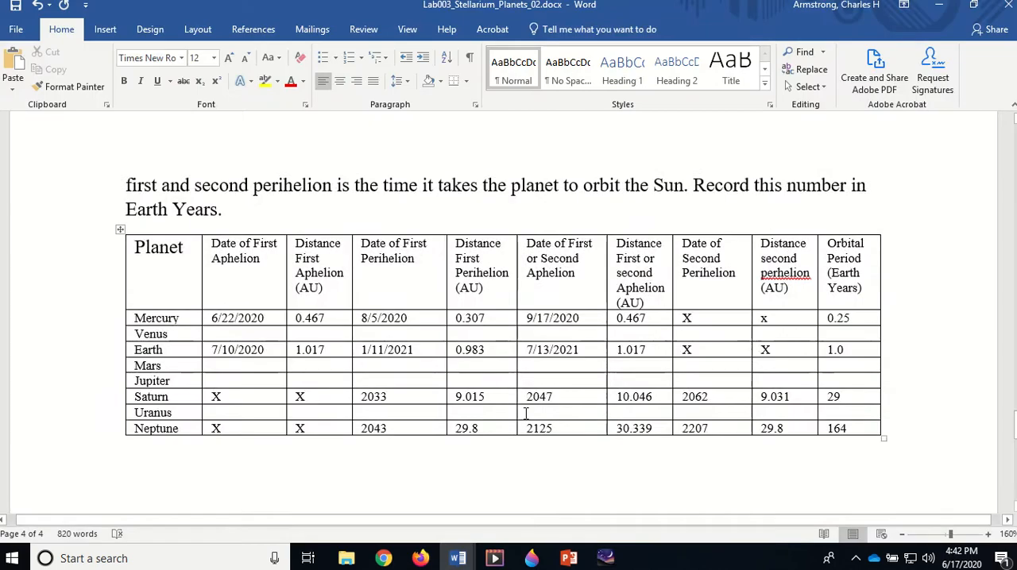
scroll(525, 413, "up", 20)
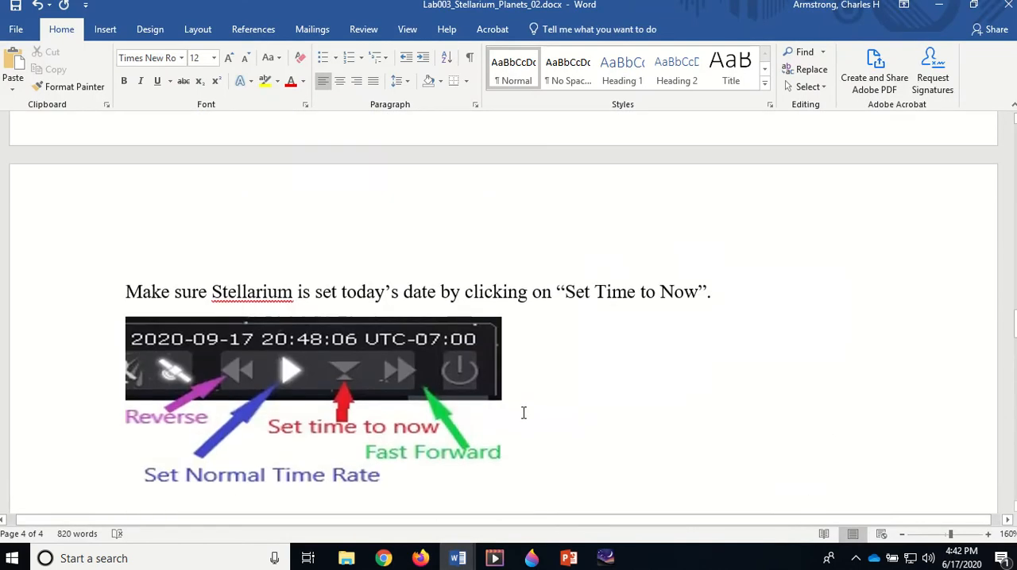
scroll(523, 413, "up", 1)
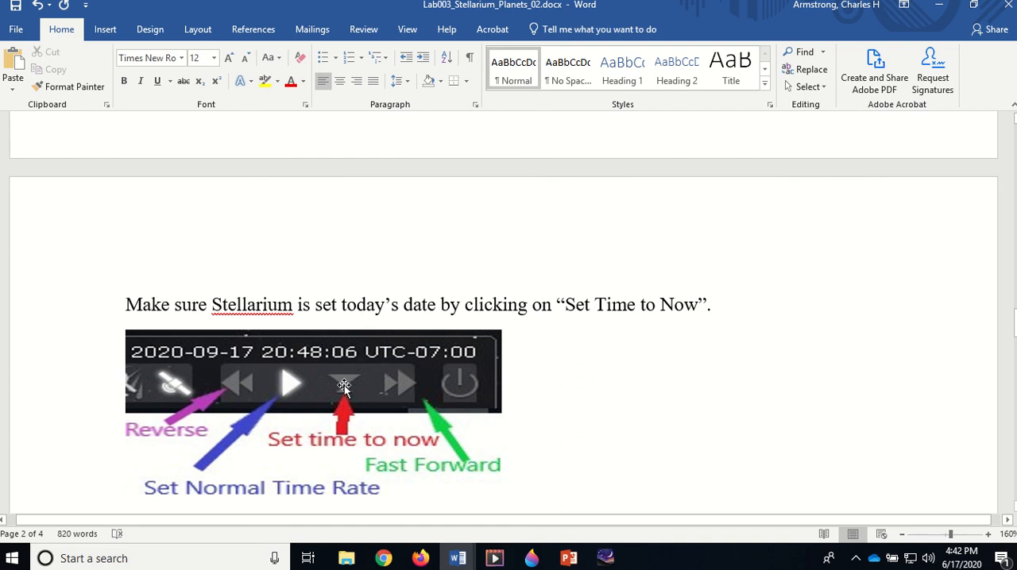
scroll(344, 387, "down", 20)
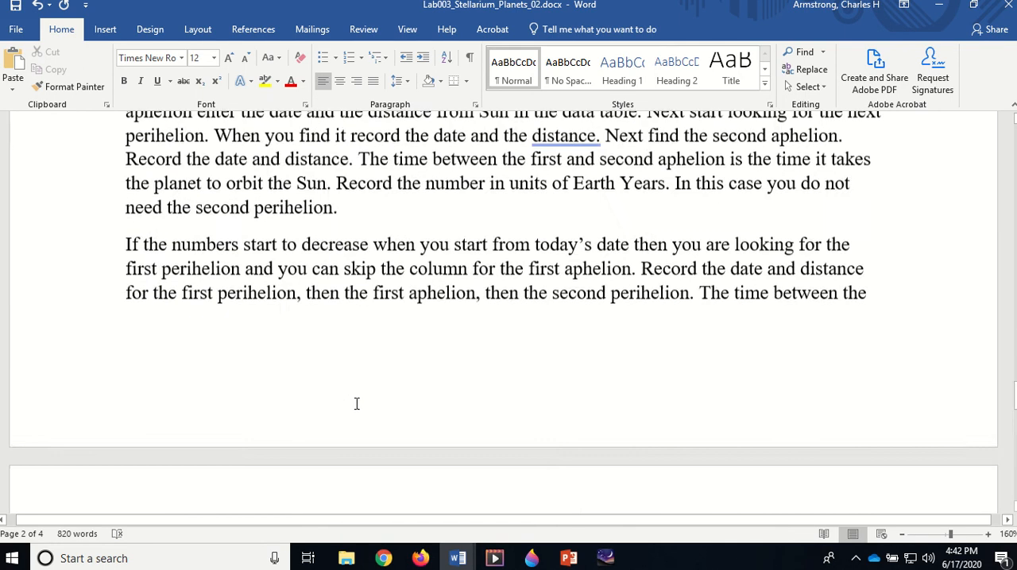
Check the planet data table in the lab document, switch to Stellarium and reset the simulation time to now
scroll(357, 408, "up", 5)
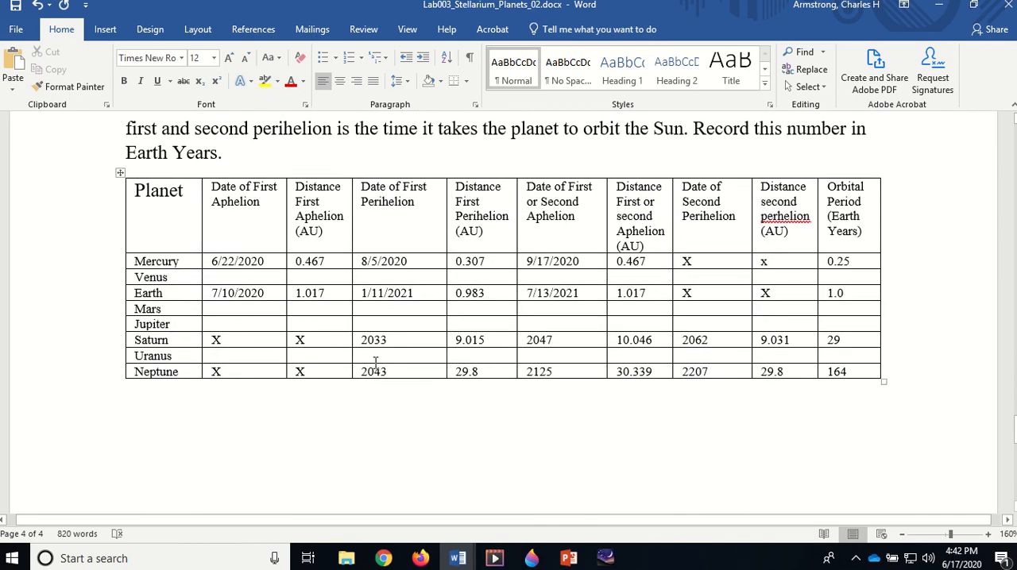
left_click(613, 561)
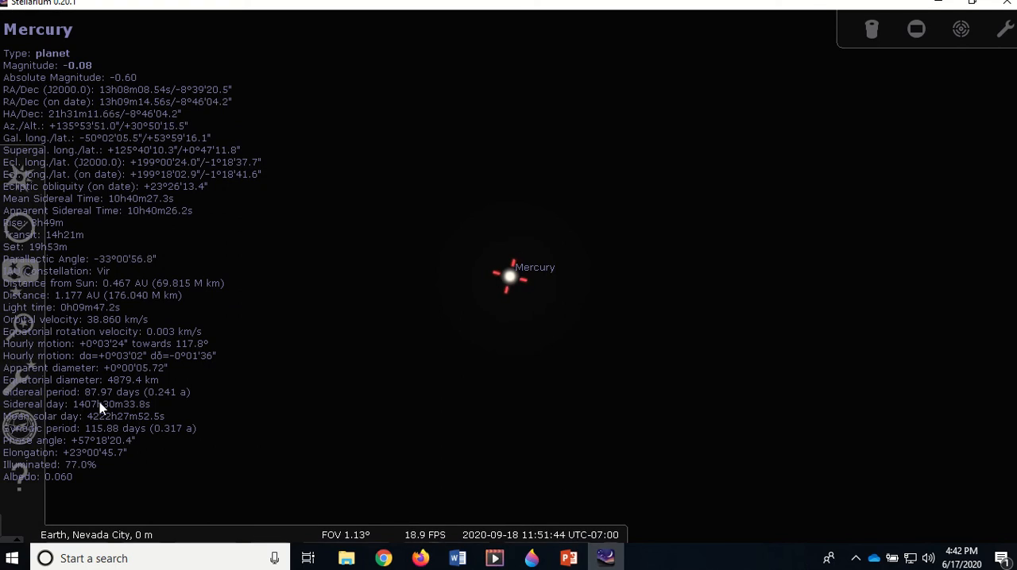
left_click(560, 530)
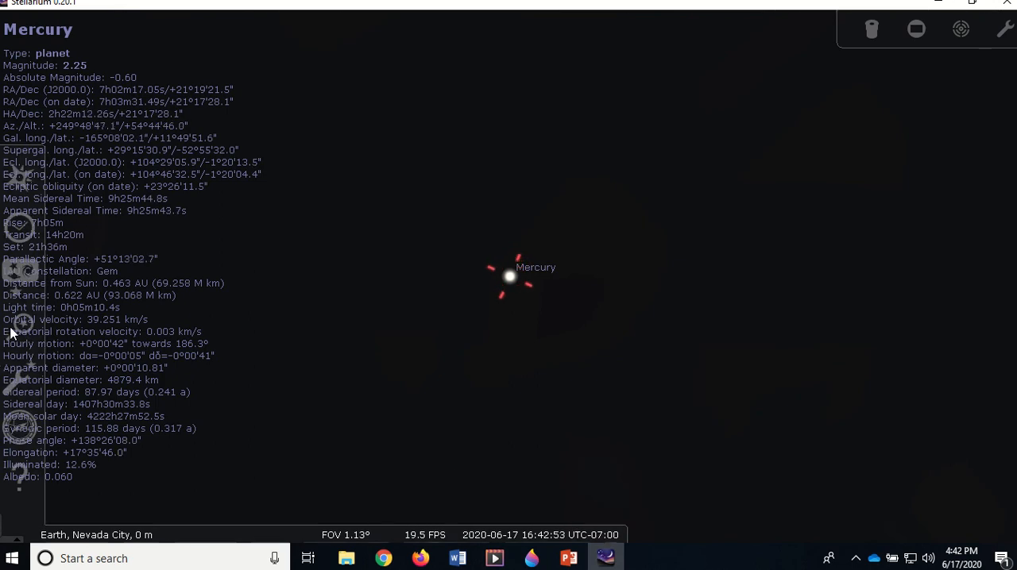
Search for Neptune, centre on it and zoom in to a field of view of about 0.0245°
left_click(20, 323)
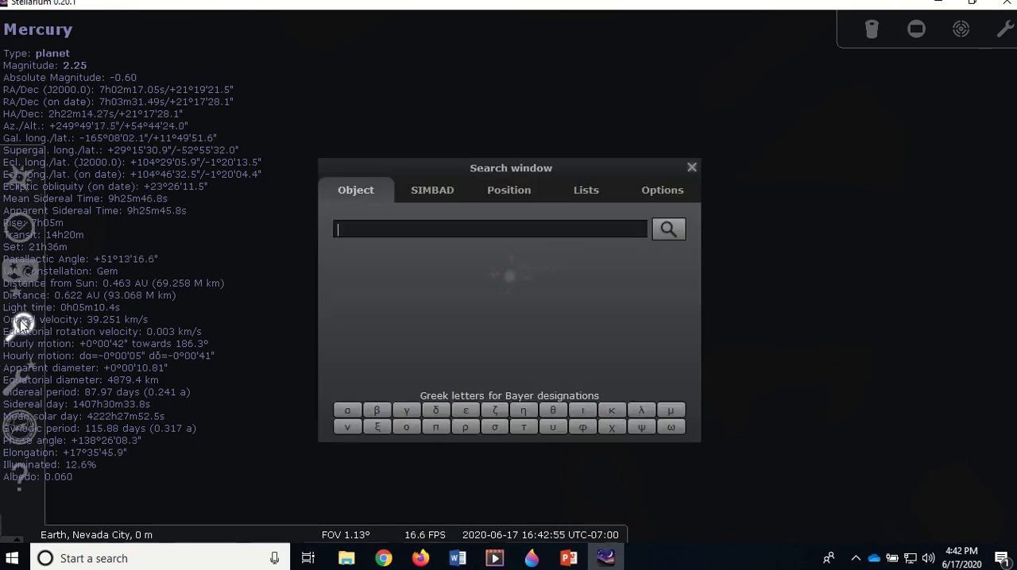
type("ne")
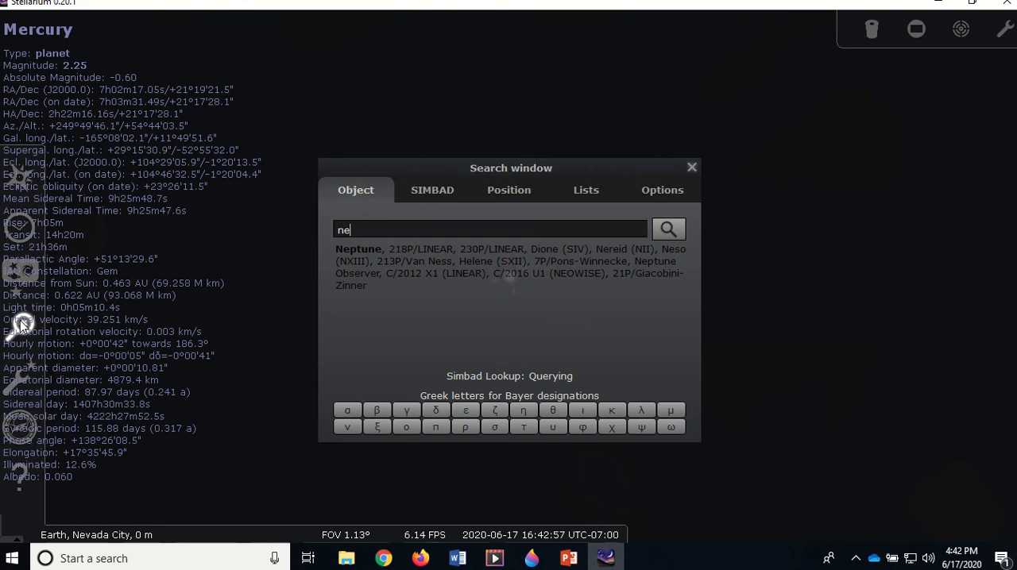
type("ptune")
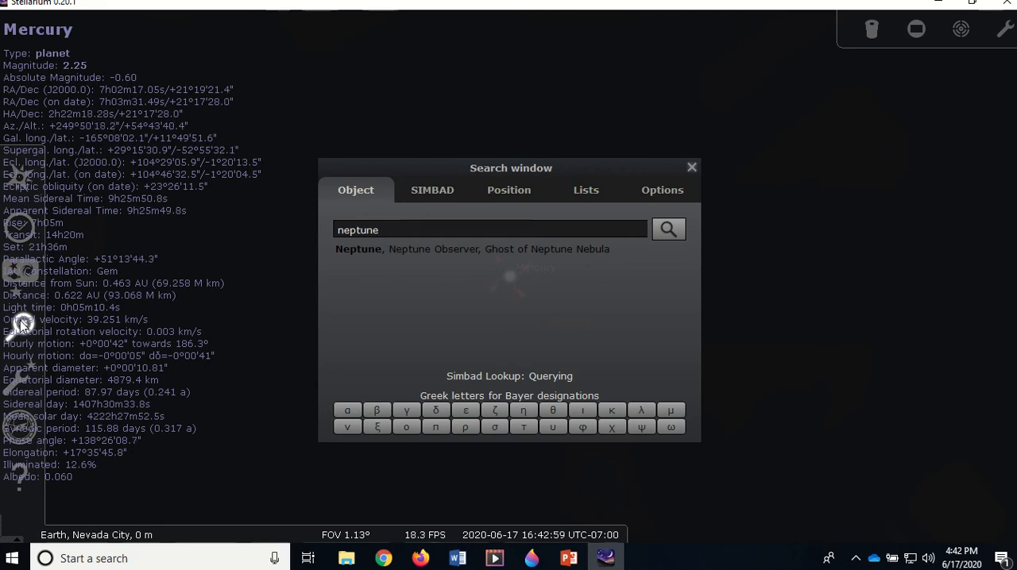
key("Return")
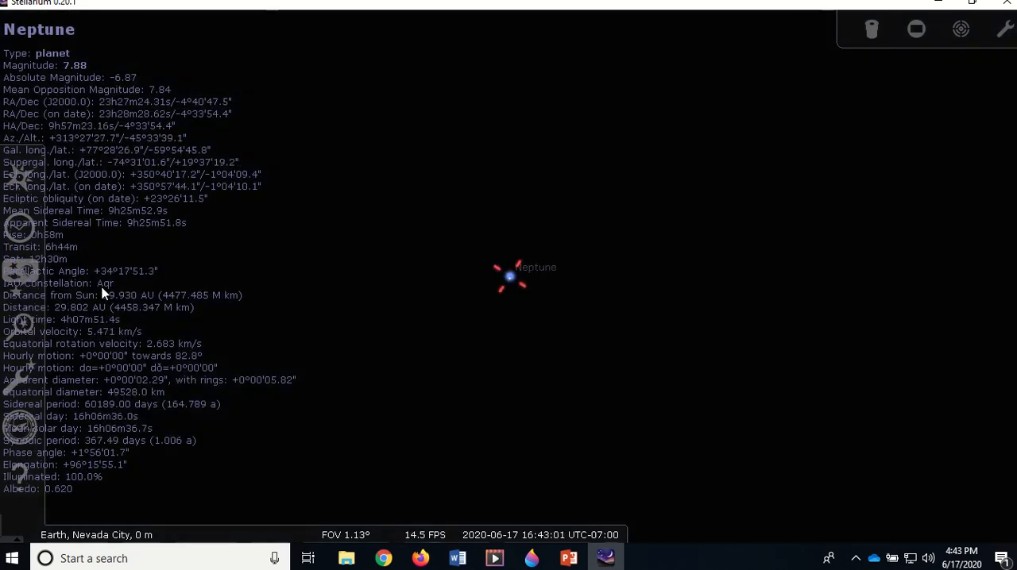
scroll(284, 267, "up", 5)
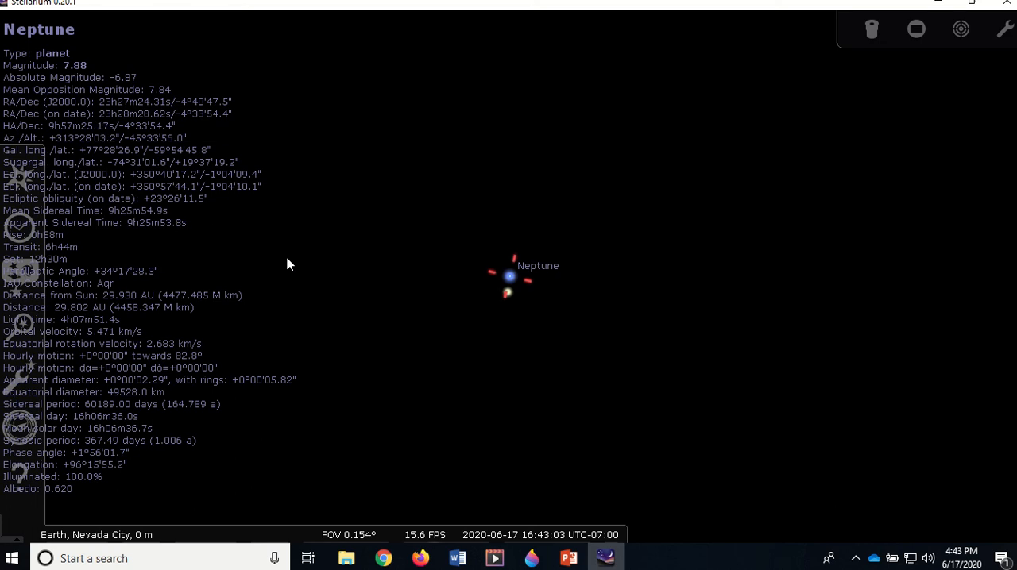
scroll(288, 265, "up", 4)
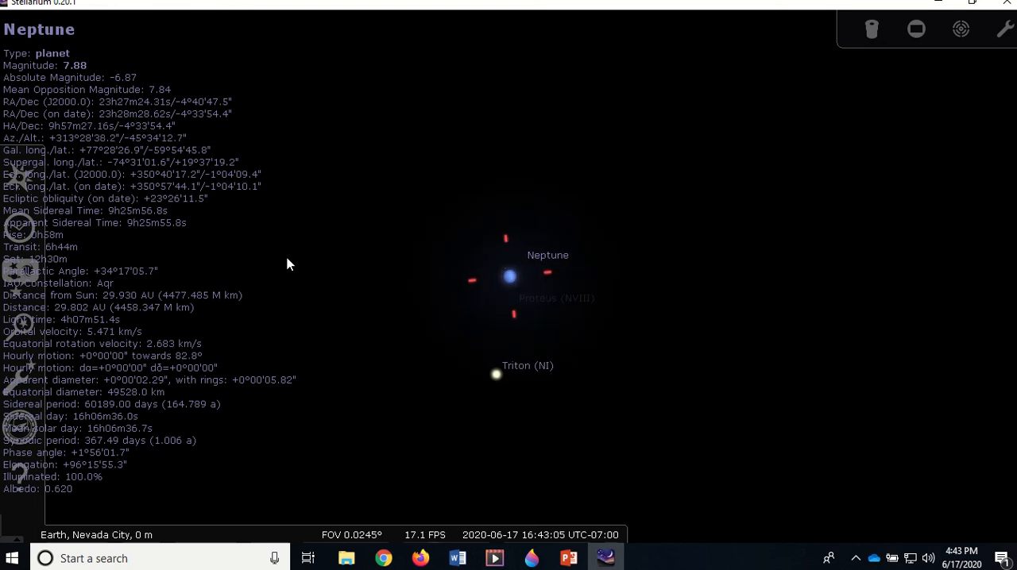
scroll(288, 265, "down", 1)
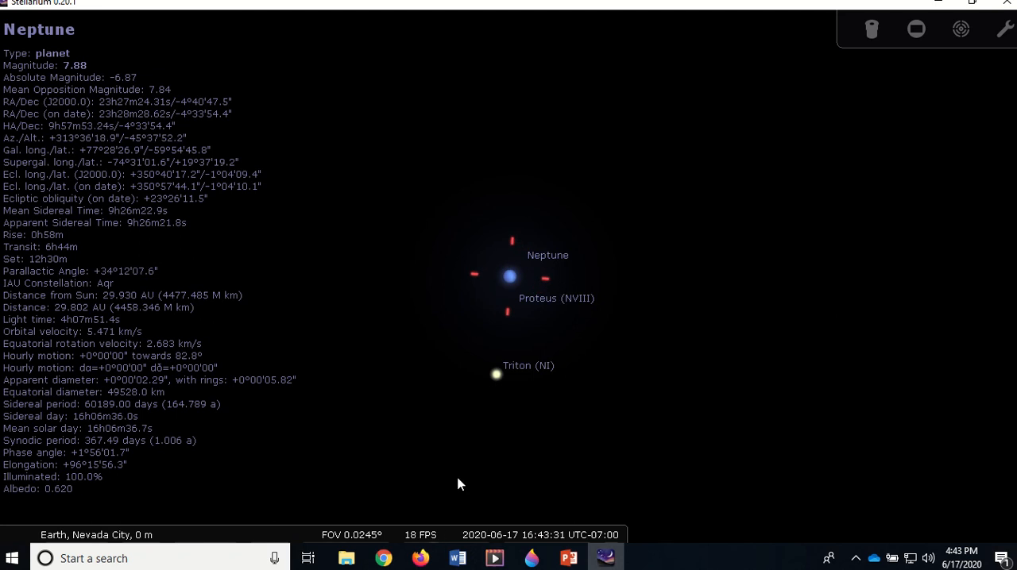
Fast-forward time from today to July 2055, following Neptune's distance from the Sun to look for its first perihelion
mouse_move(567, 538)
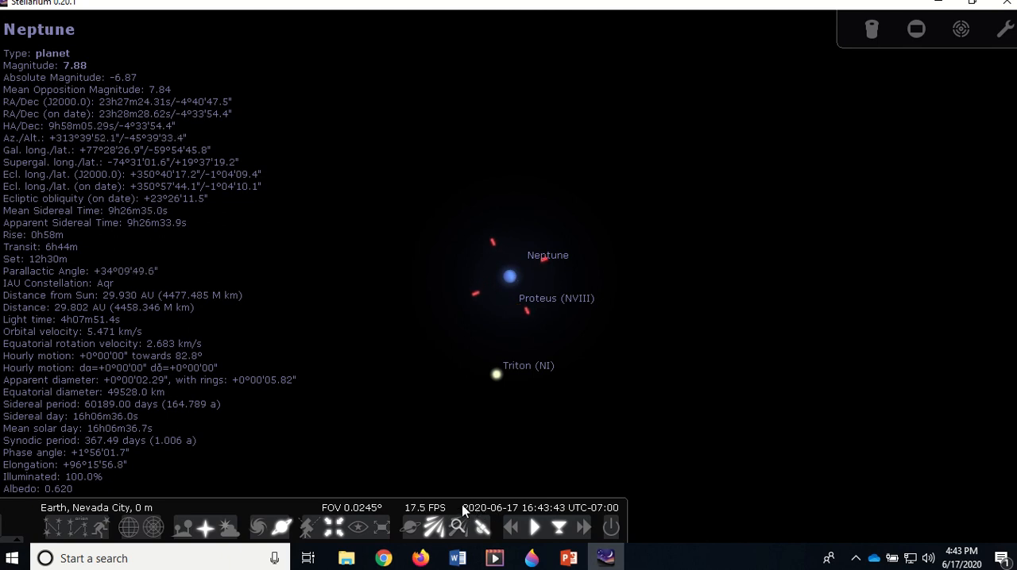
left_click(584, 528)
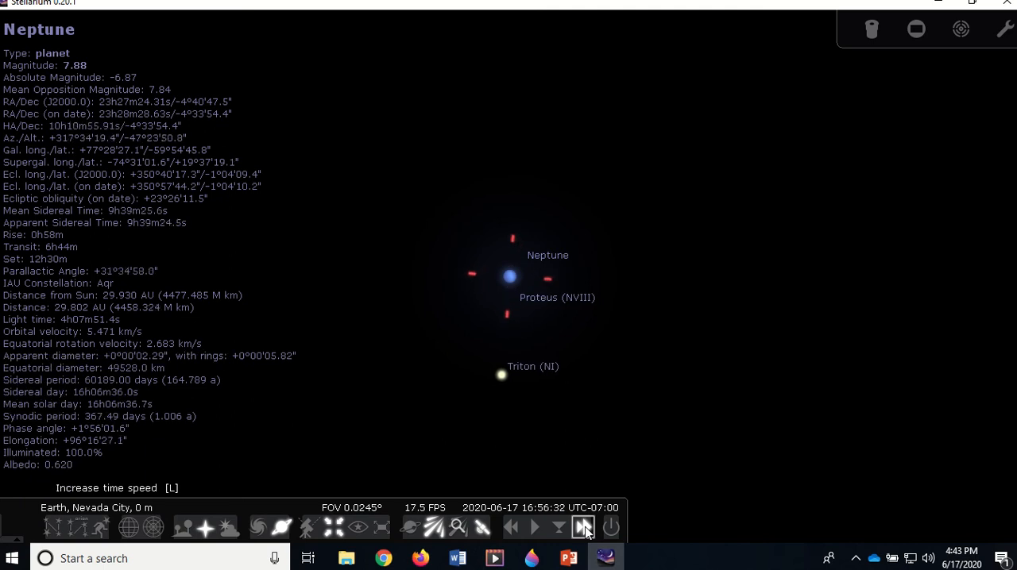
left_click(585, 529)
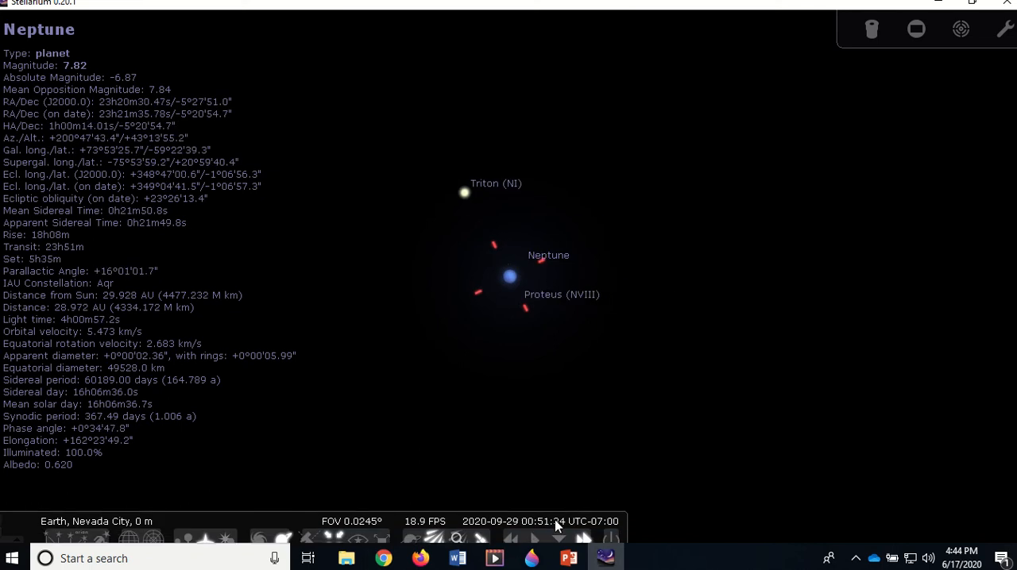
left_click(583, 527)
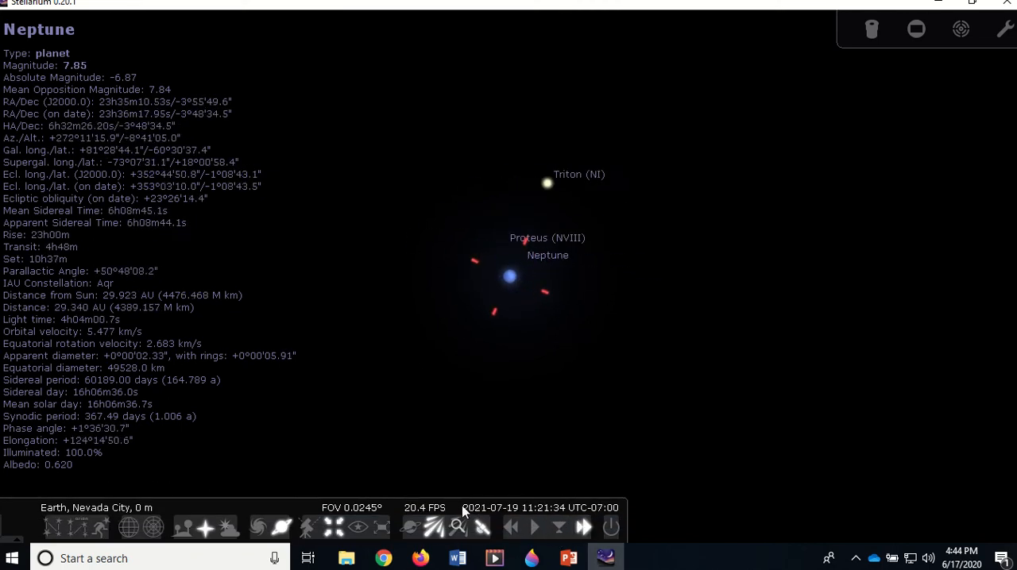
left_click(585, 528)
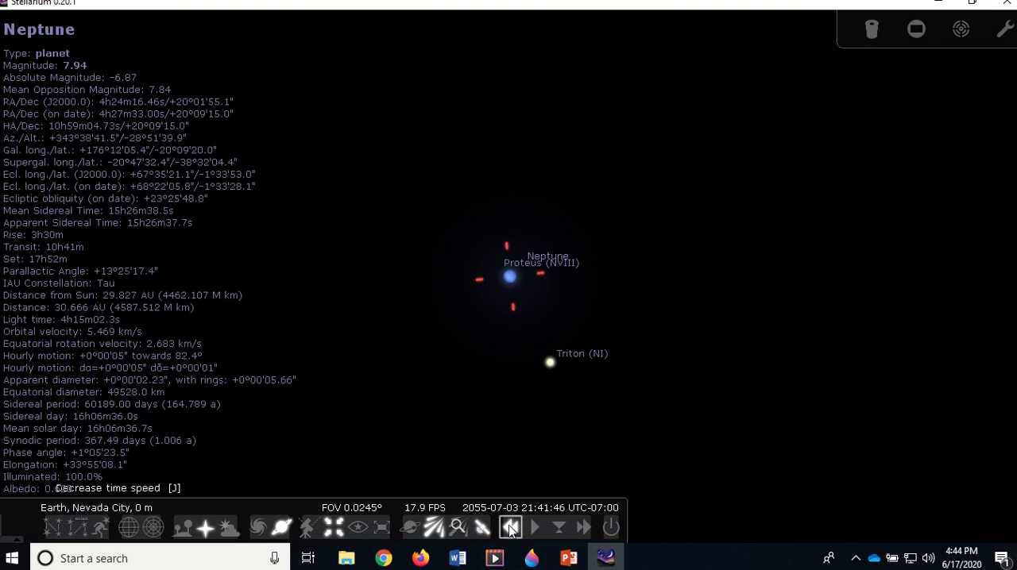
Reverse time back through Neptune's perihelion and set the normal time rate on 2031-11-22
left_click(511, 532)
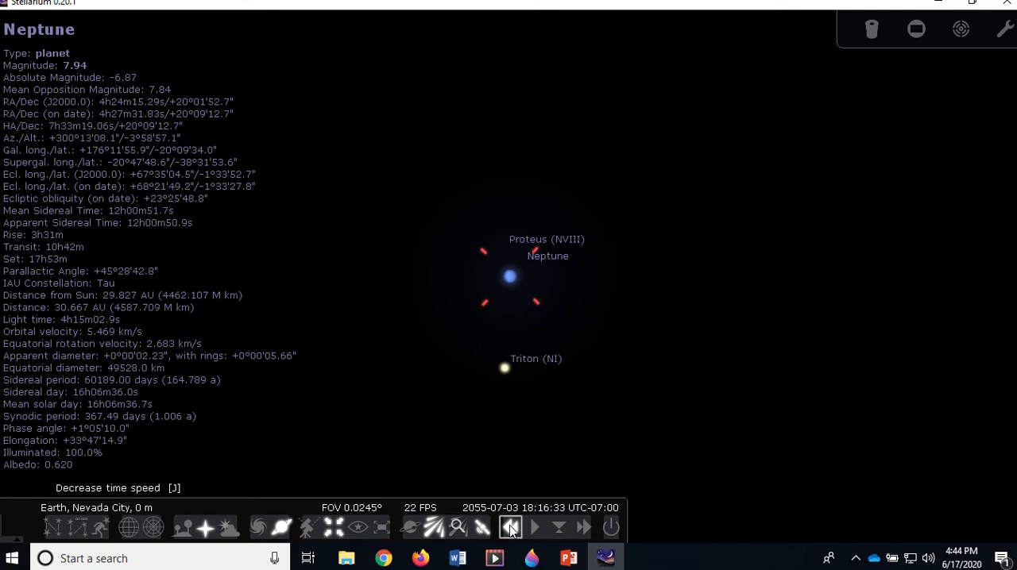
left_click(511, 532)
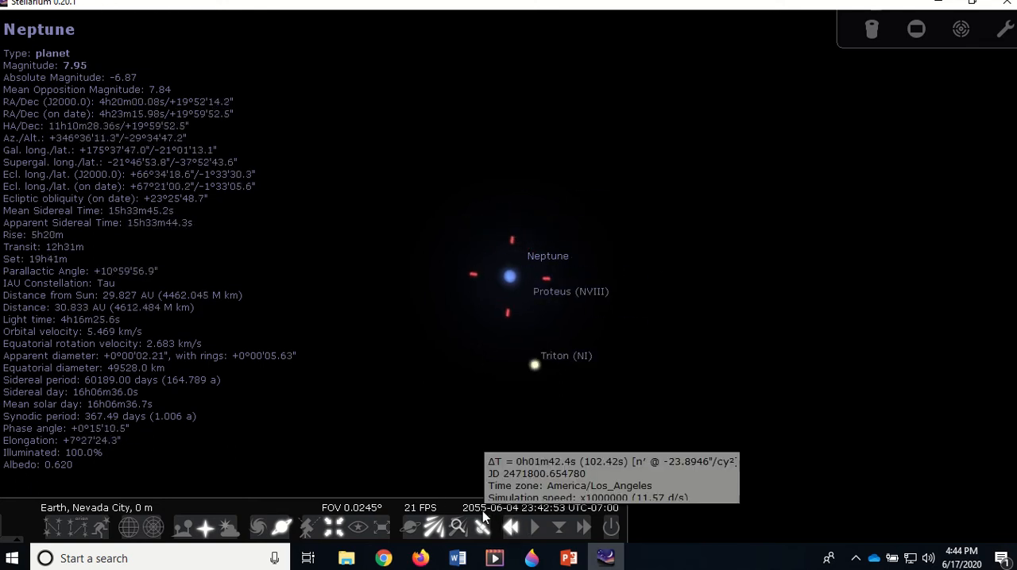
left_click(511, 527)
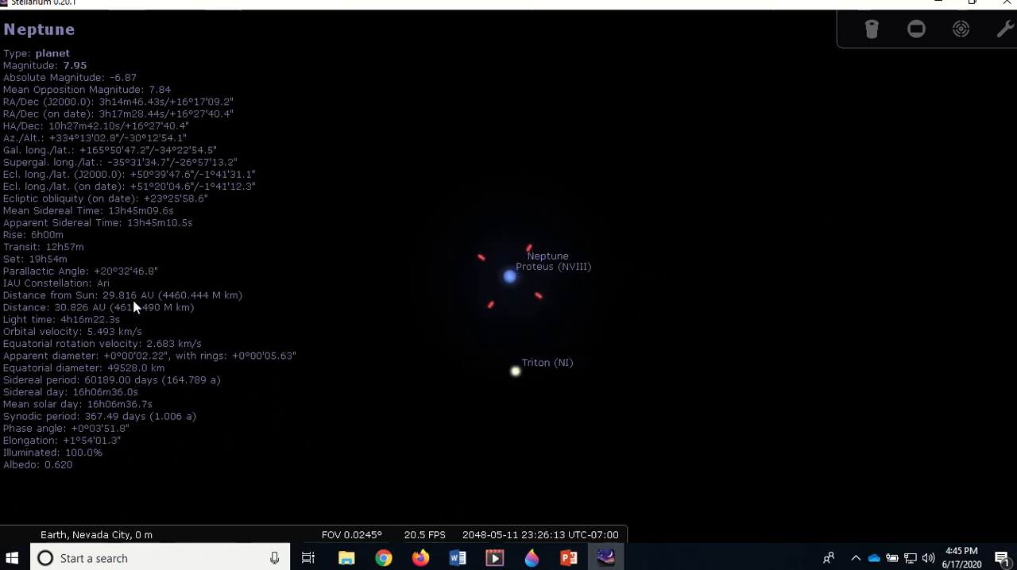
mouse_move(508, 531)
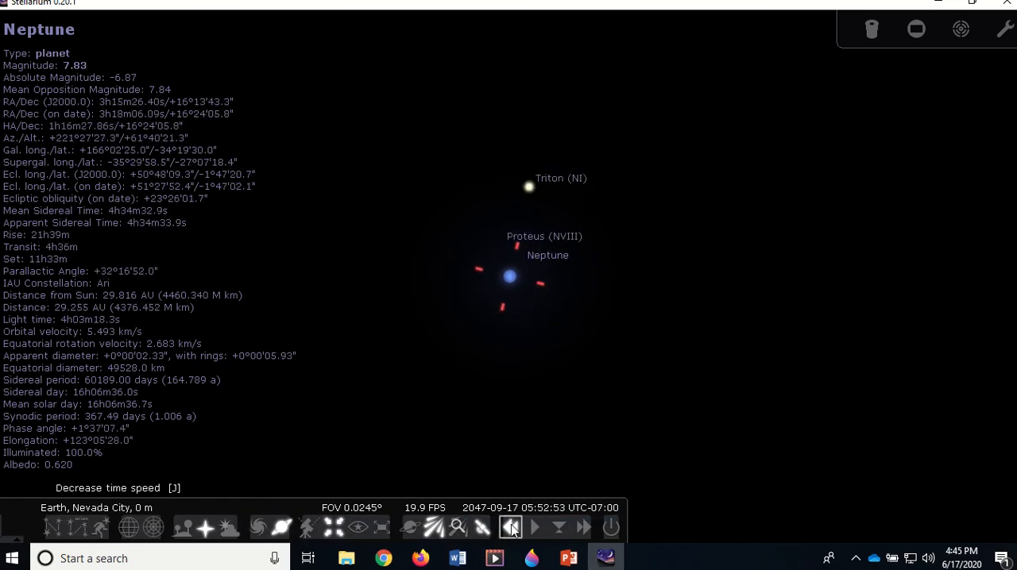
left_click(511, 527)
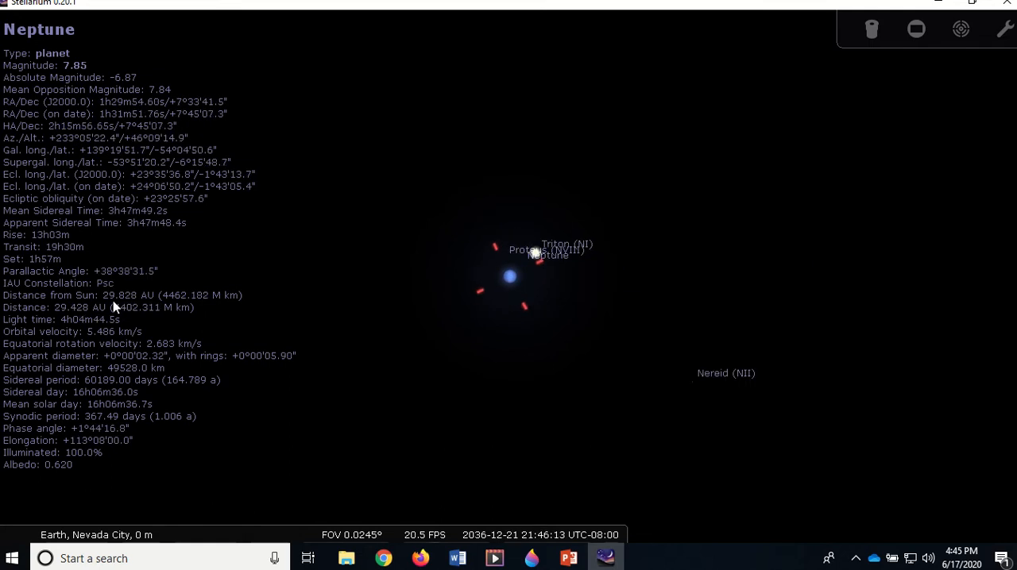
mouse_move(482, 528)
left_click(535, 529)
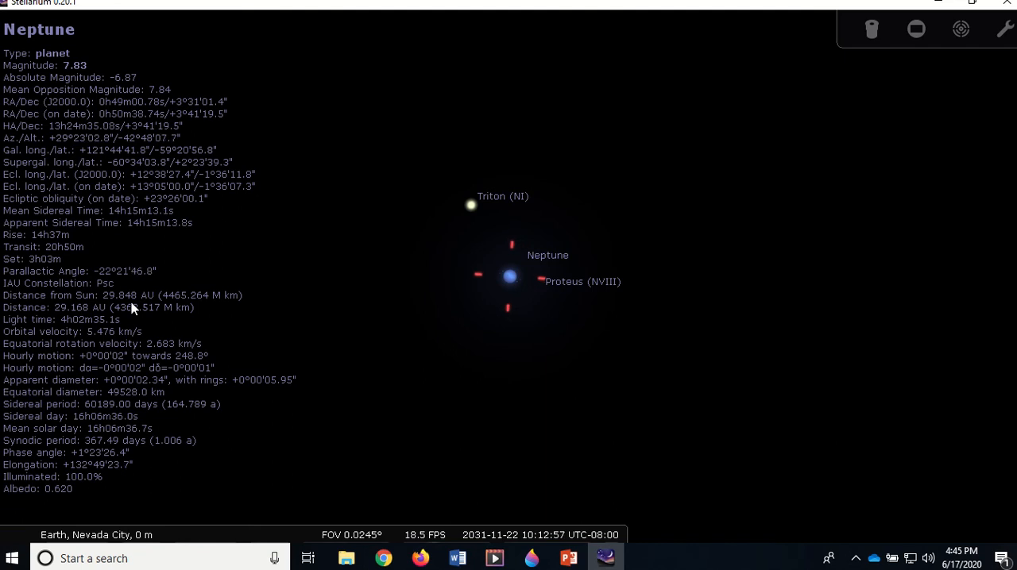
Fast-forward time to Neptune's first perihelion and set the normal time rate on 2043-05-23
mouse_move(568, 558)
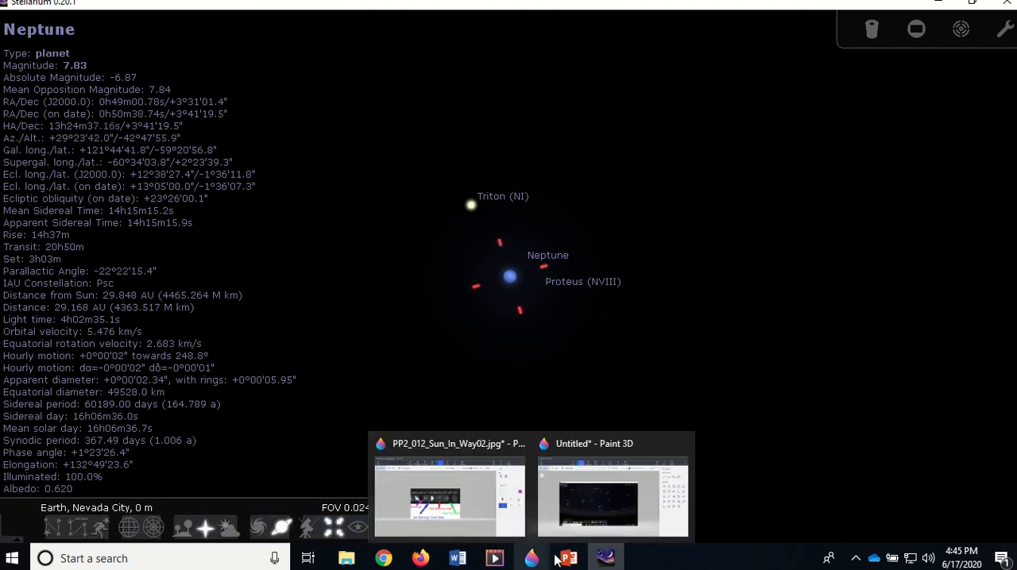
mouse_move(512, 462)
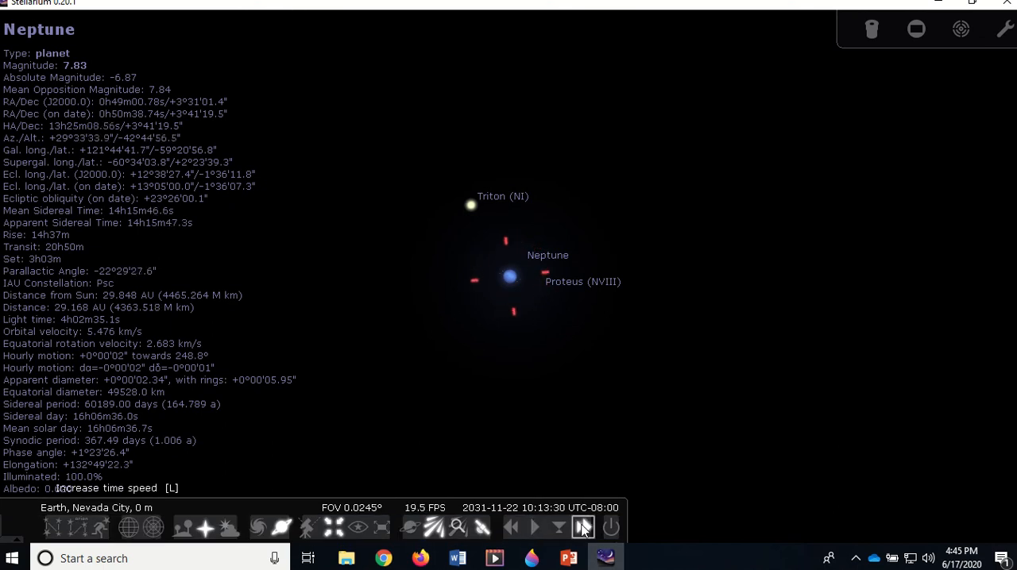
left_click(582, 528)
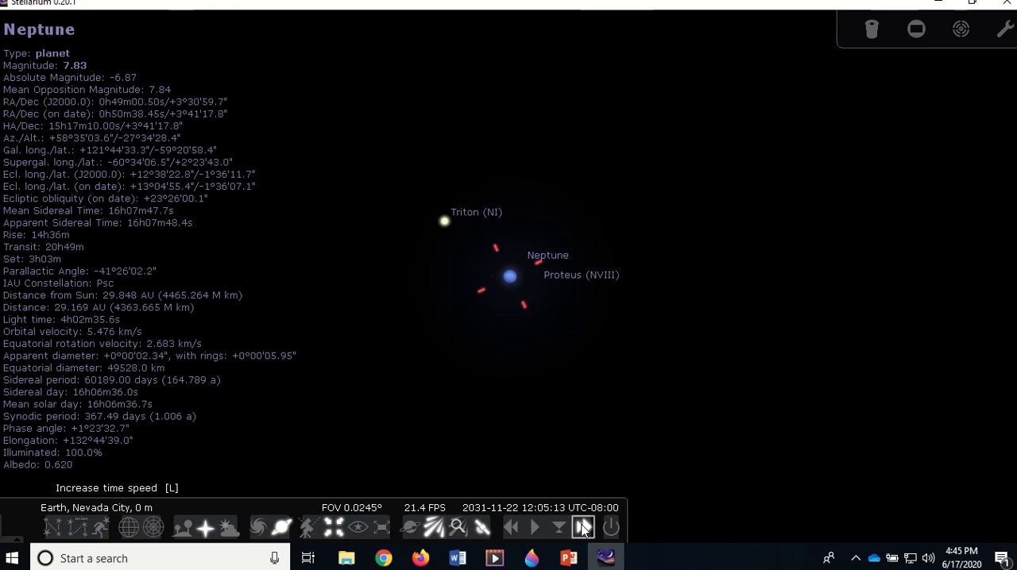
left_click(582, 528)
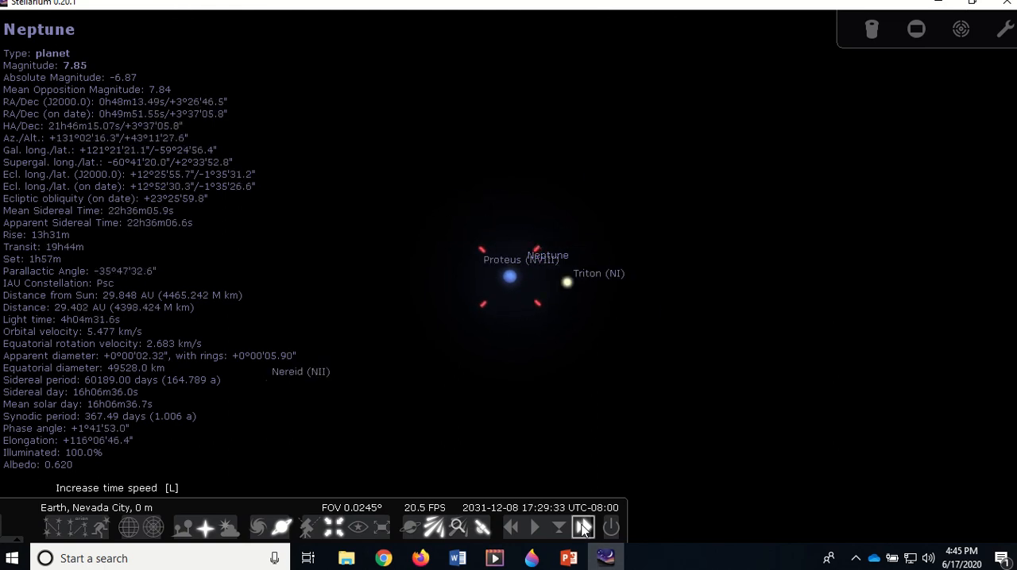
left_click(582, 529)
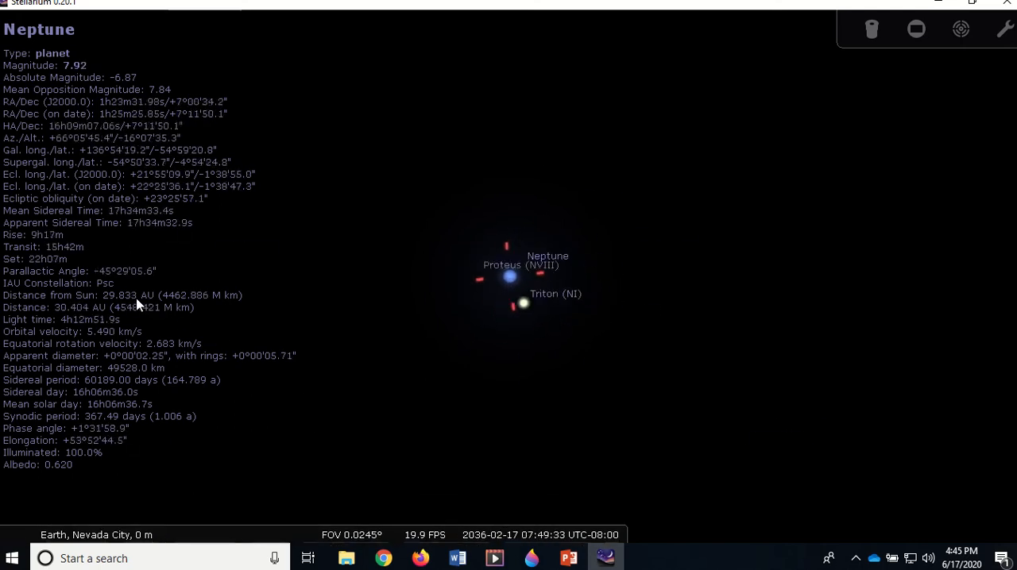
mouse_move(540, 536)
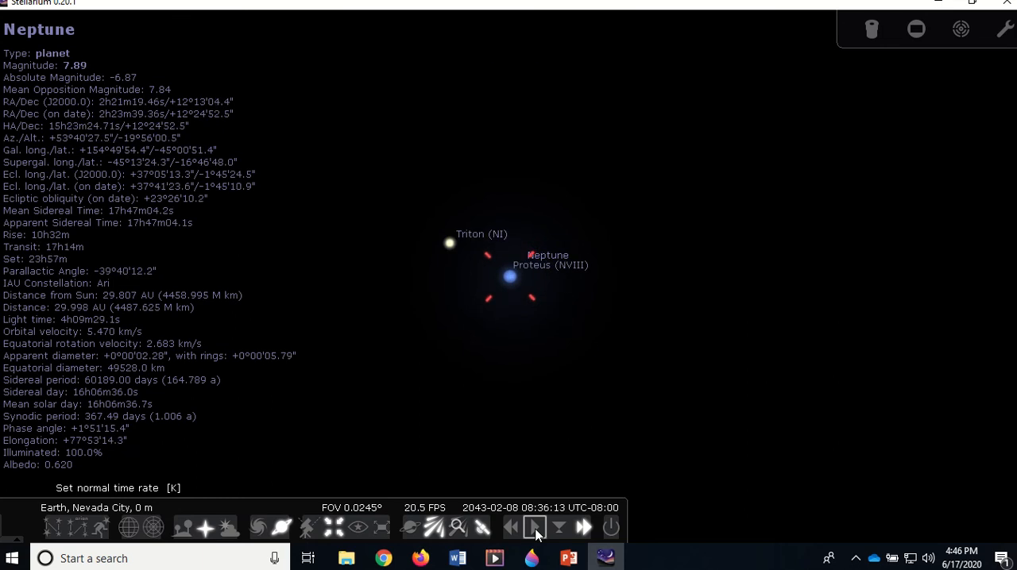
left_click(538, 535)
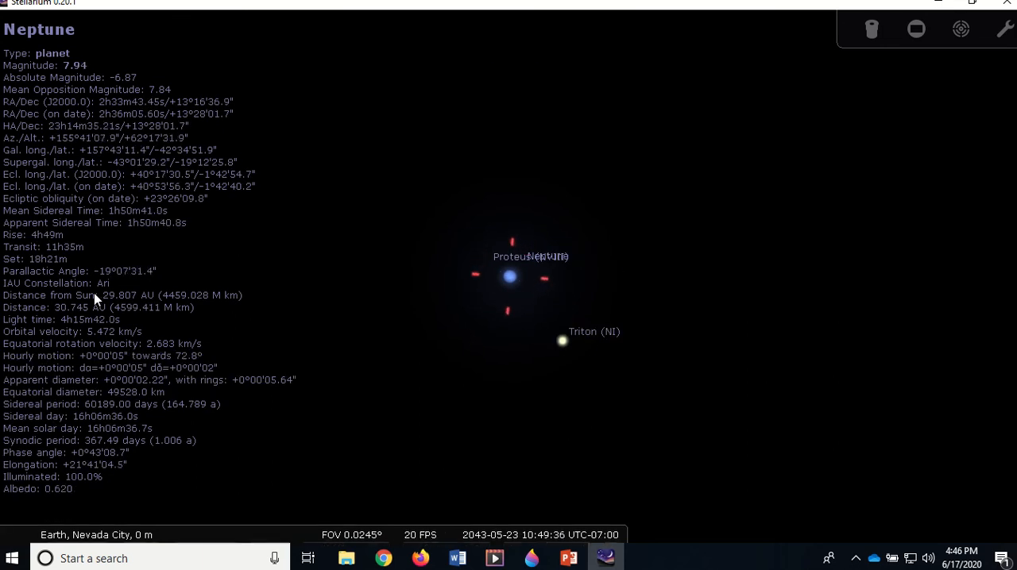
Open Lab003_Stellarium_Planets_02.docx in Word and compare Neptune's perihelion date and distance with its row in the data table
mouse_move(553, 524)
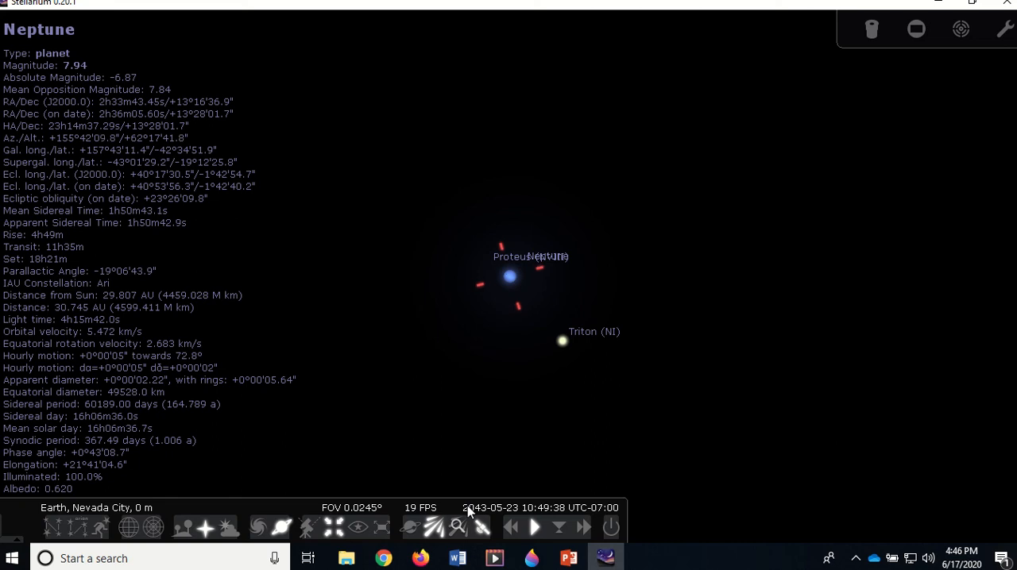
mouse_move(462, 559)
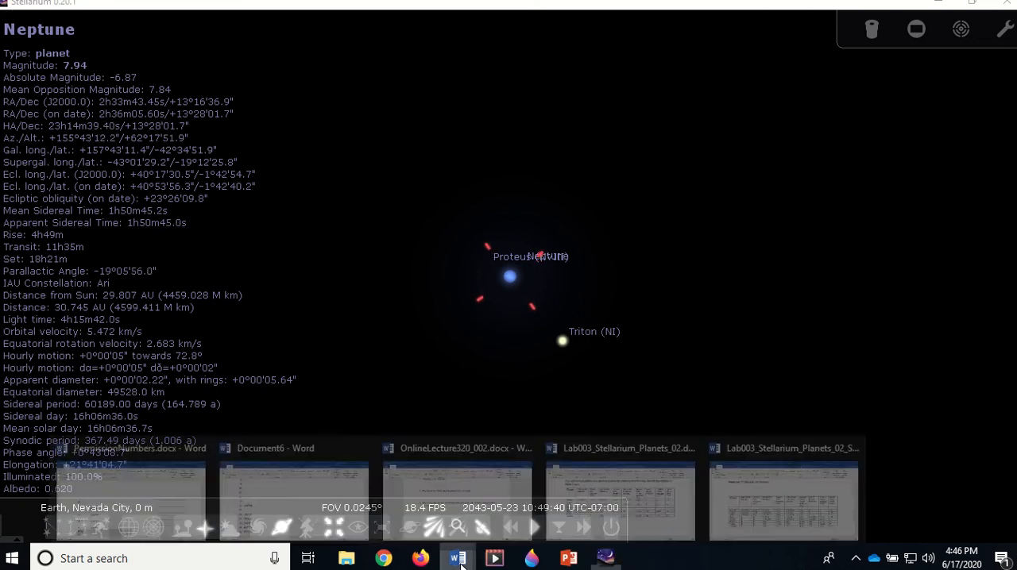
left_click(578, 508)
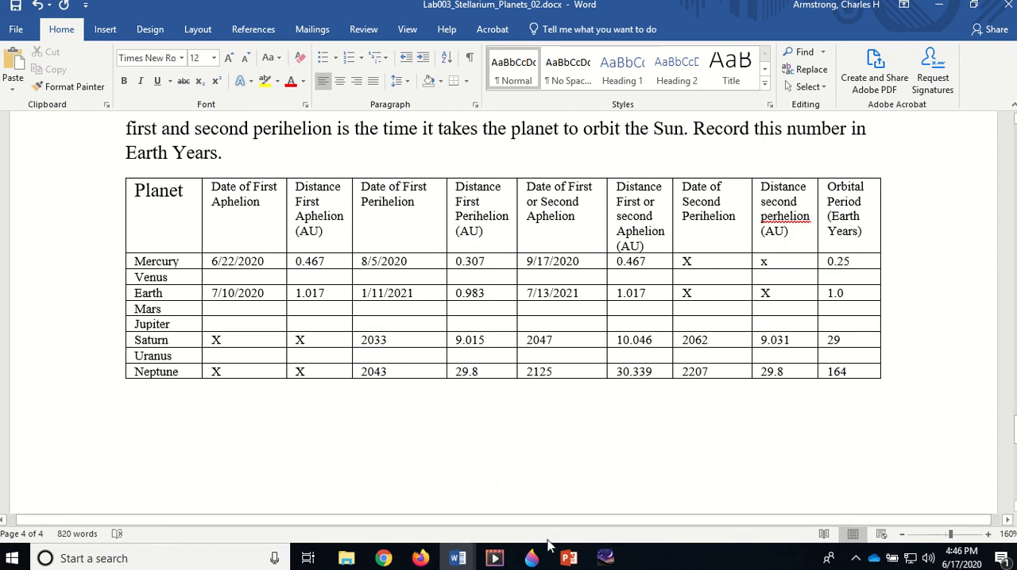
Switch to Stellarium, fast-forward time while following Neptune's distance from the Sun, and set the normal time rate on 2218-09-09
left_click(608, 559)
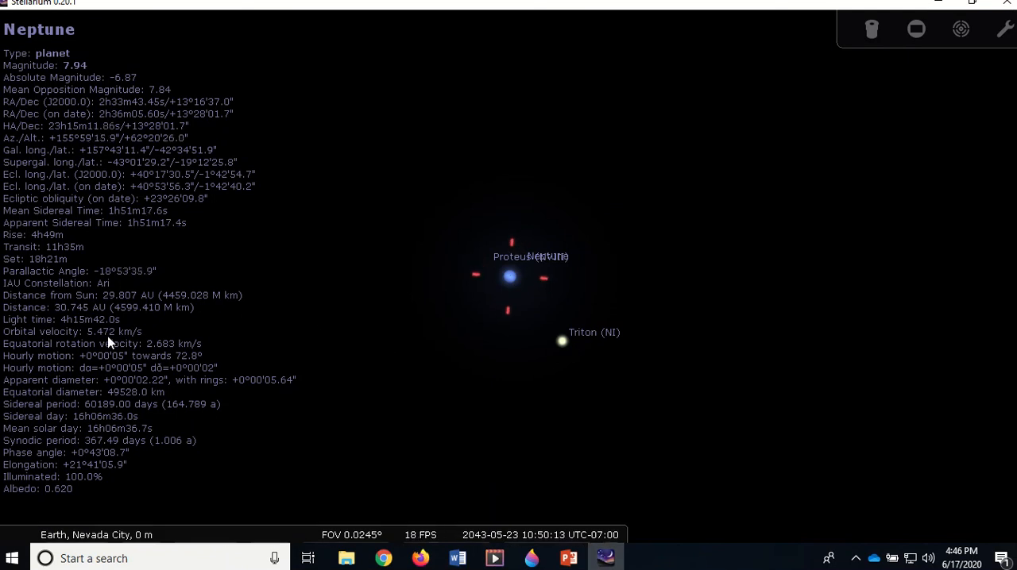
mouse_move(467, 517)
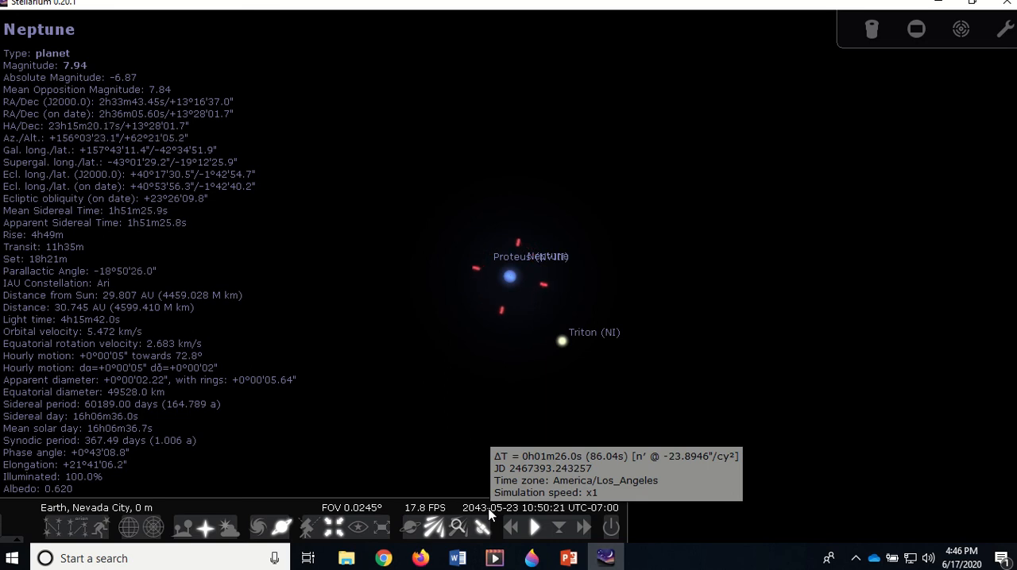
left_click(583, 528)
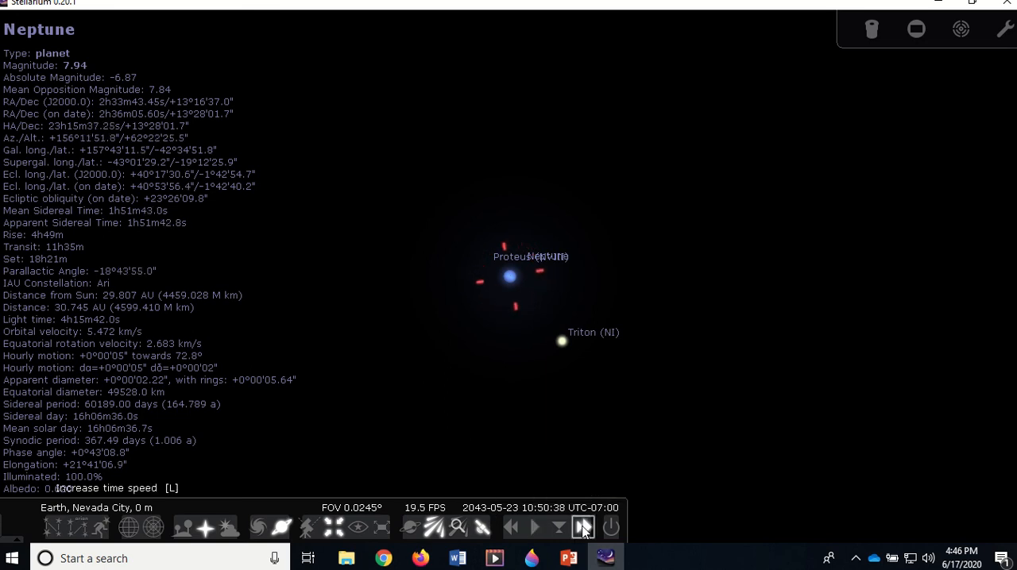
left_click(583, 528)
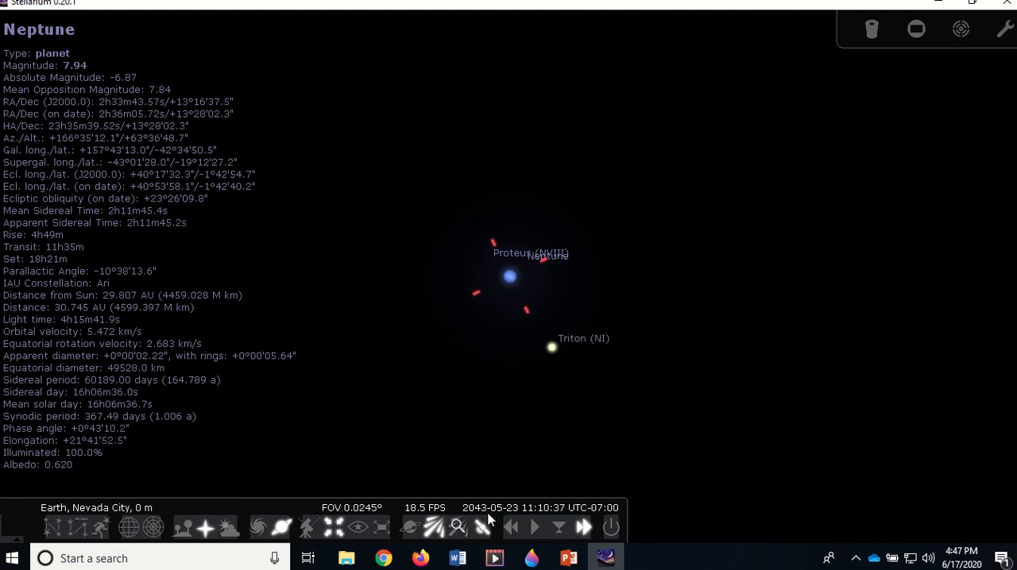
left_click(583, 528)
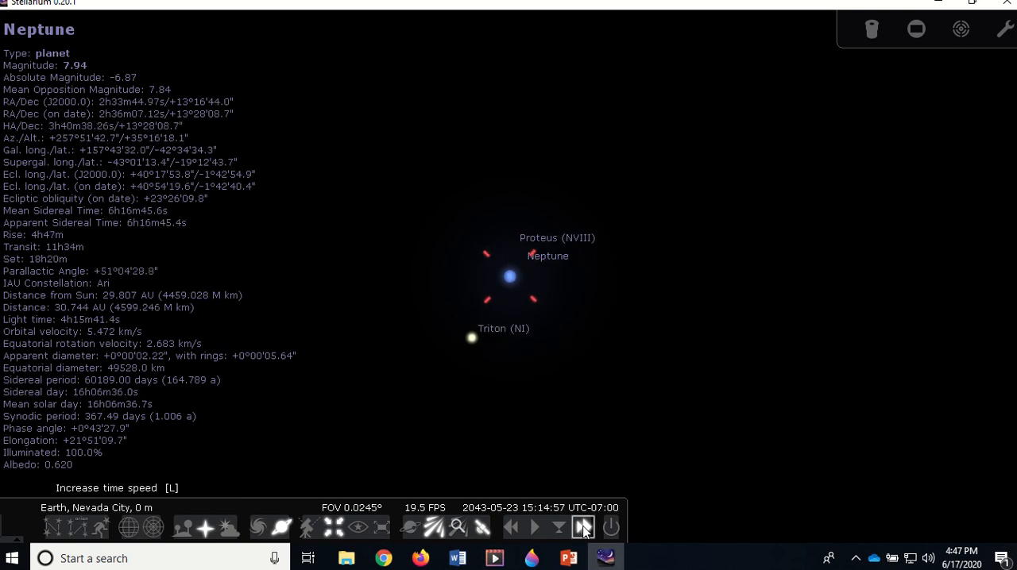
left_click(583, 528)
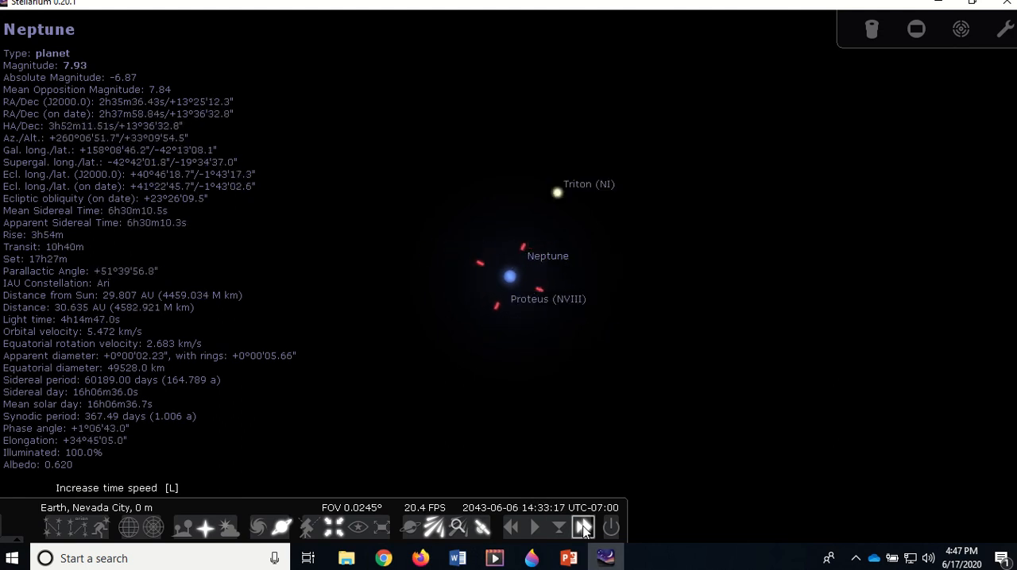
left_click(583, 529)
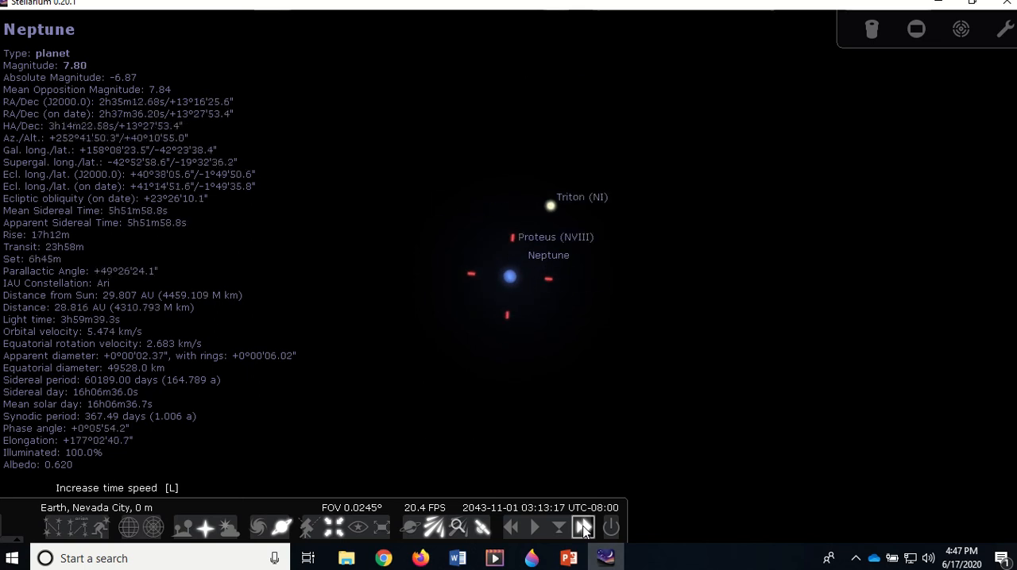
left_click(583, 529)
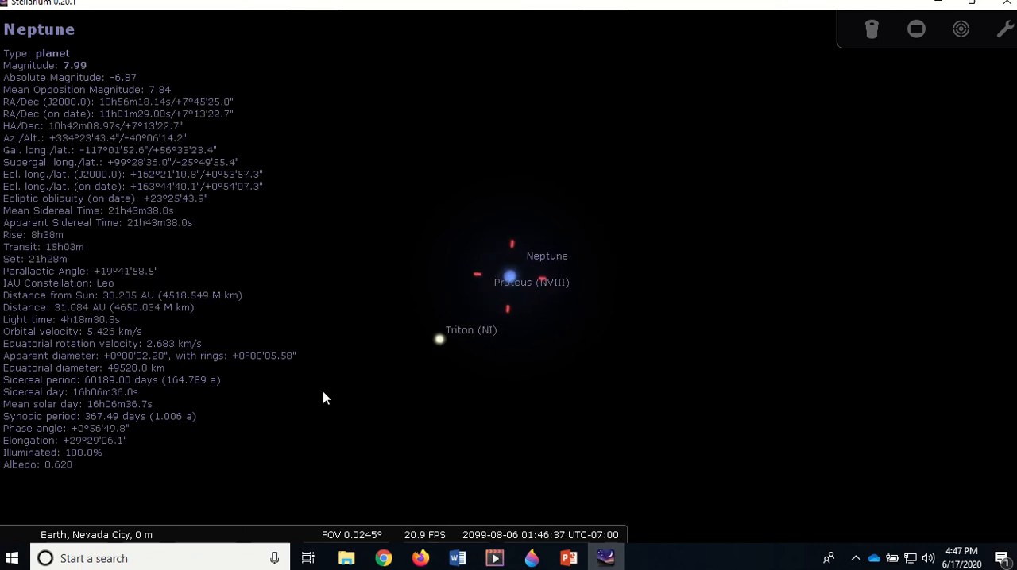
mouse_move(521, 527)
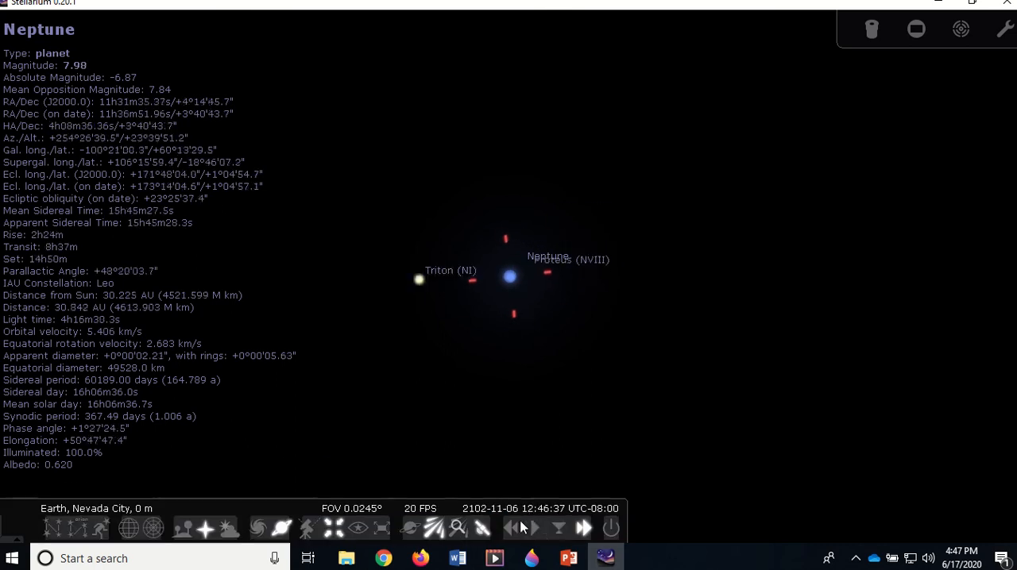
left_click(584, 526)
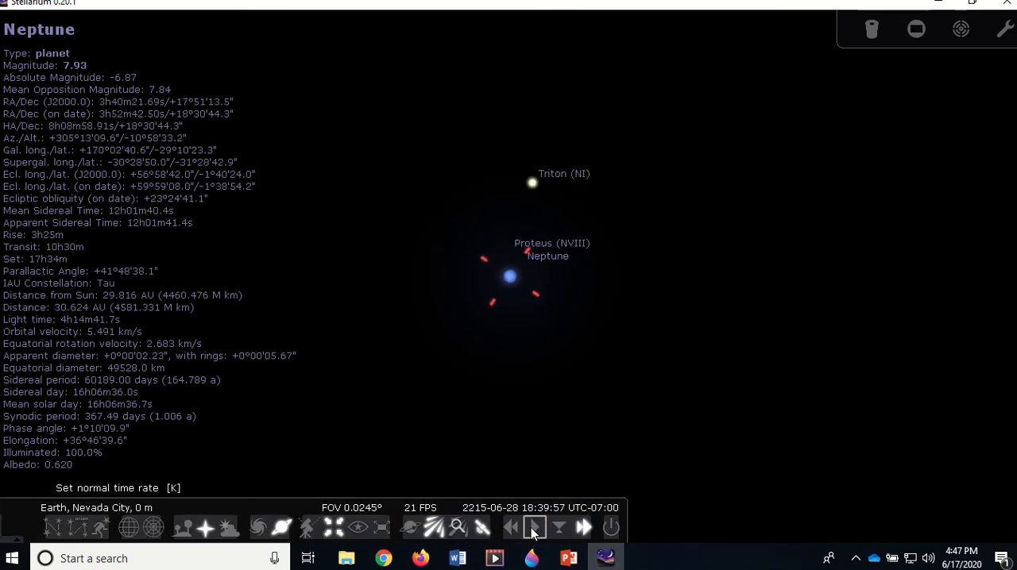
left_click(533, 527)
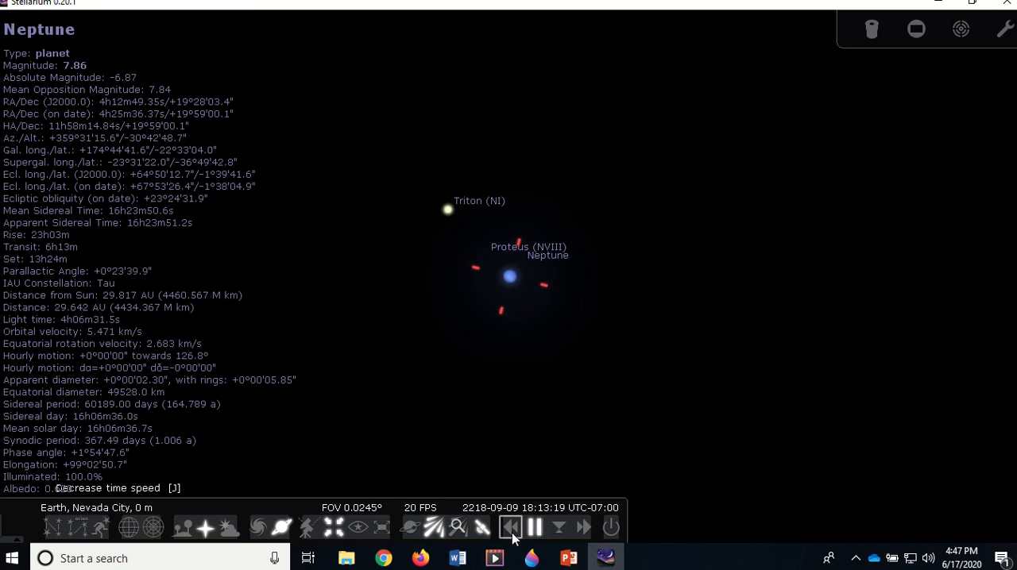
Reverse time toward Neptune's second perihelion and set the normal time rate on 2210-02-23
left_click(512, 537)
left_click(510, 534)
left_click(510, 533)
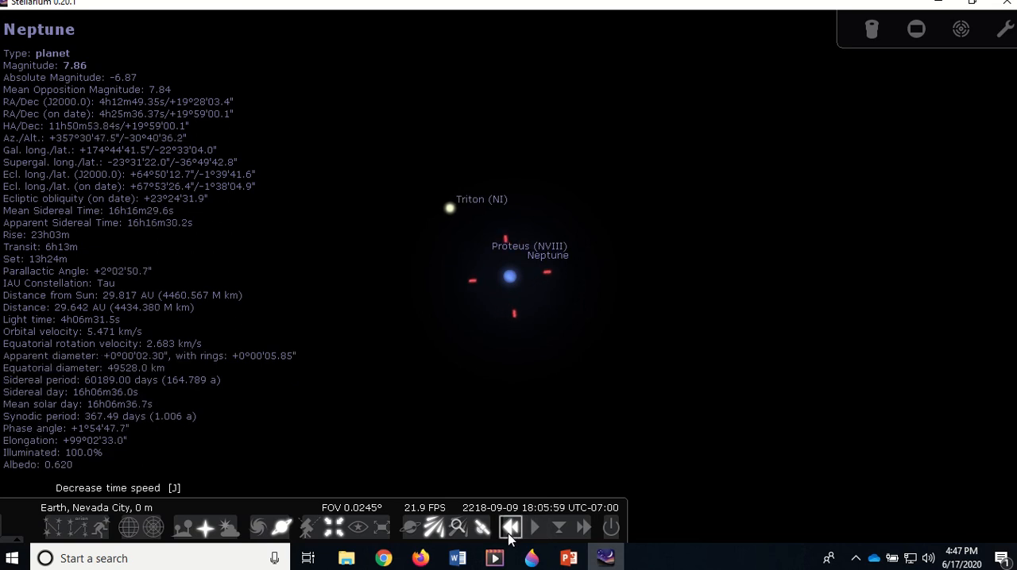
left_click(509, 534)
left_click(510, 531)
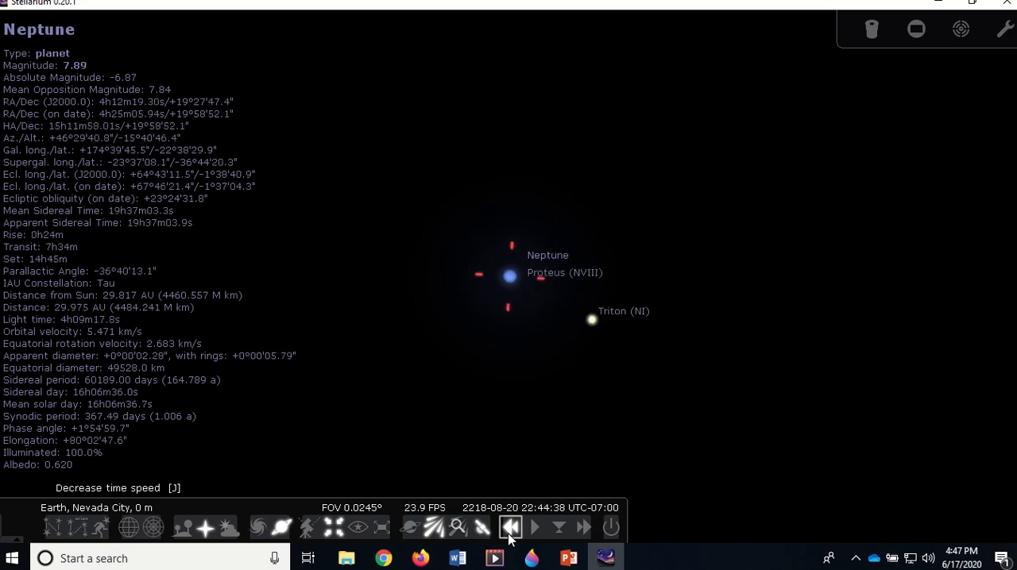
left_click(509, 534)
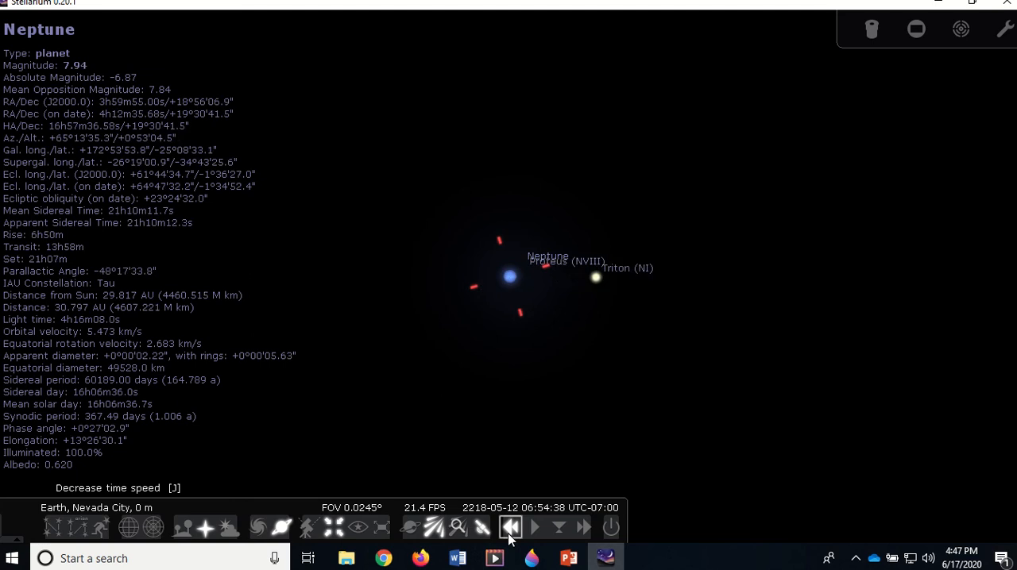
left_click(508, 534)
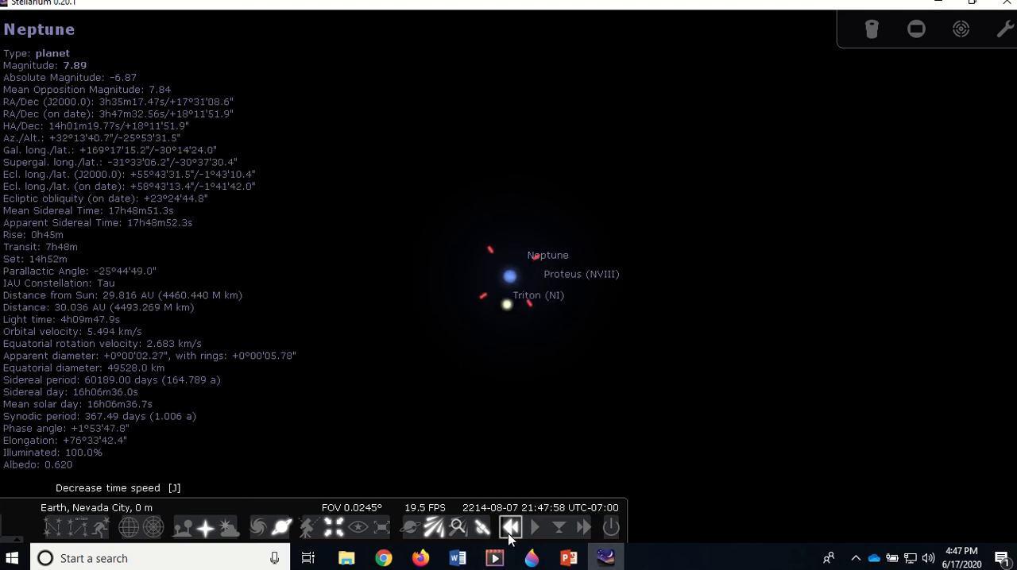
left_click(535, 528)
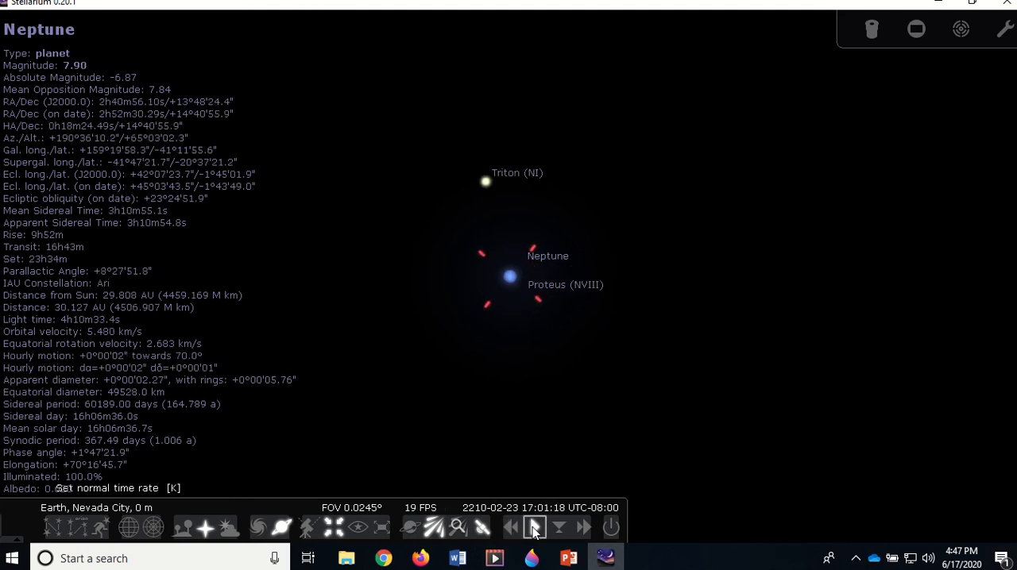
Fast-forward time to 2297-03-10 at the normal rate to check Neptune's distance from the Sun, and reset the simulation to the current time
left_click(583, 529)
left_click(583, 528)
left_click(583, 528)
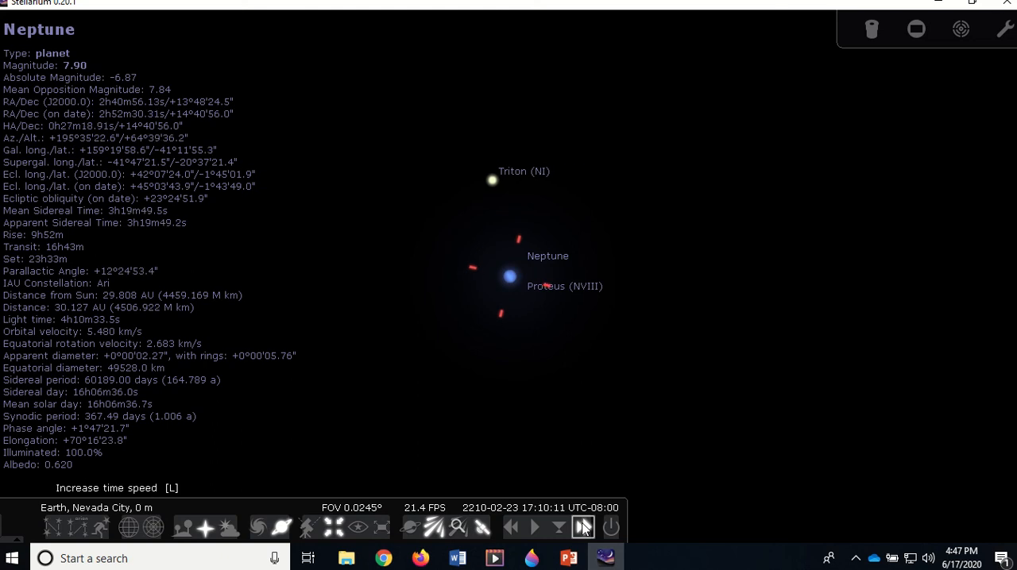
left_click(583, 528)
left_click(583, 528)
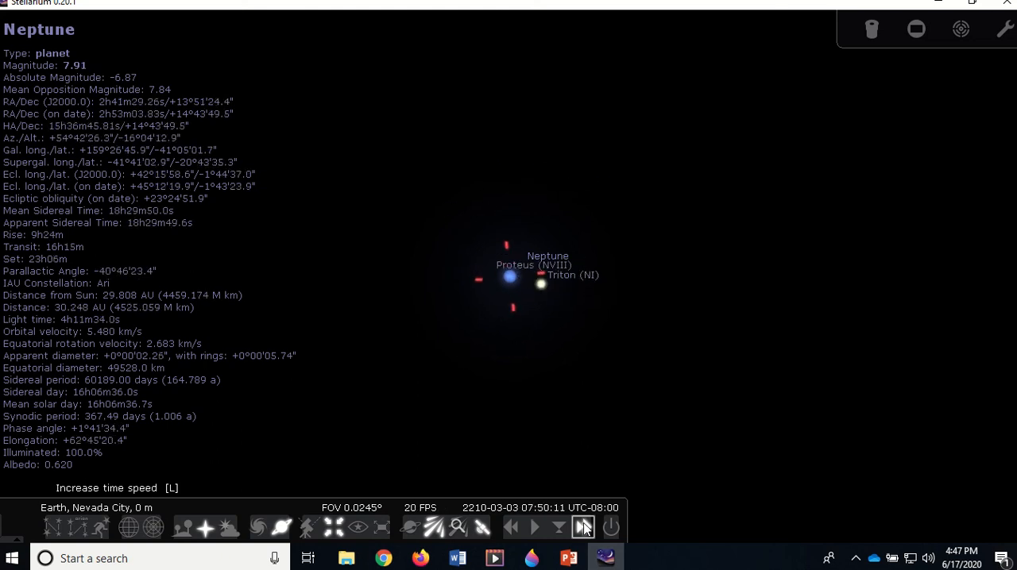
left_click(583, 528)
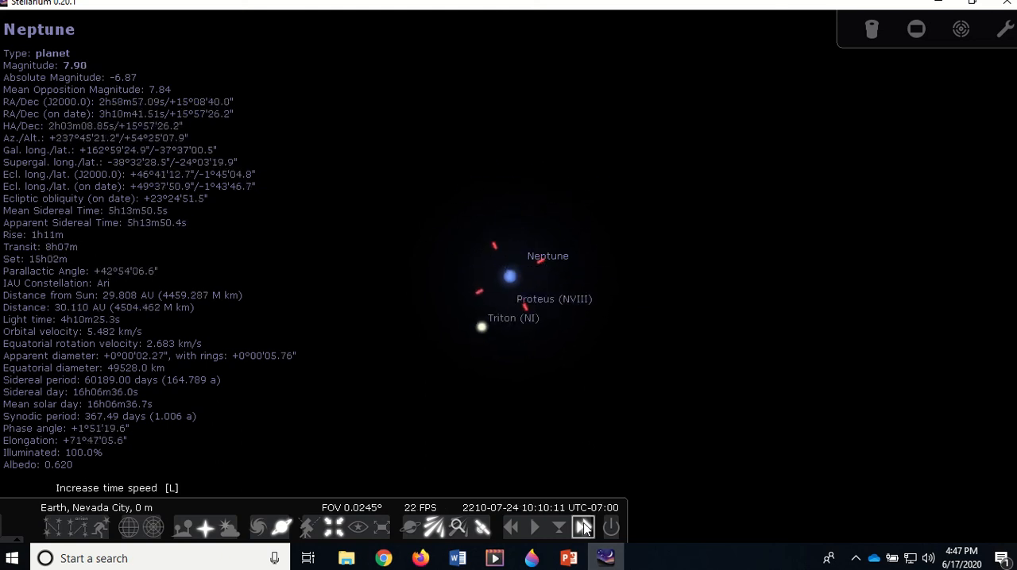
left_click(583, 528)
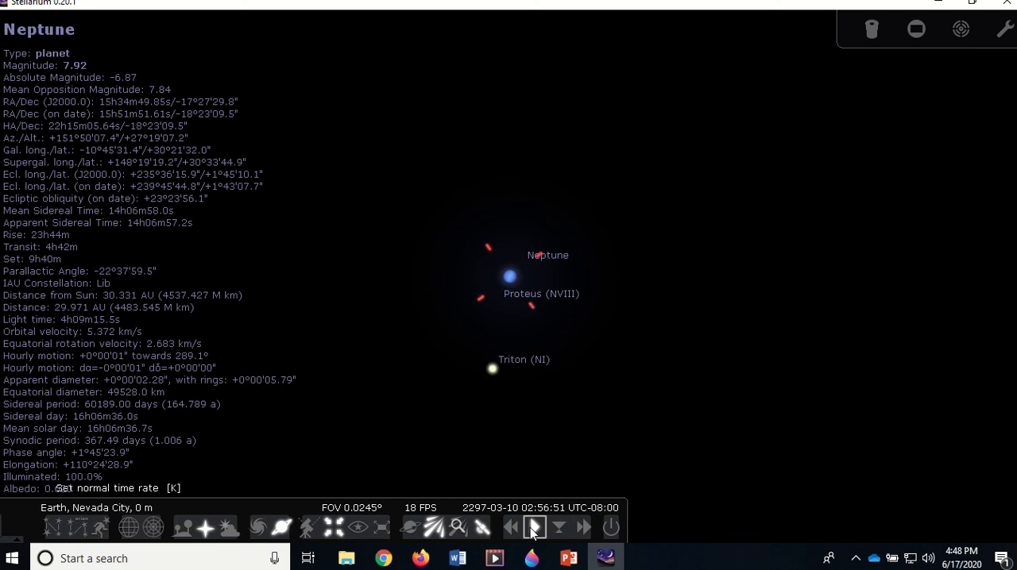
left_click(533, 528)
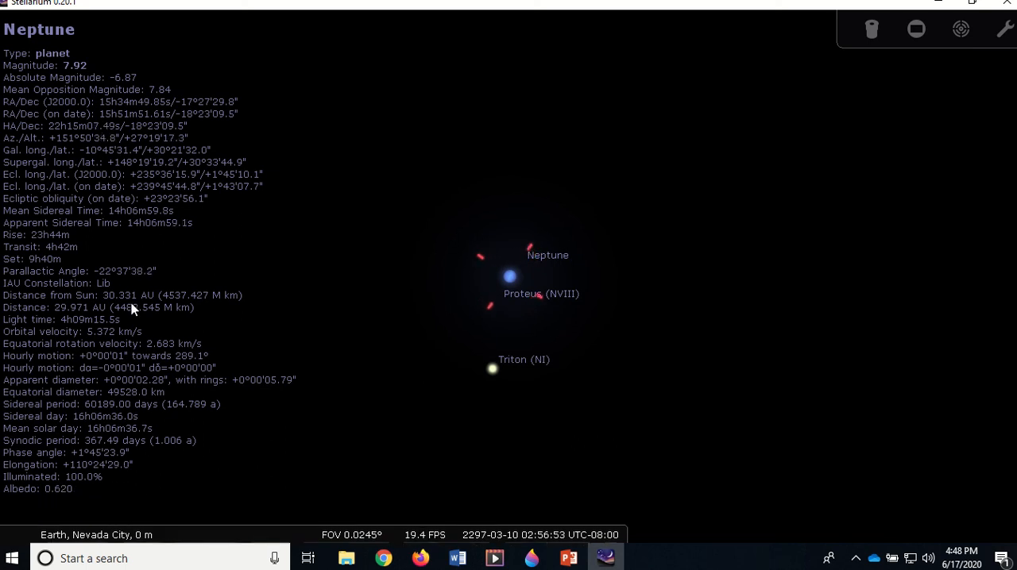
mouse_move(477, 520)
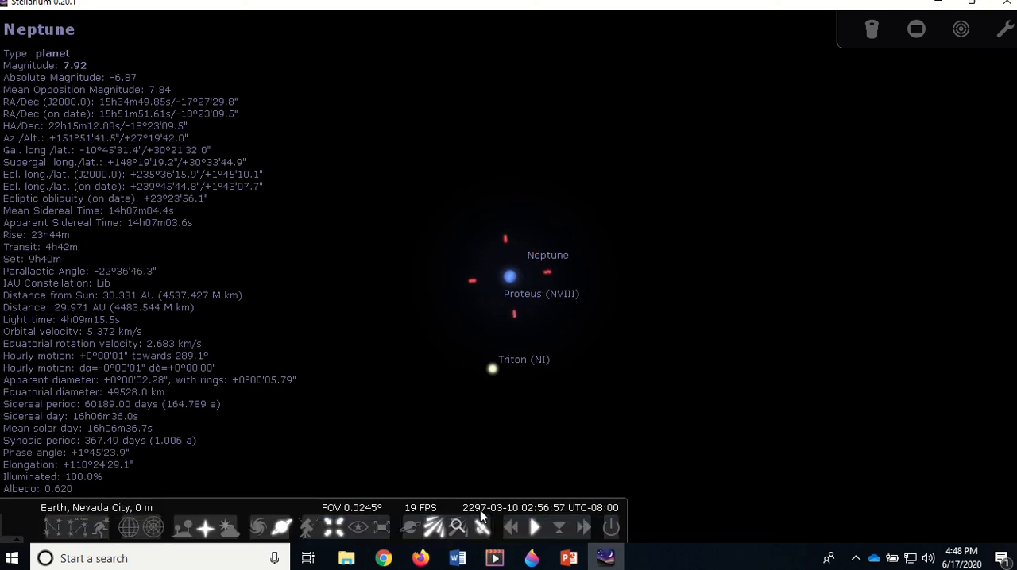
left_click(560, 528)
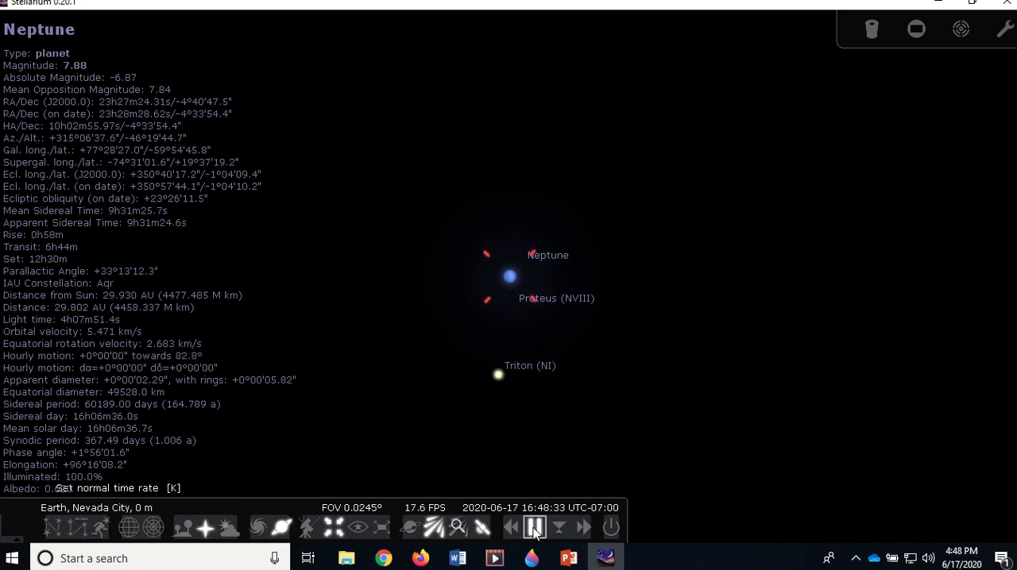
Switch to Lab003_Stellarium_Planets_02.docx in Word and review the planet data table and the instructions above it
mouse_move(461, 558)
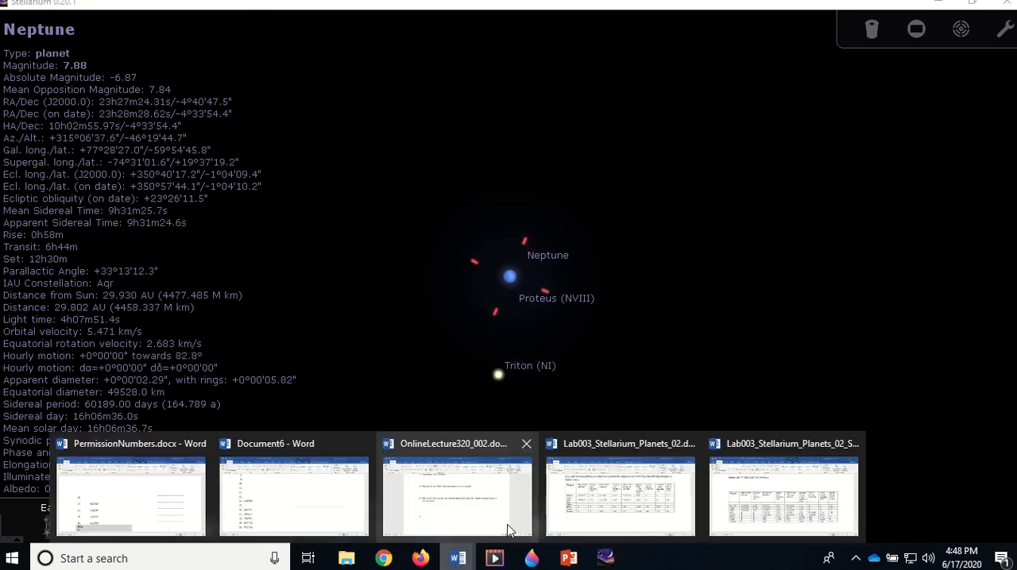
left_click(620, 484)
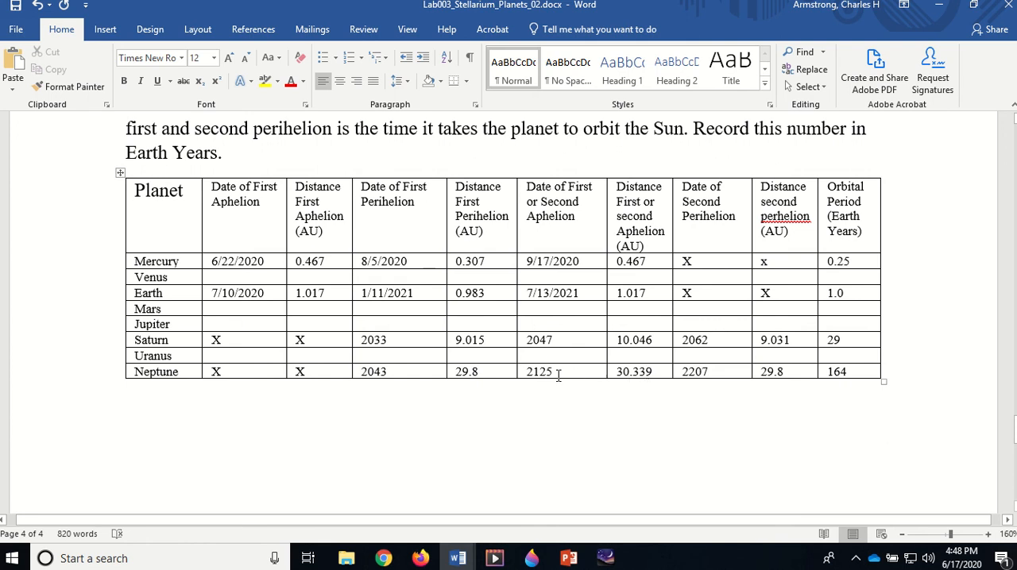
left_click(606, 559)
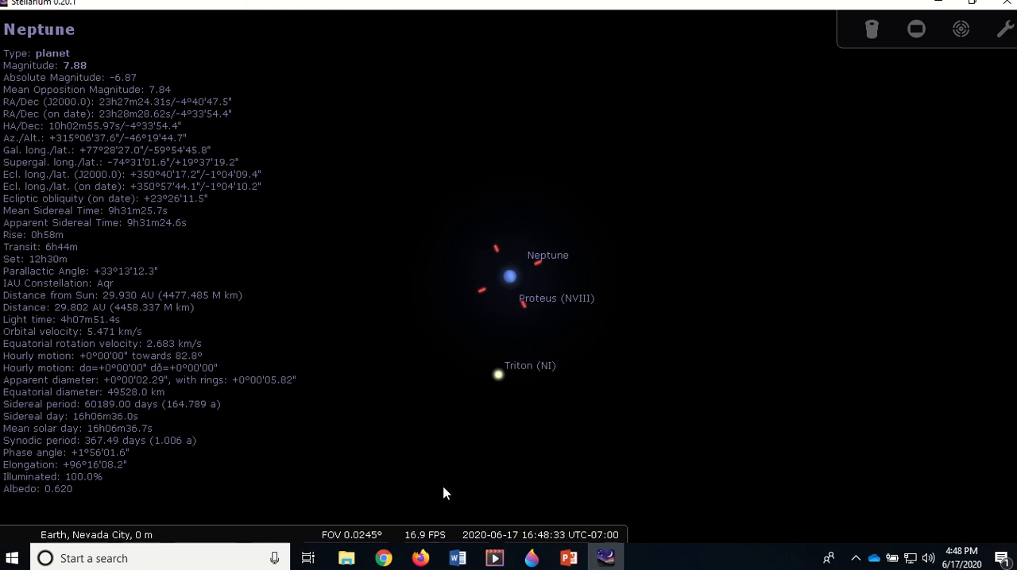
mouse_move(457, 536)
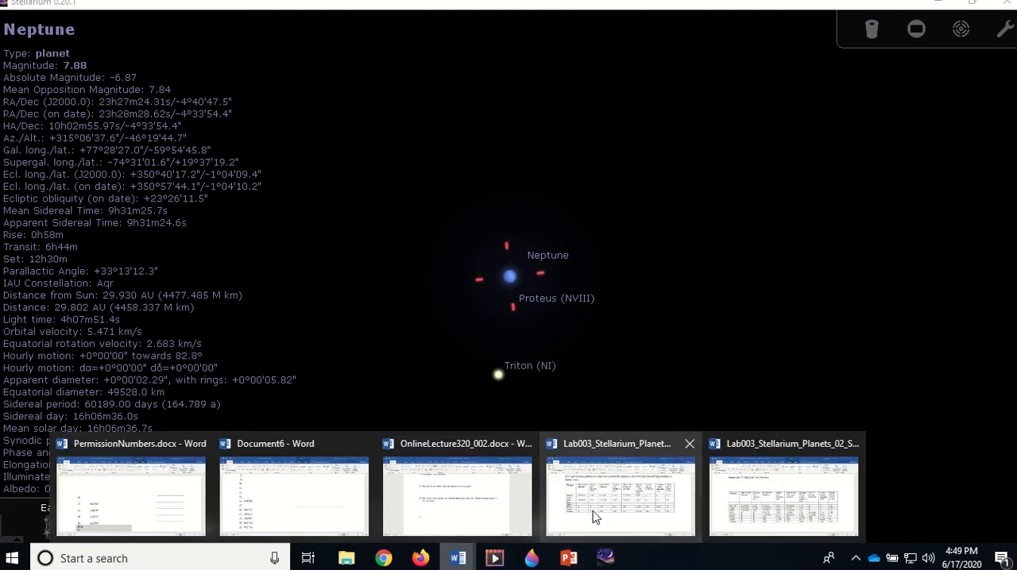
left_click(596, 514)
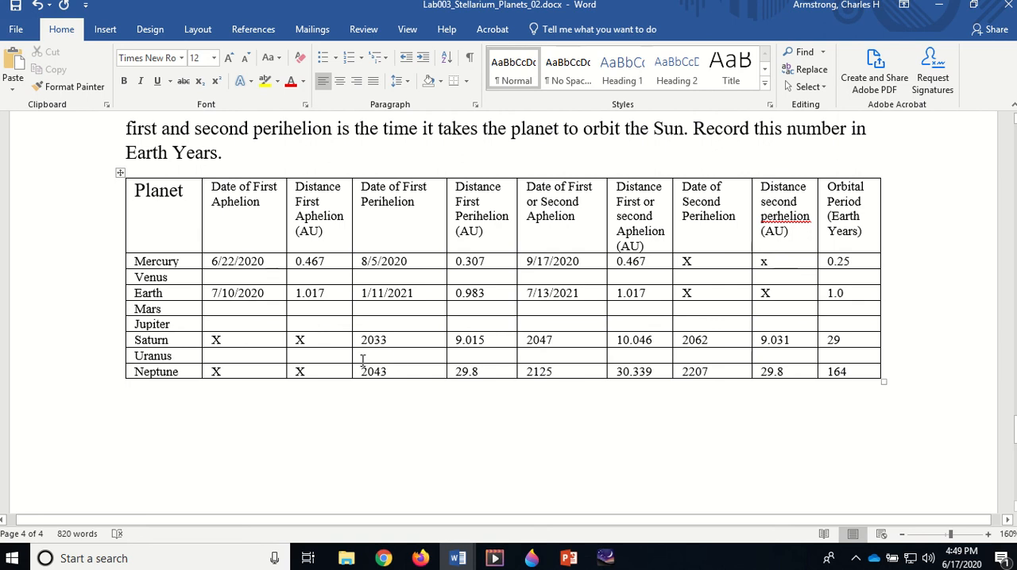
scroll(363, 360, "up", 12)
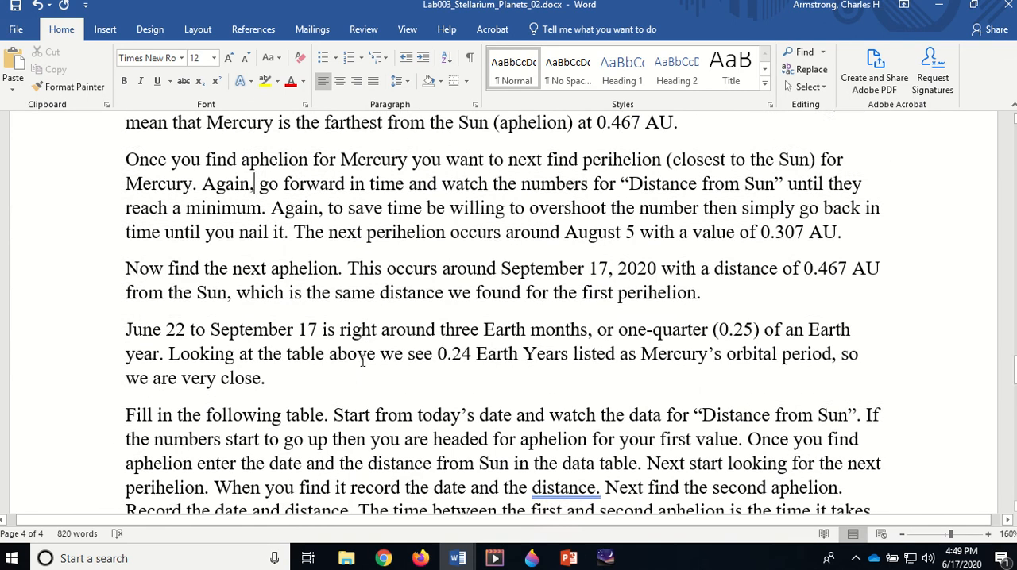
scroll(366, 360, "down", 15)
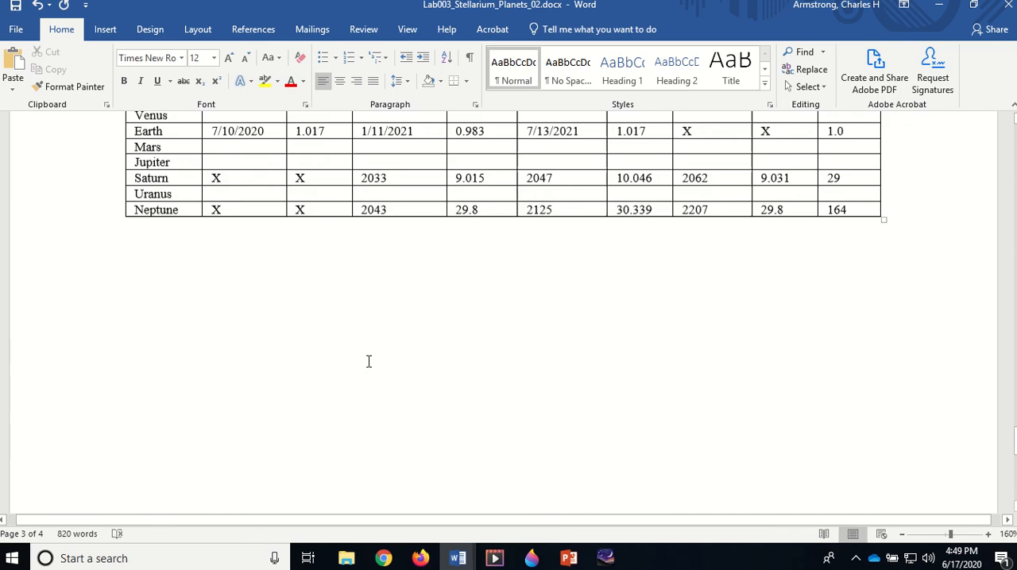
scroll(369, 362, "up", 3)
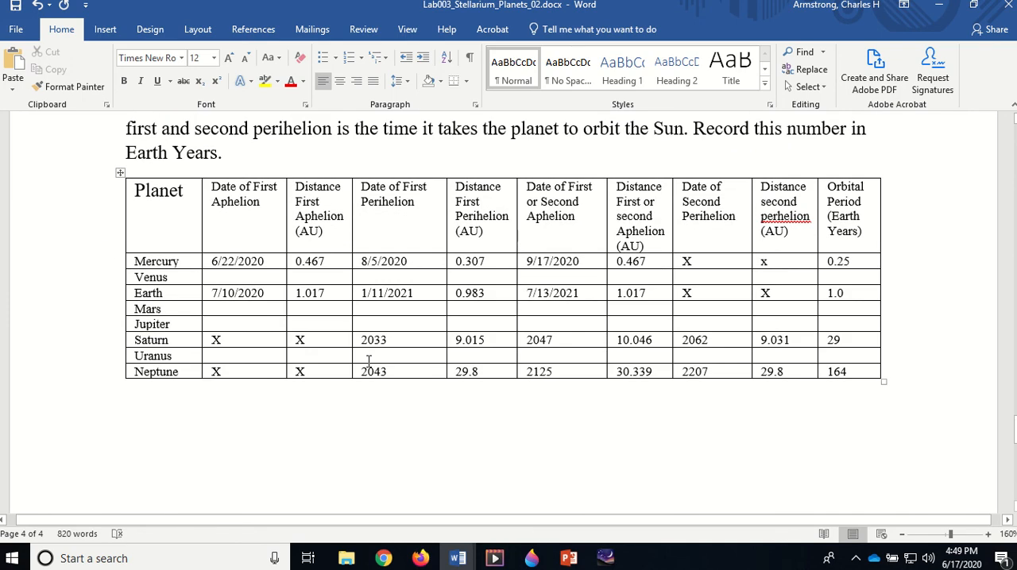
Check the completed planet table in Lab003_Stellarium_Planets_02_Solutions.docx and return to Lab003_Stellarium_Planets_02.docx
left_click(459, 560)
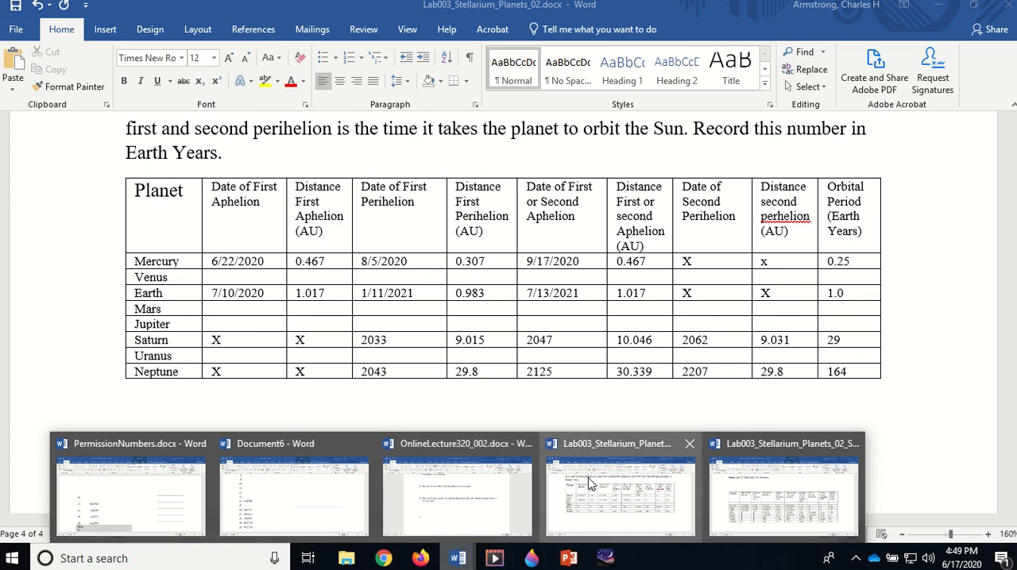
left_click(783, 490)
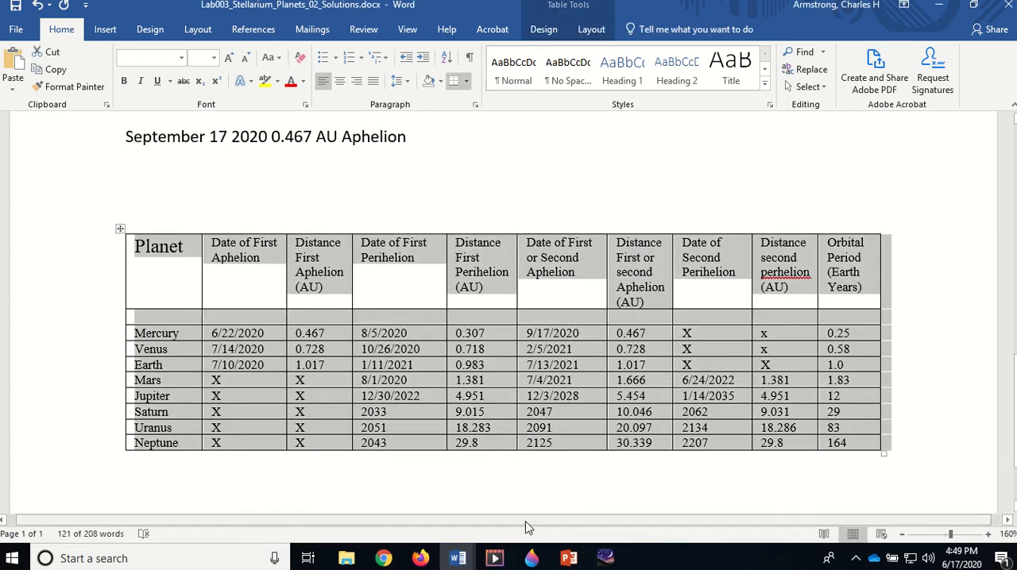
left_click(457, 558)
left_click(804, 509)
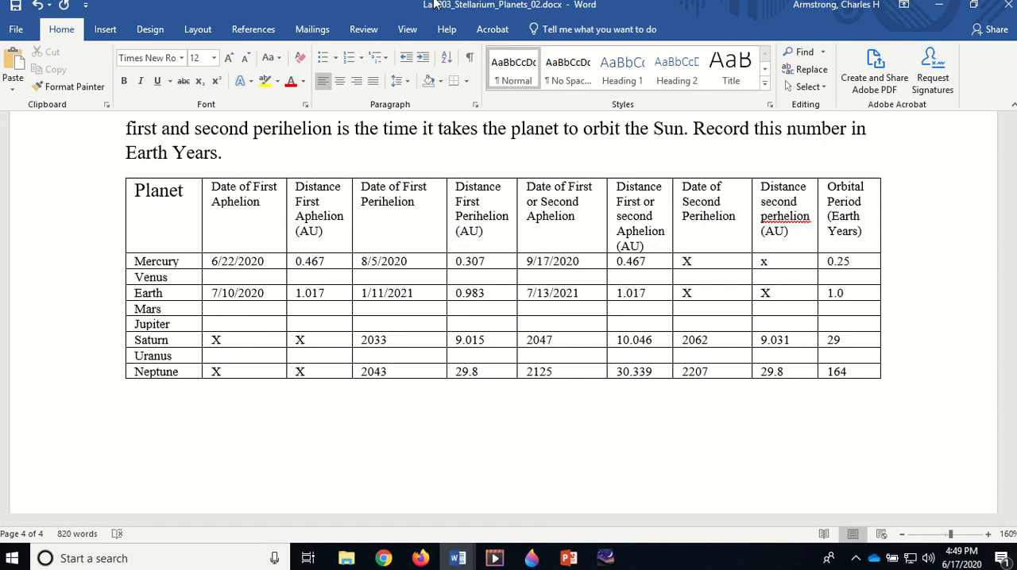
mouse_move(433, 8)
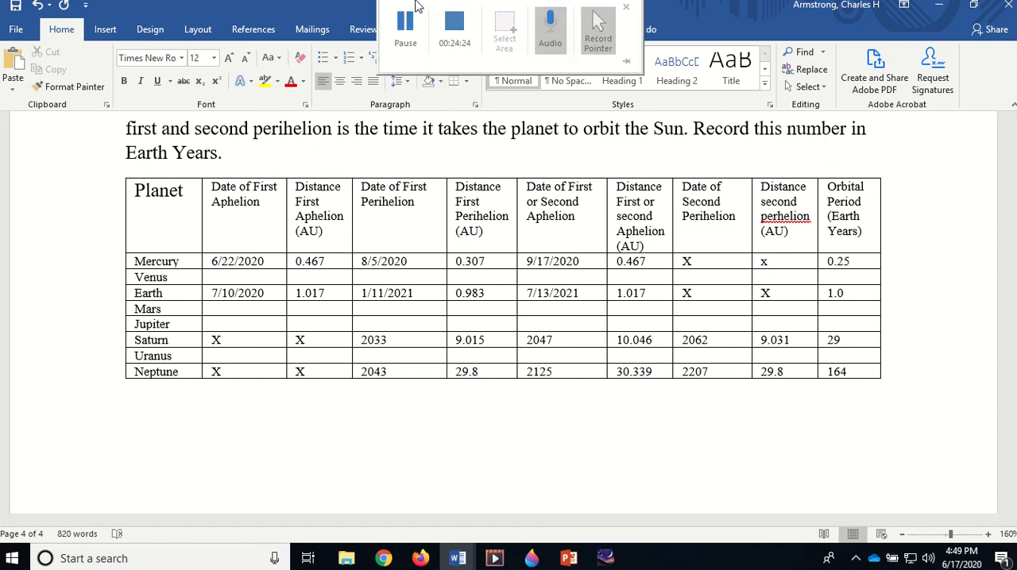